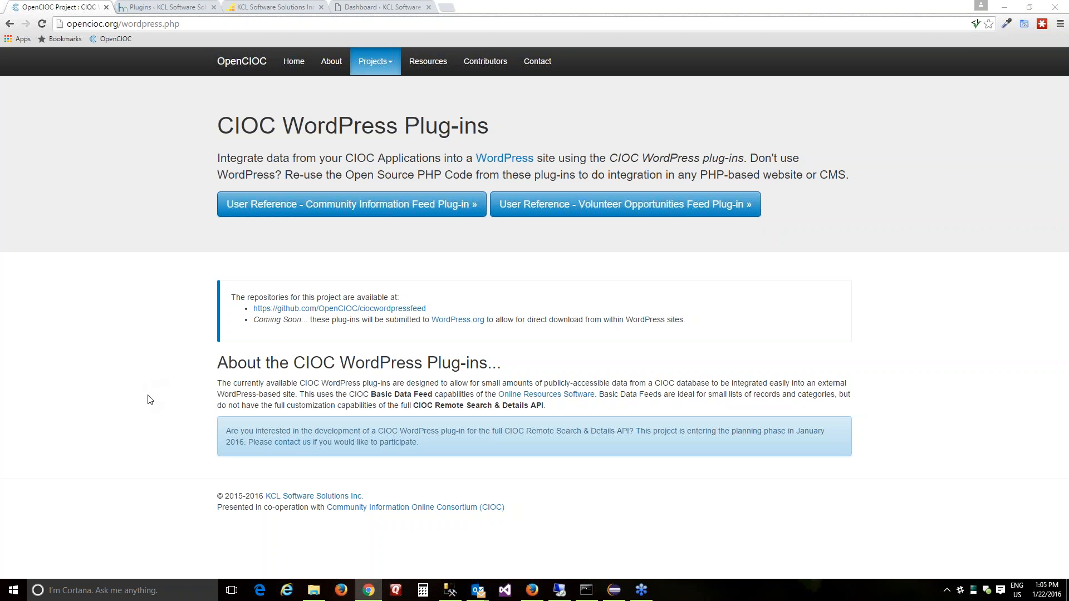
# Enlarge the page and open the WordPress Plug-ins project details from the OpenCIOC home page.
pyautogui.hotkey('ctrl', '+')
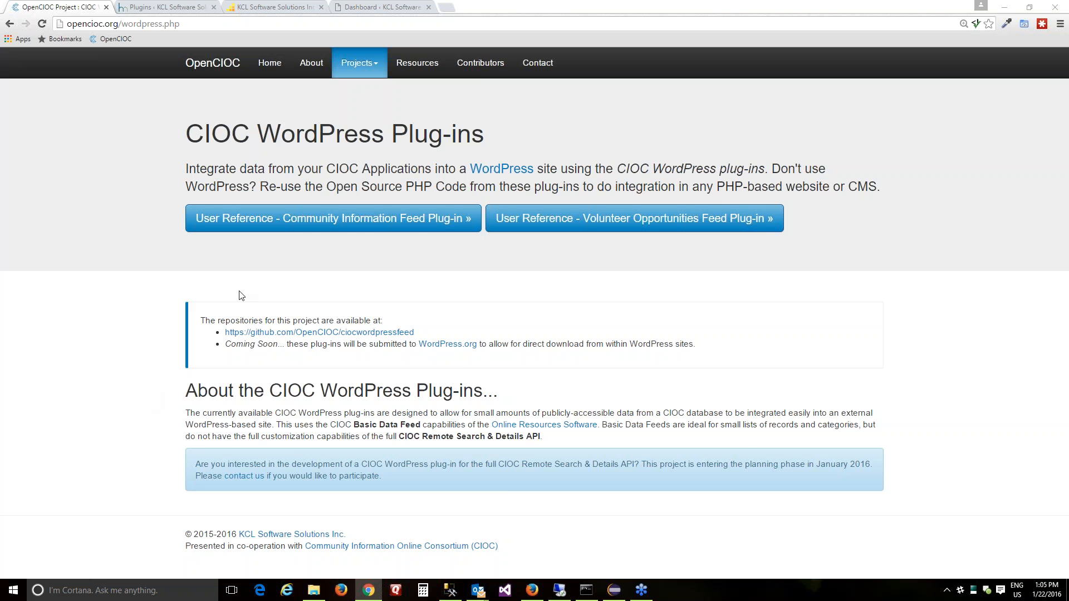
pyautogui.click(270, 67)
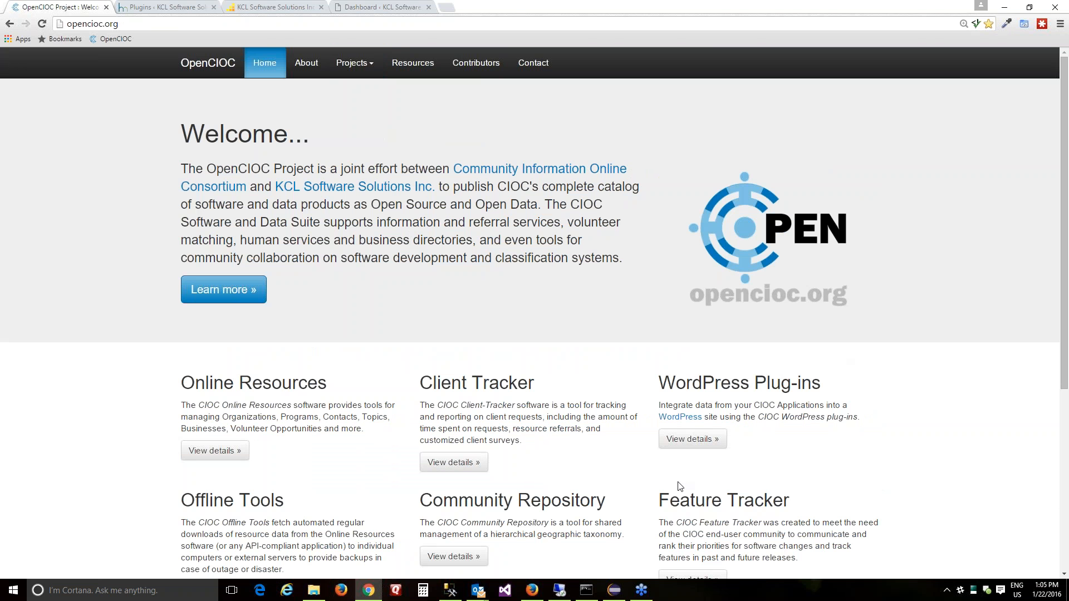
pyautogui.click(697, 444)
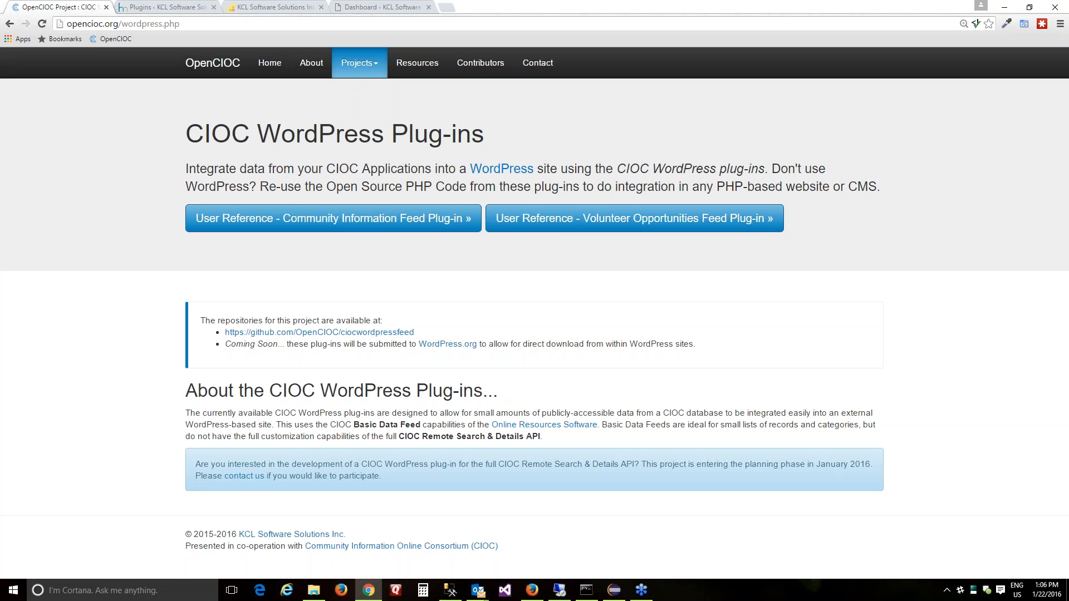
# Open volunteerconnection.ca in a new tab and examine its What's New, Popular Categories and Organizations lists.
pyautogui.hotkey('ctrl', 't')
pyautogui.write('volunteerconnection.ca')
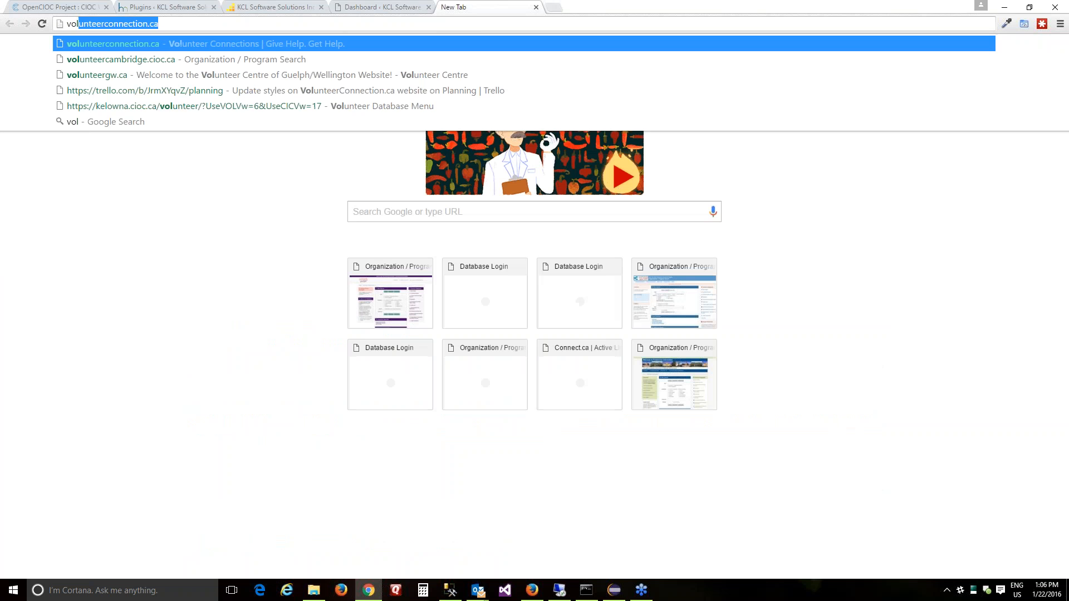
pyautogui.press('Return')
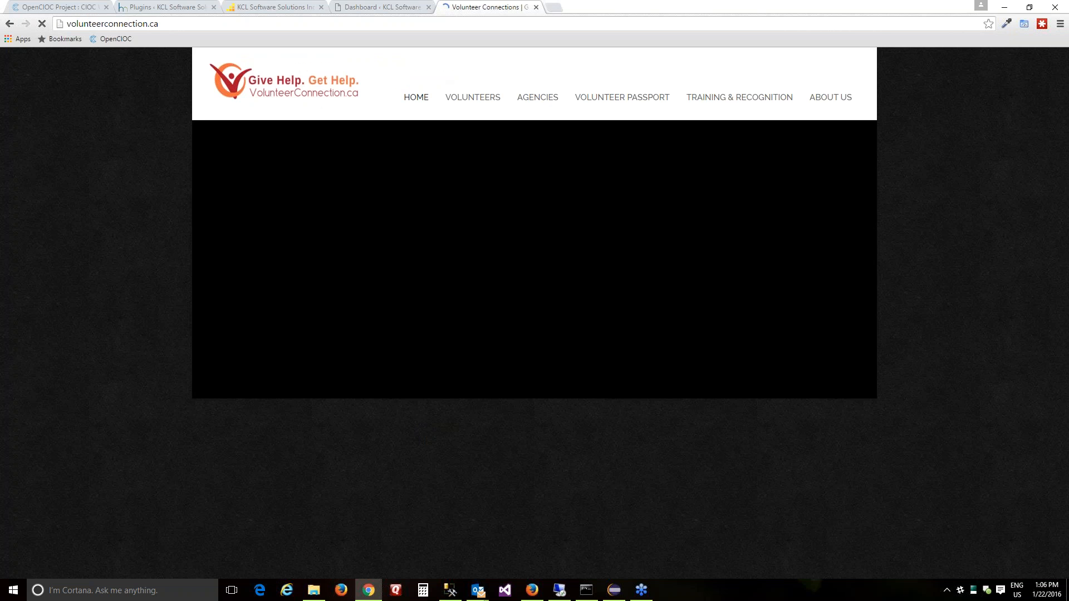
pyautogui.scroll(-4, 131, 401)
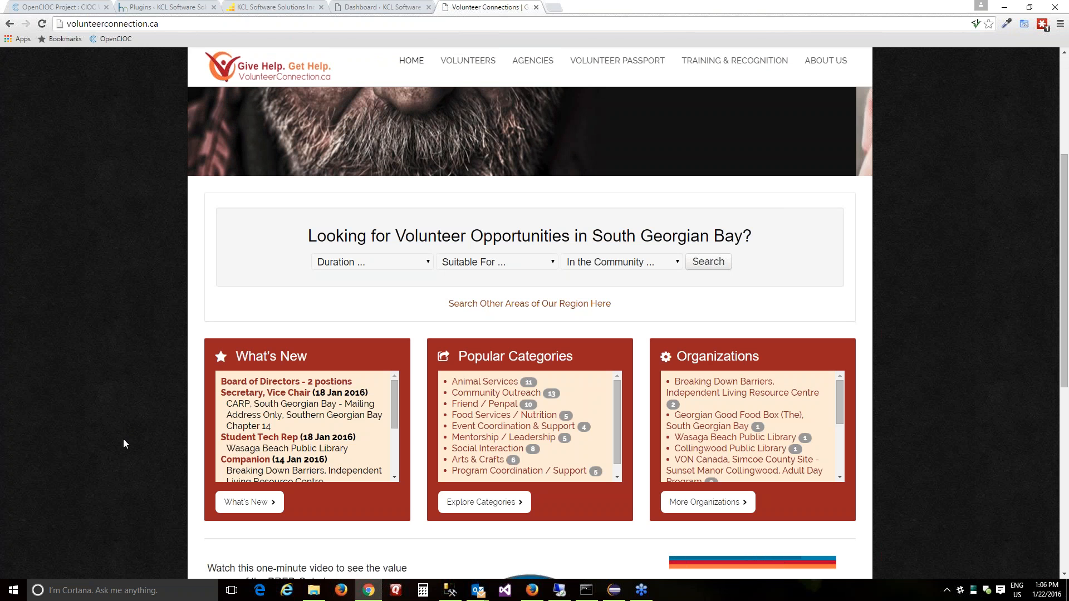
pyautogui.scroll(-1, 121, 444)
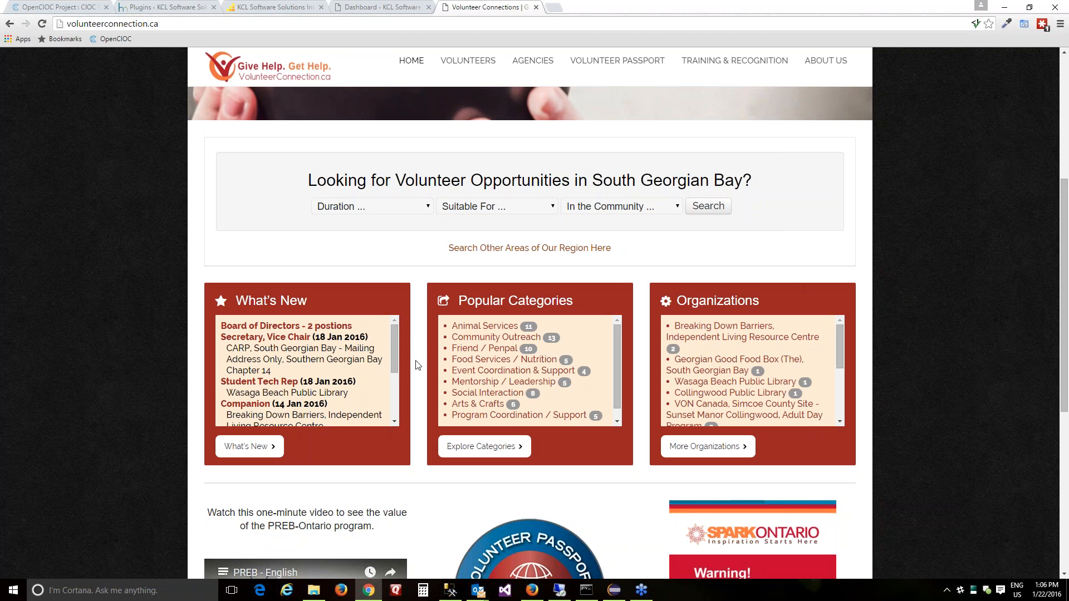
pyautogui.moveTo(396, 331)
pyautogui.mouseDown()
pyautogui.moveTo(399, 387)
pyautogui.moveTo(399, 330)
pyautogui.mouseUp()
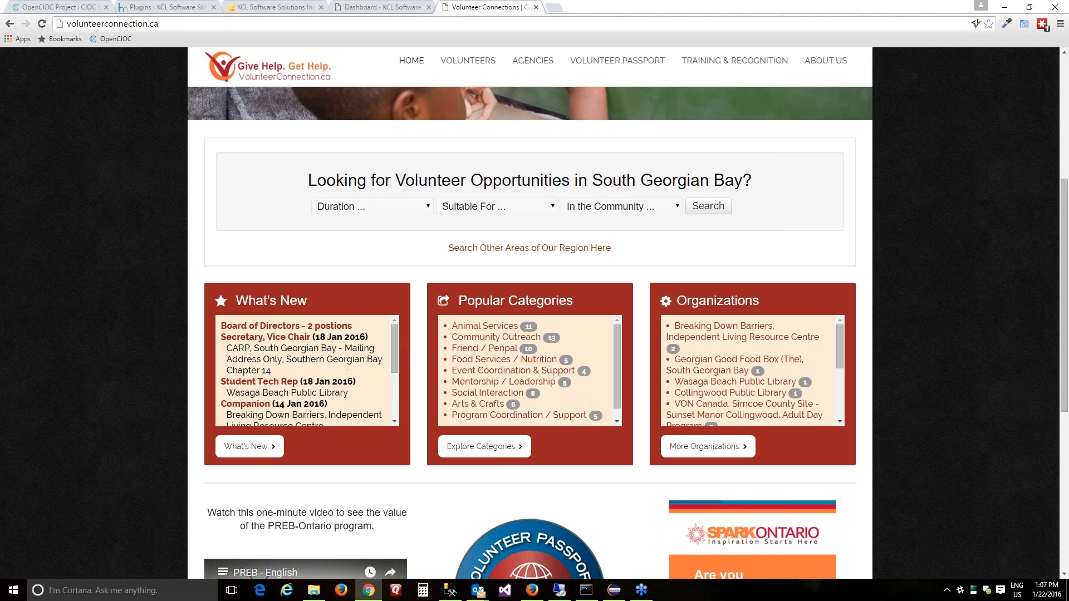
pyautogui.moveTo(617, 335); pyautogui.dragTo(513, 316)
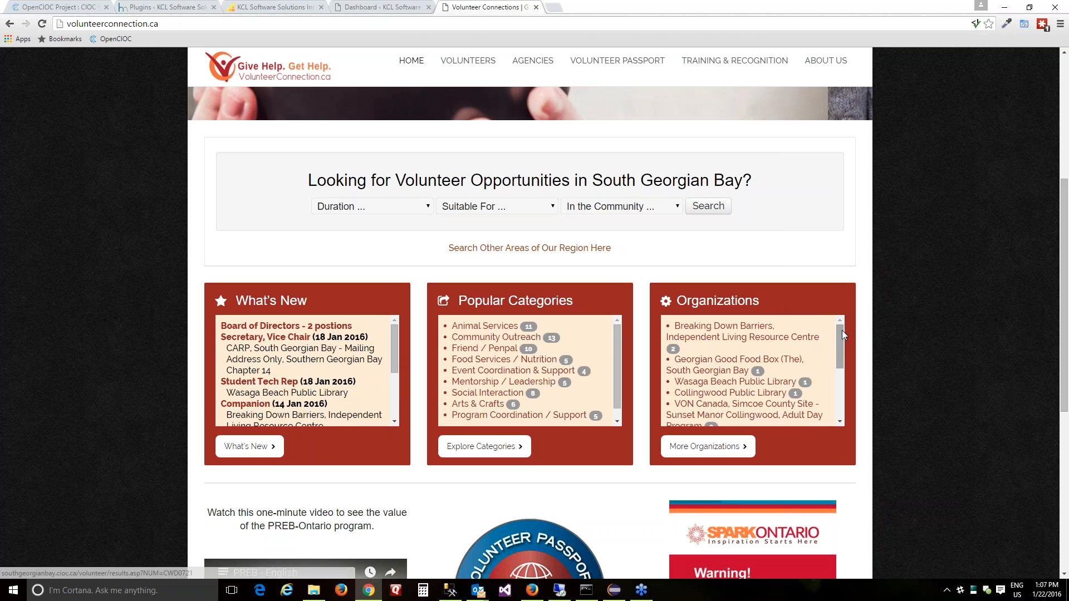
pyautogui.moveTo(843, 338)
pyautogui.mouseDown()
pyautogui.moveTo(843, 380)
pyautogui.moveTo(844, 322)
pyautogui.mouseUp()
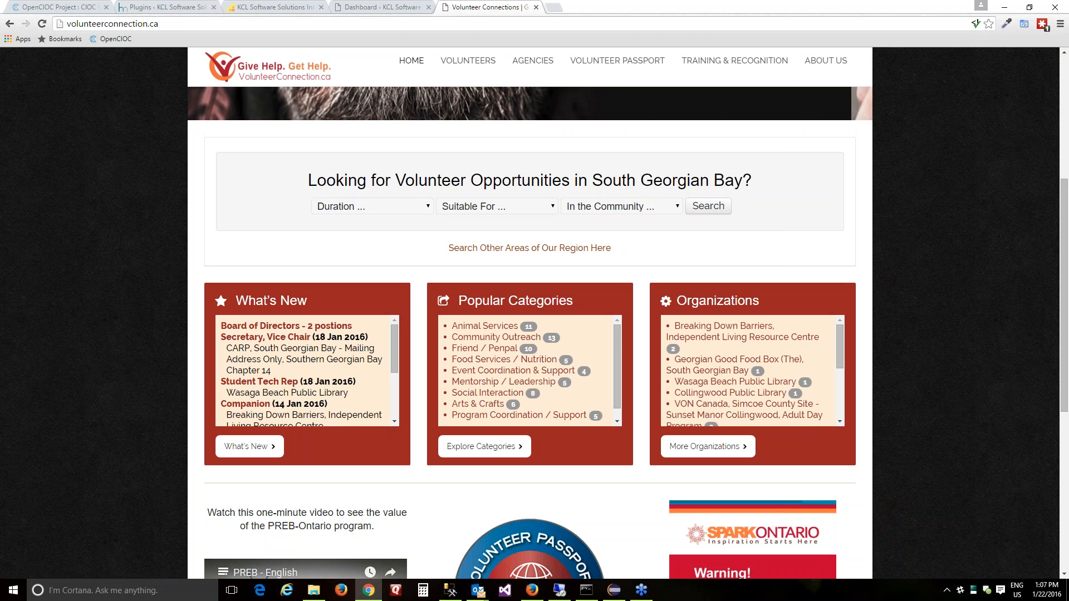
# Open the database login page novascotia.cioc.ca/login.asp in another new tab.
pyautogui.click(552, 7)
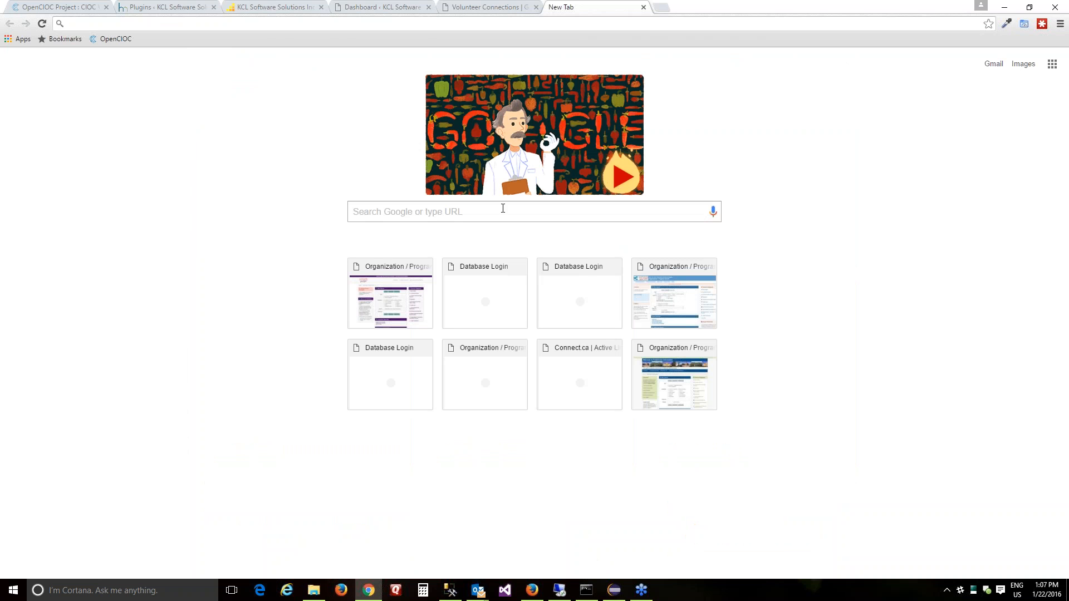
pyautogui.write('novascotia.cioc.ca')
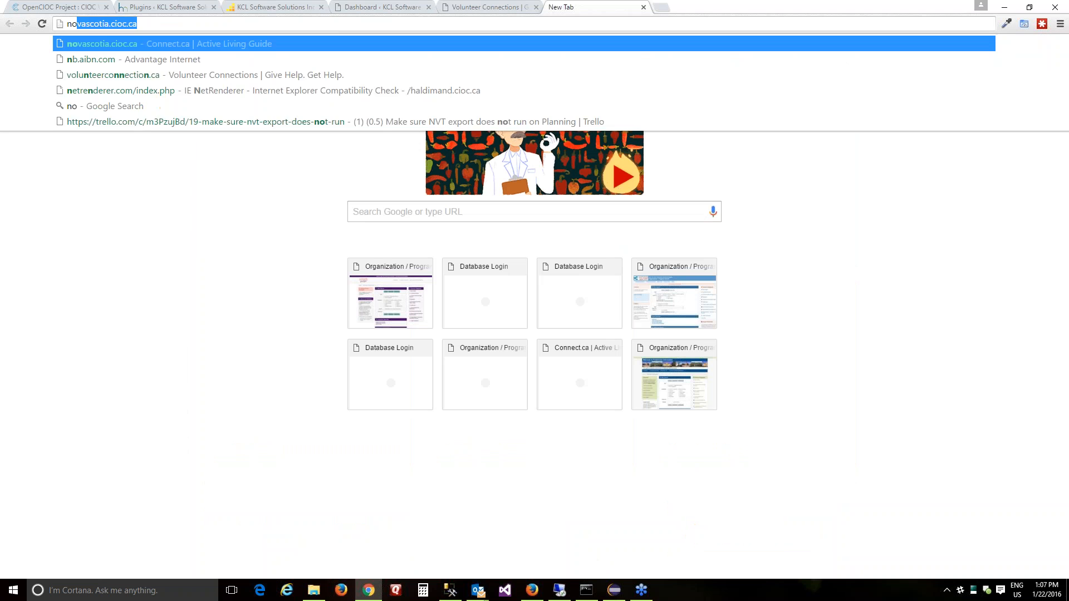
pyautogui.write('/login.asp')
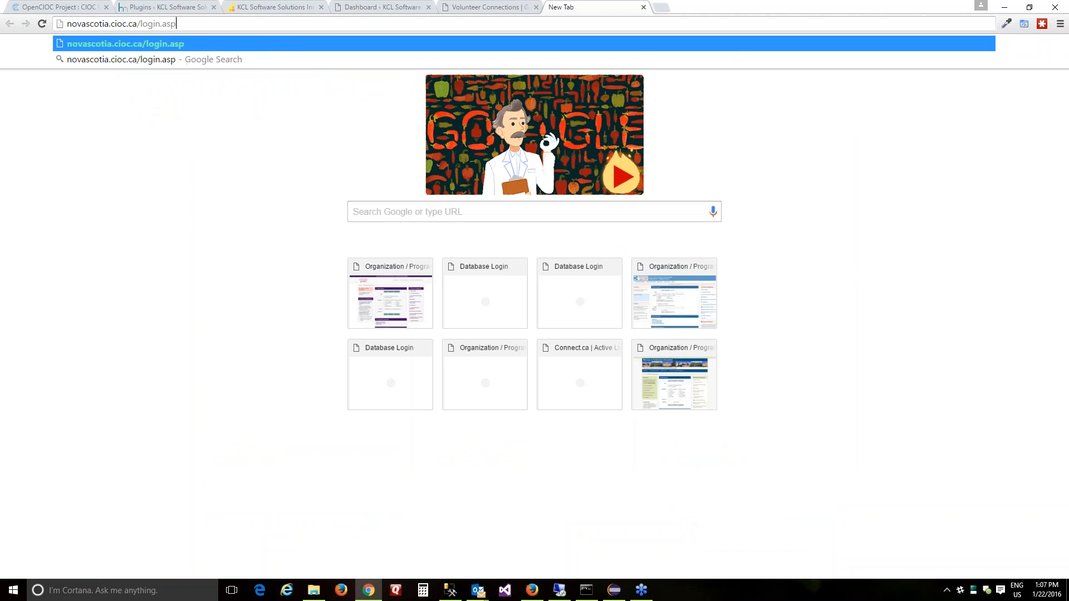
pyautogui.press('Return')
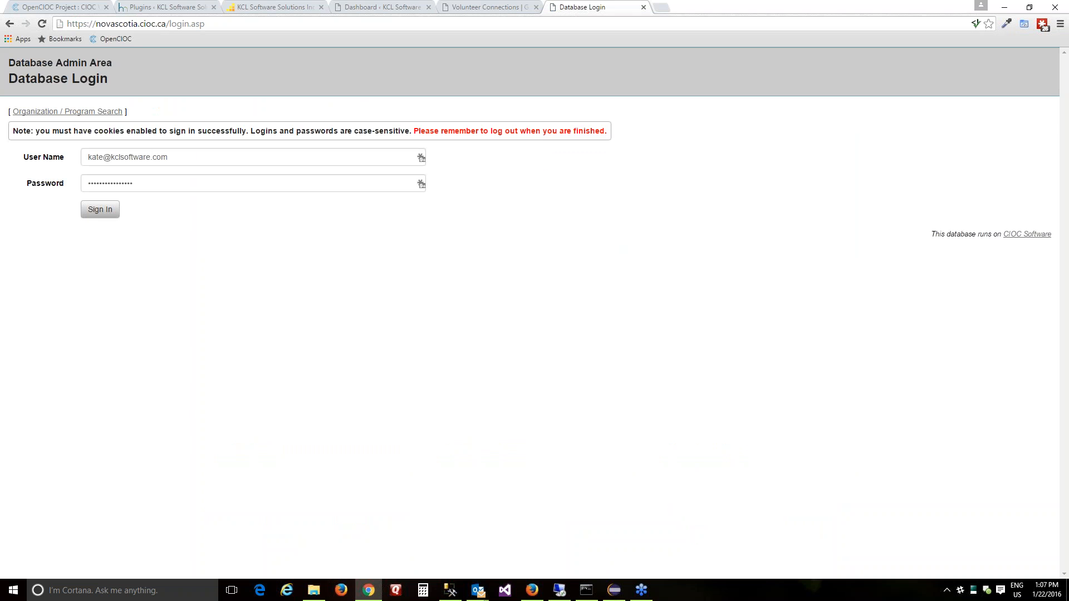
# Fill in the other saved account's user name and password and sign in to the database.
pyautogui.click(421, 157)
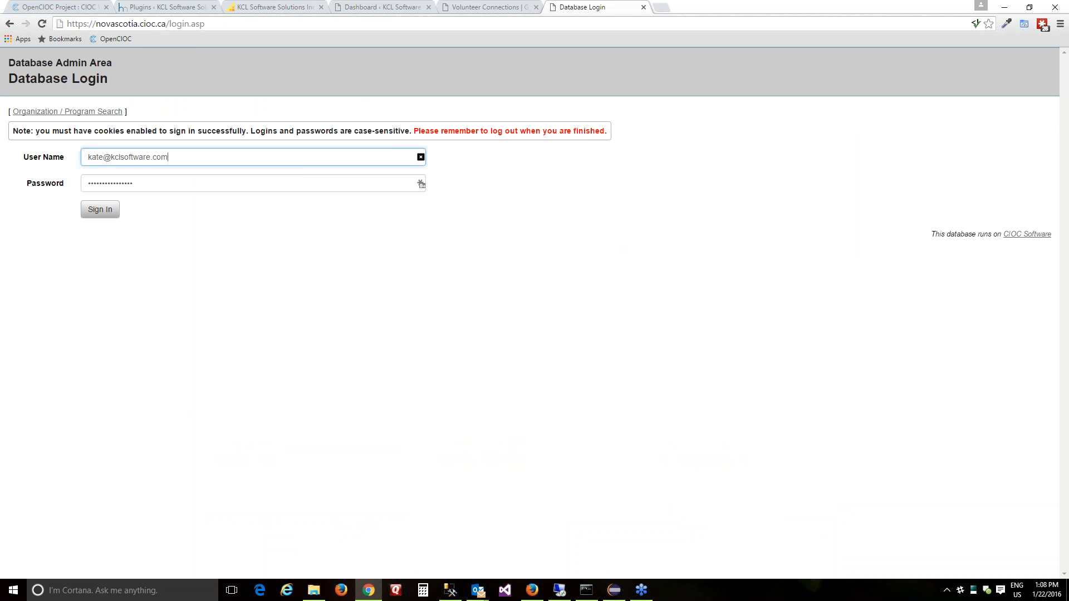
pyautogui.click(133, 243)
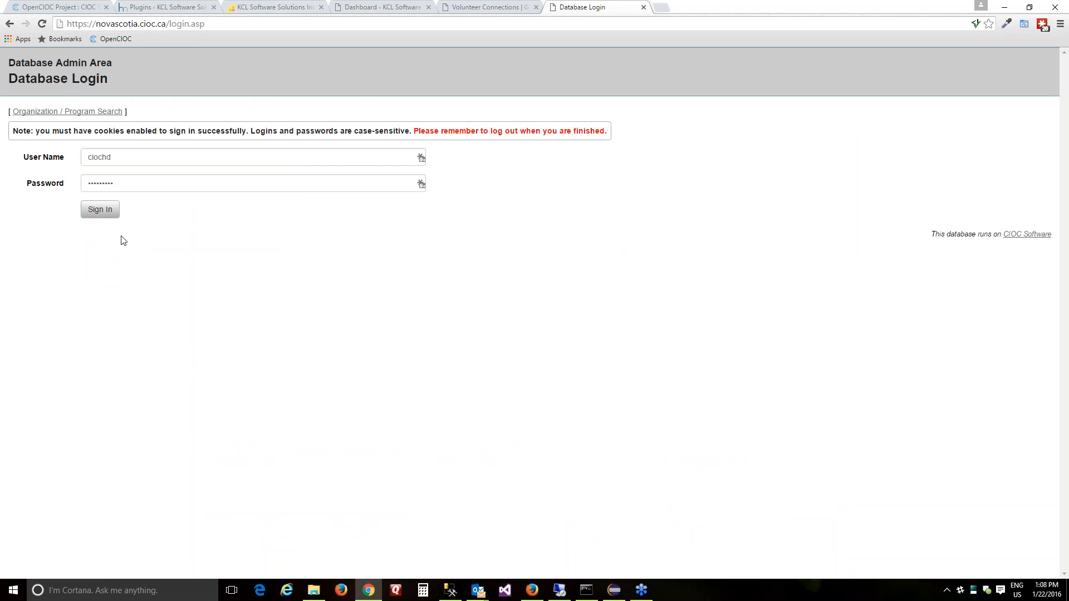
pyautogui.click(98, 208)
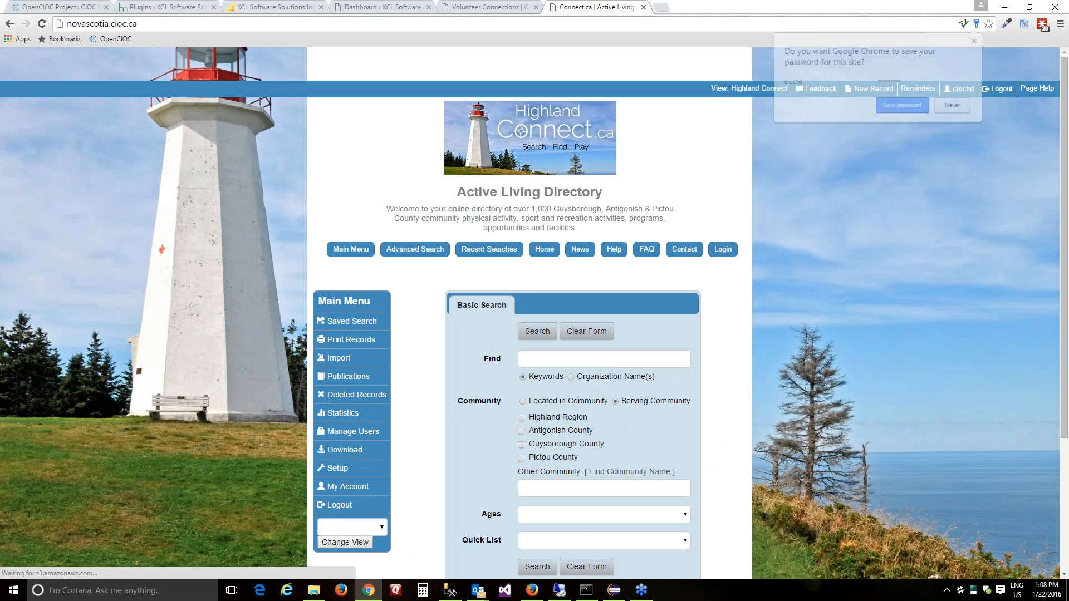
# Go to Database Setup and open the Basic Data Feed API Keys under APIs, Sharing, and Export.
pyautogui.click(337, 467)
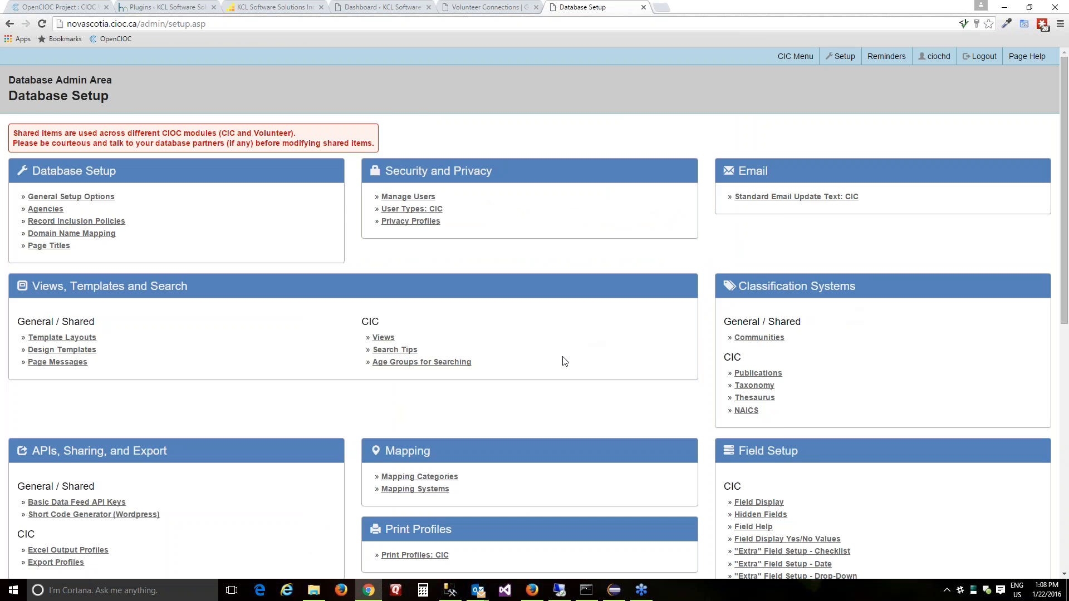
pyautogui.scroll(-2, 563, 357)
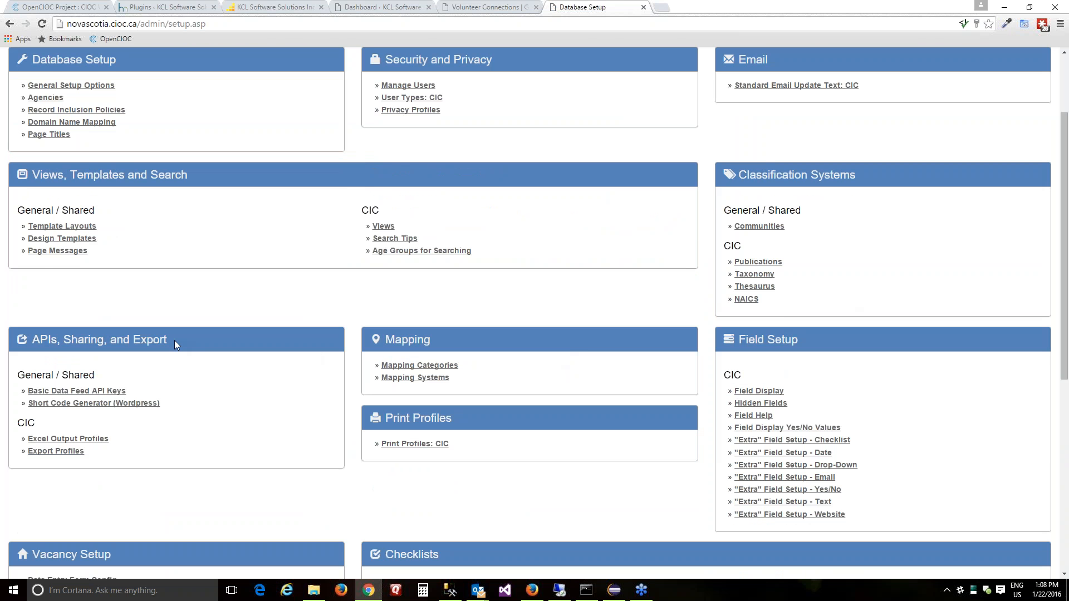
pyautogui.hotkey('ctrl', '+')
pyautogui.hotkey('ctrl', '+')
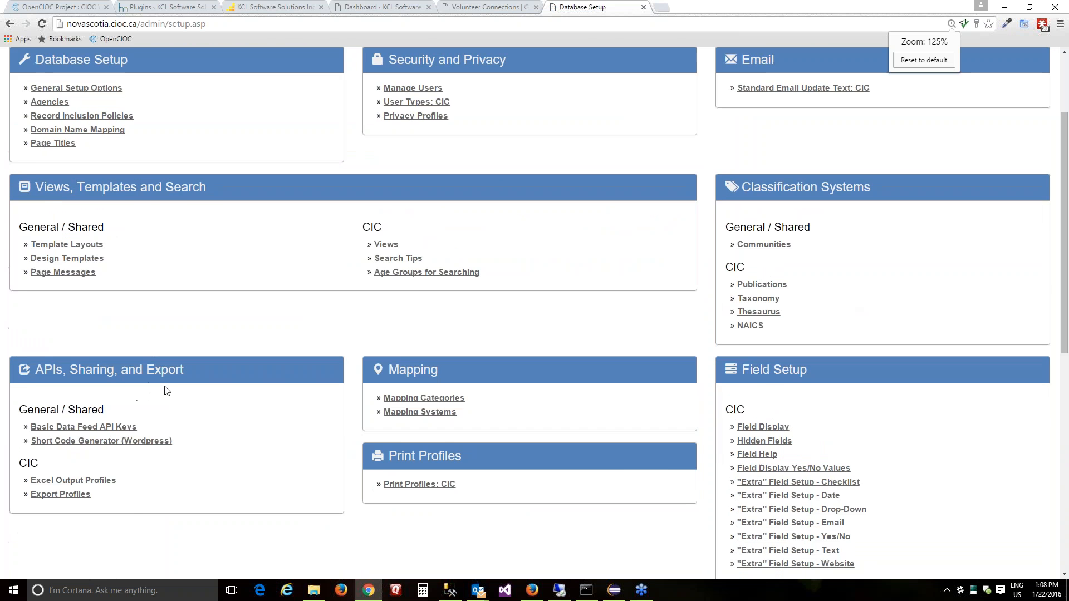
pyautogui.scroll(-3, 255, 325)
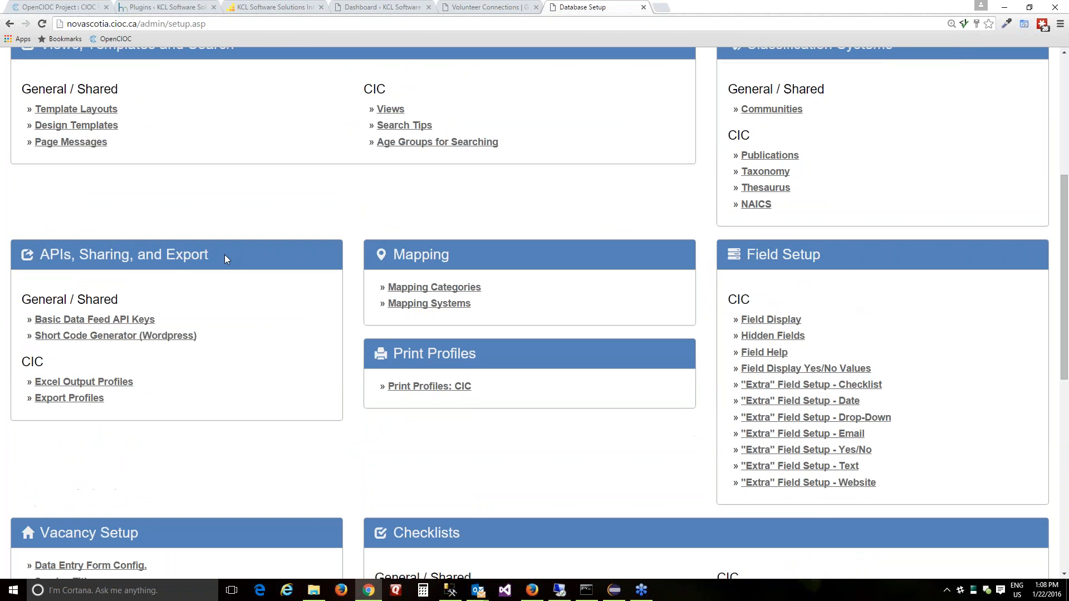
pyautogui.moveTo(225, 260); pyautogui.dragTo(37, 256)
pyautogui.click(231, 259)
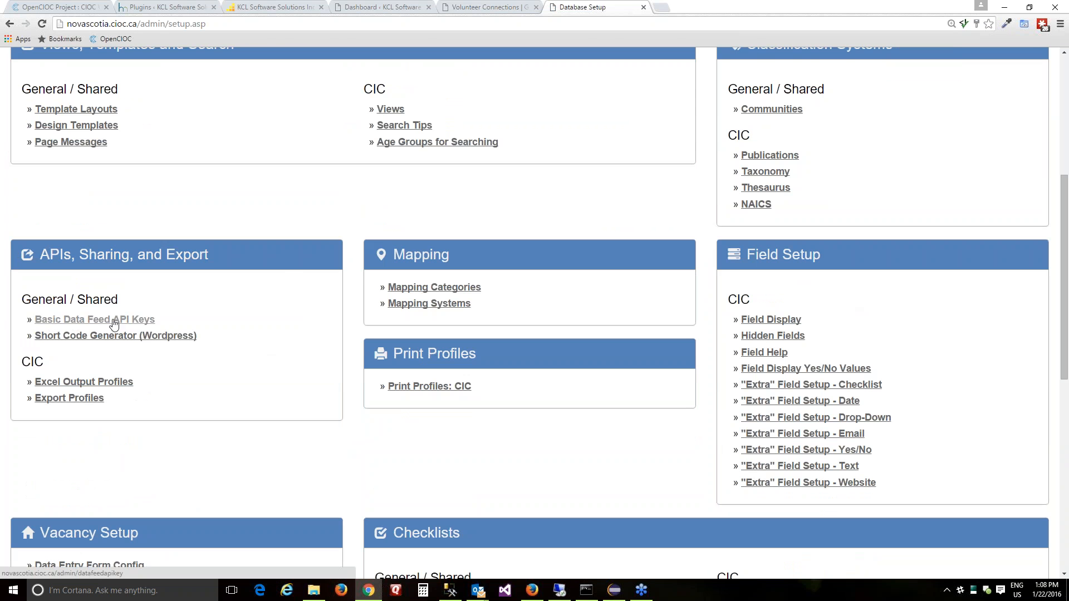
pyautogui.click(148, 322)
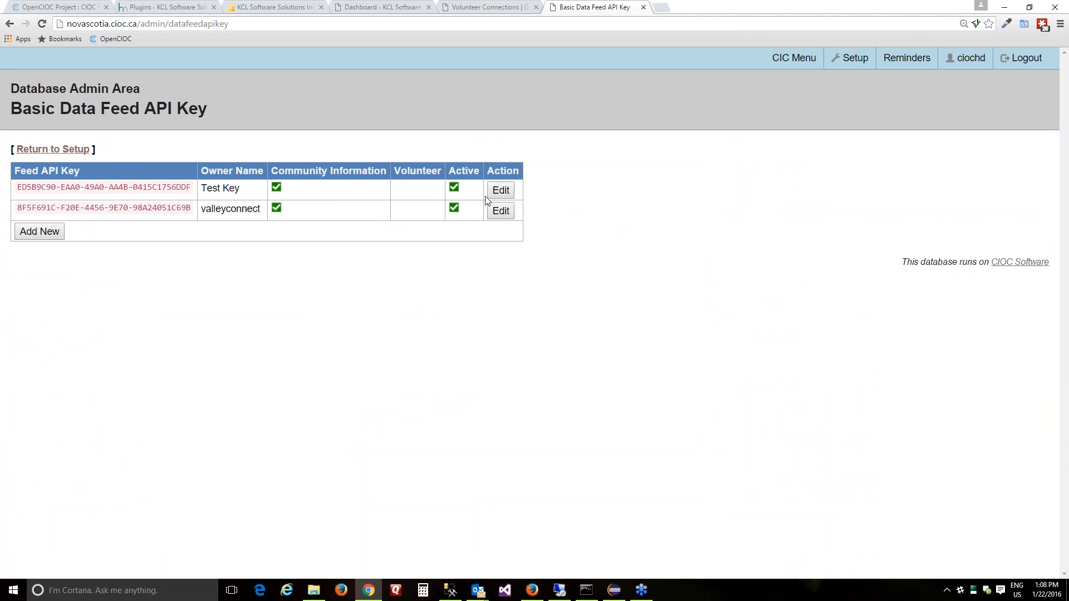
# Edit the Test Key entry, set its owner to KCL Test Key and submit the update.
pyautogui.click(501, 190)
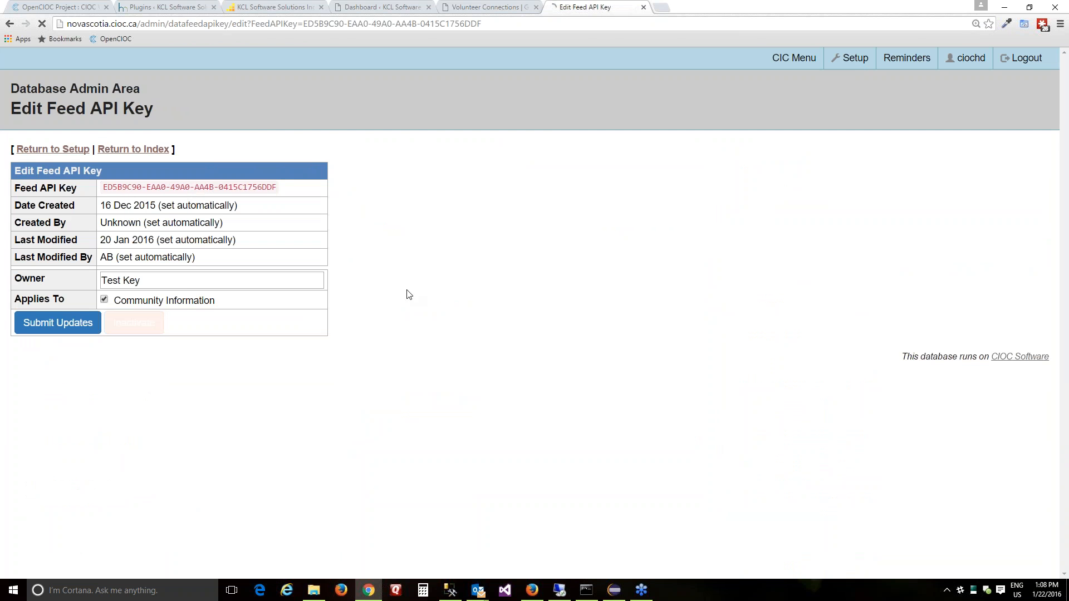
pyautogui.click(161, 280)
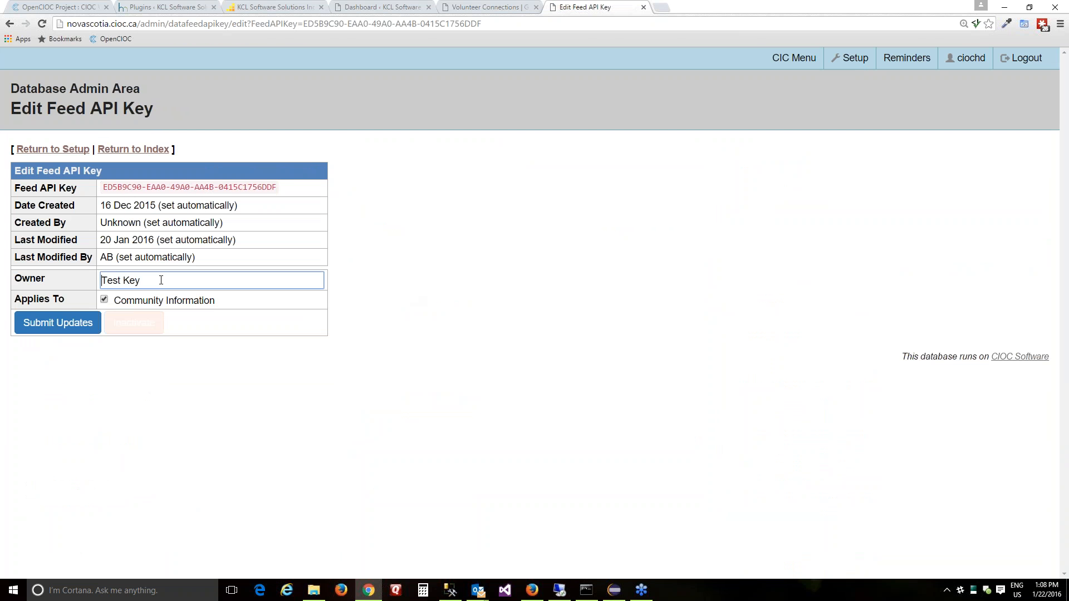
pyautogui.write('KCL')
pyautogui.click(73, 329)
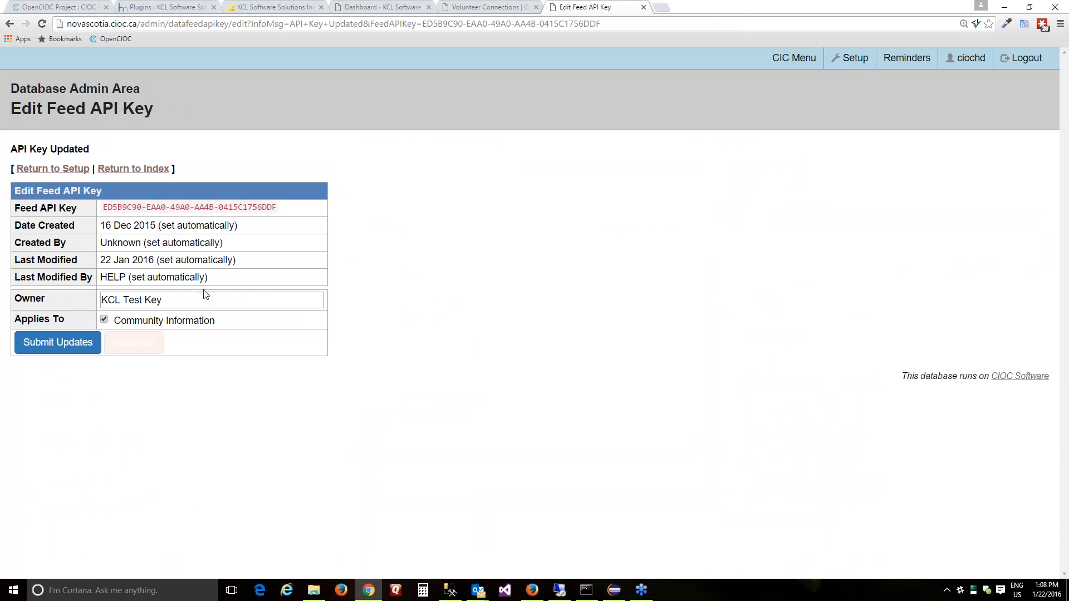
# Examine the edited entry's Owner and Feed API Key values.
pyautogui.moveTo(199, 295); pyautogui.dragTo(99, 297)
pyautogui.click(190, 296)
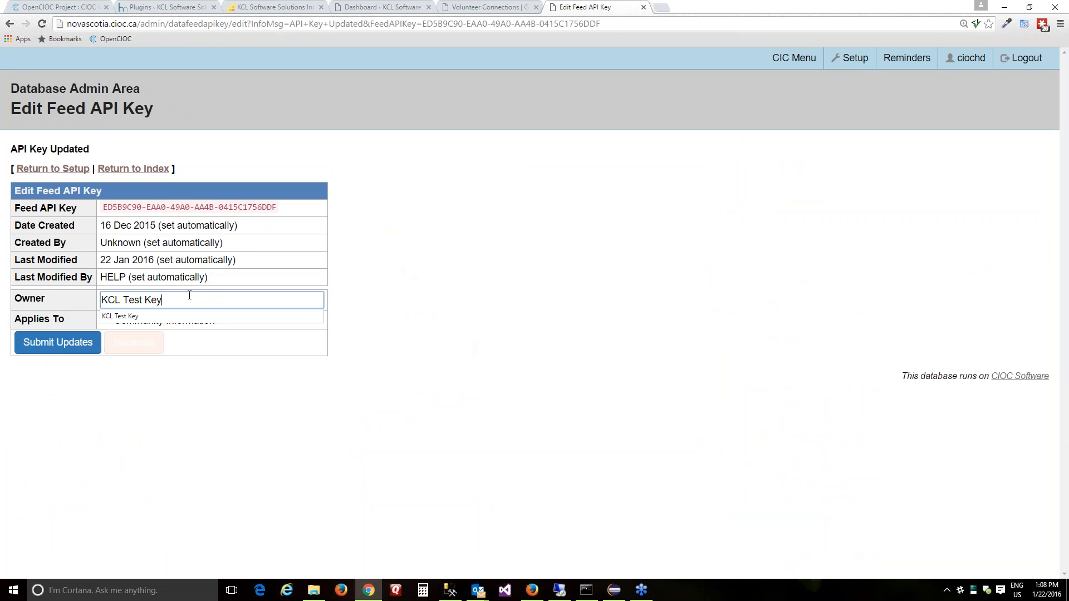
pyautogui.press('Escape')
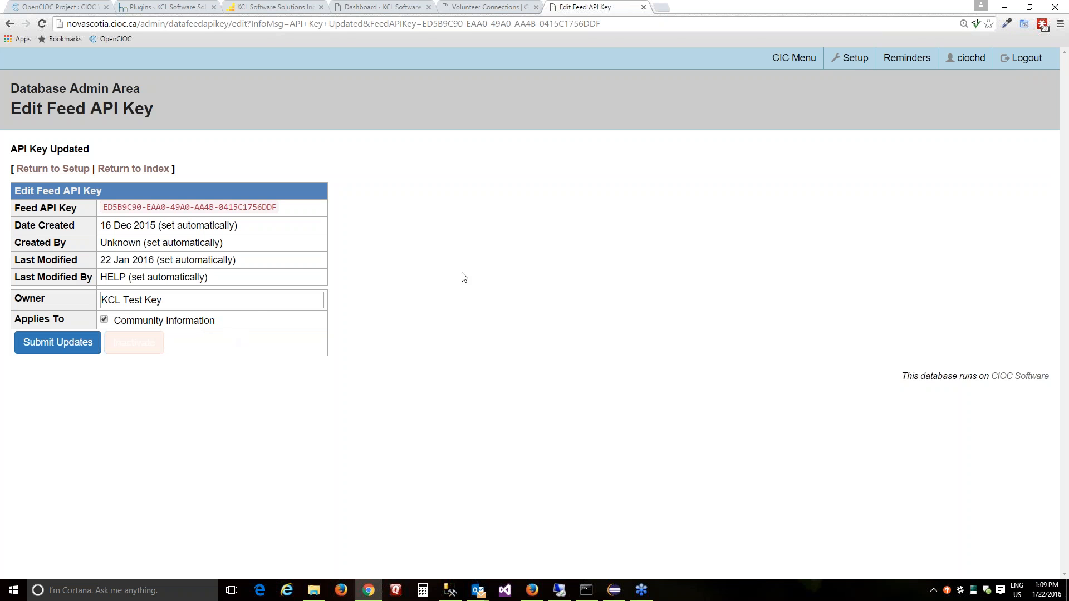
pyautogui.moveTo(286, 207); pyautogui.dragTo(107, 211)
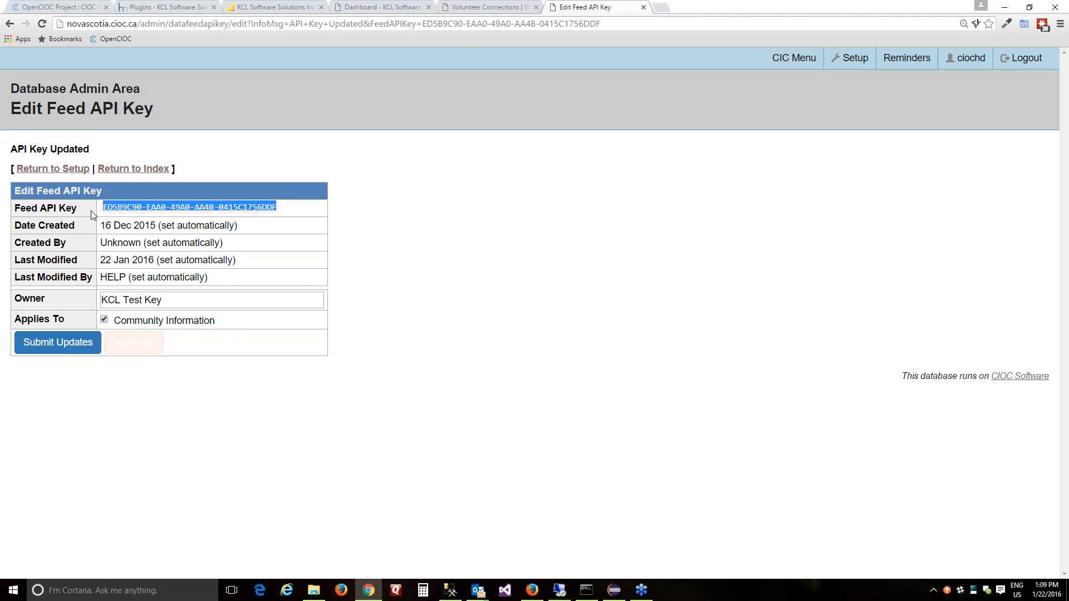
pyautogui.click(261, 208)
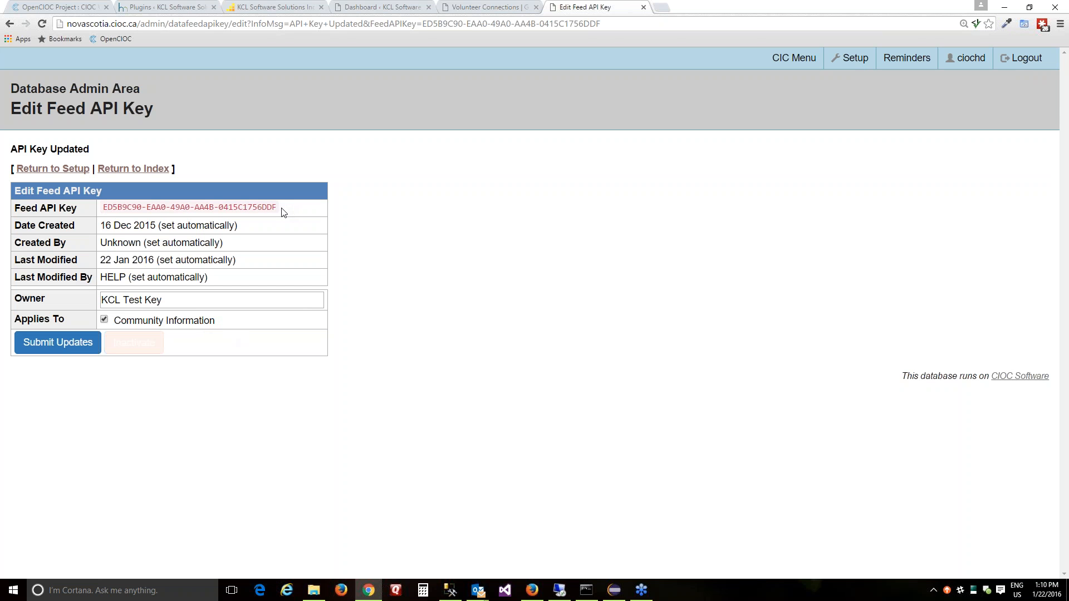
pyautogui.moveTo(283, 212); pyautogui.dragTo(104, 212)
pyautogui.click(104, 212)
# Return to Database Setup and open the Short Code Generator (Wordpress) under APIs, Sharing, and Export.
pyautogui.click(61, 170)
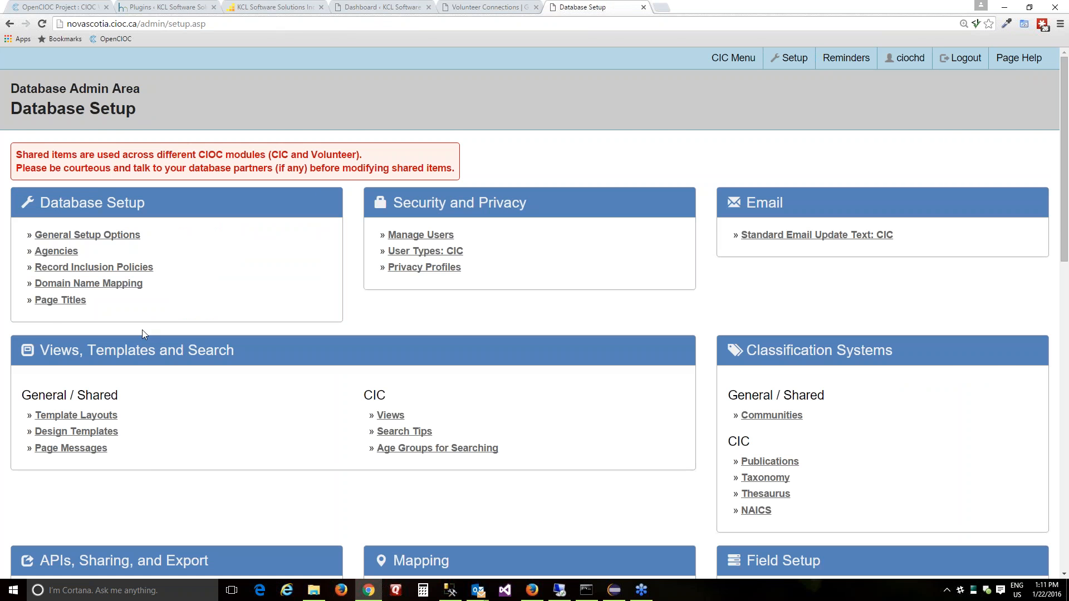
pyautogui.scroll(-2, 146, 333)
pyautogui.scroll(-1, 316, 393)
pyautogui.scroll(2, 317, 394)
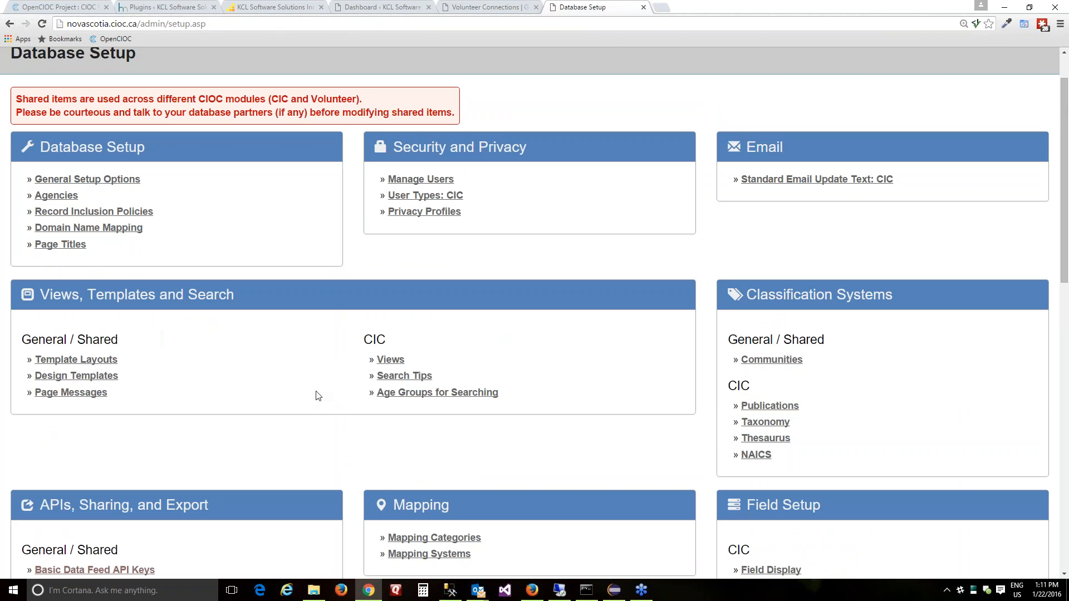
pyautogui.scroll(1, 212, 352)
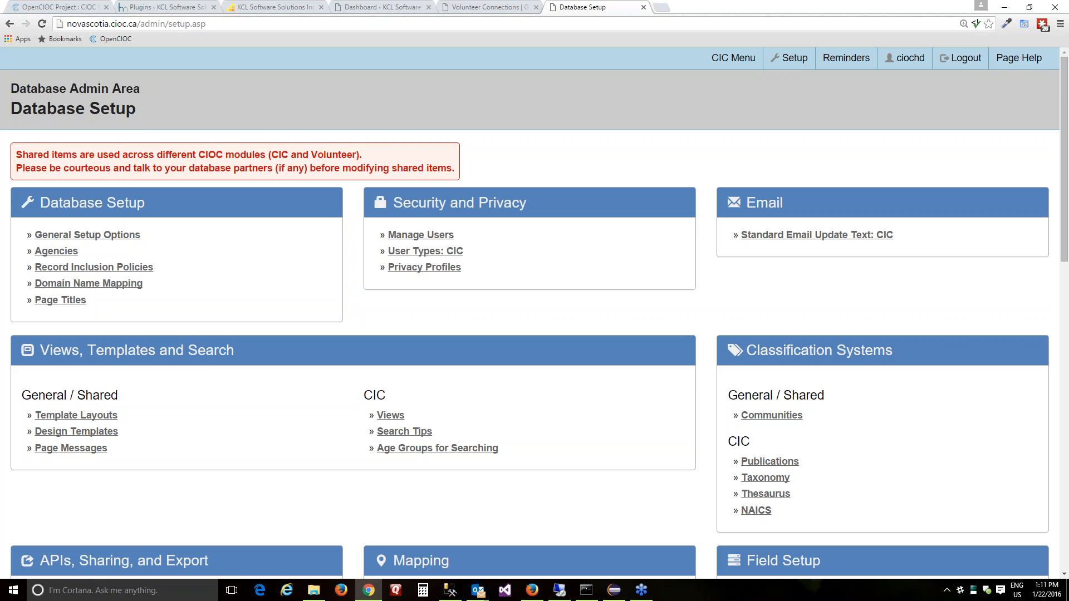
pyautogui.scroll(-2, 272, 415)
pyautogui.scroll(-1, 278, 427)
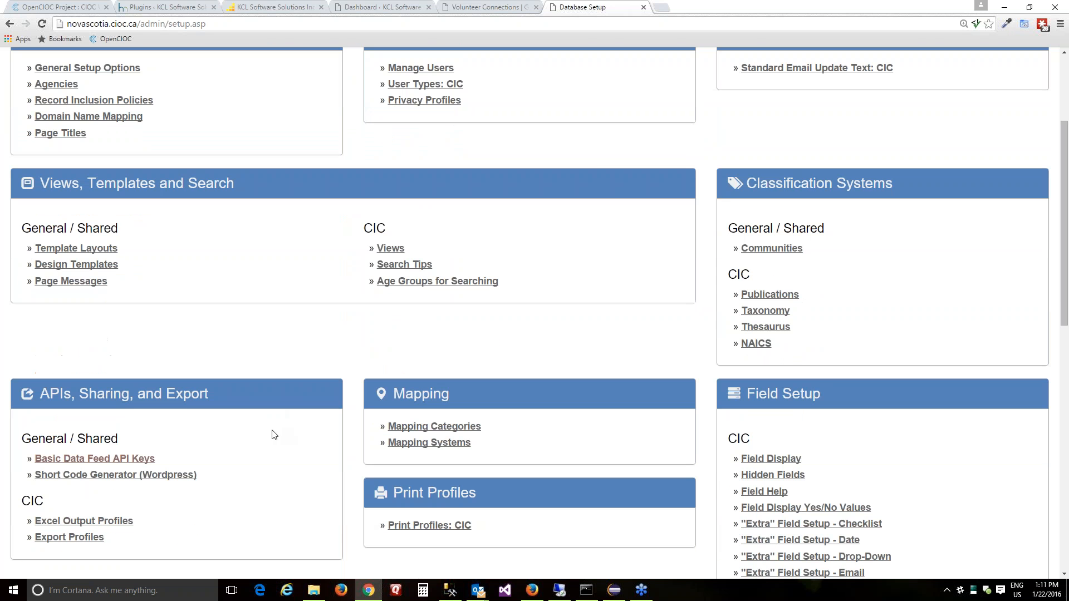
pyautogui.scroll(-1, 234, 480)
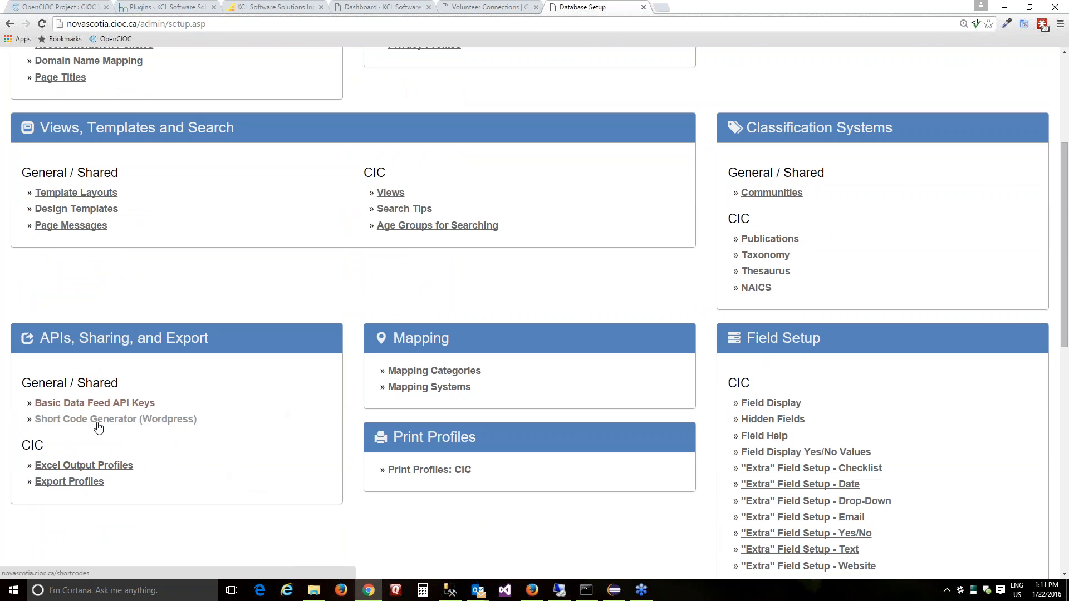
pyautogui.click(126, 423)
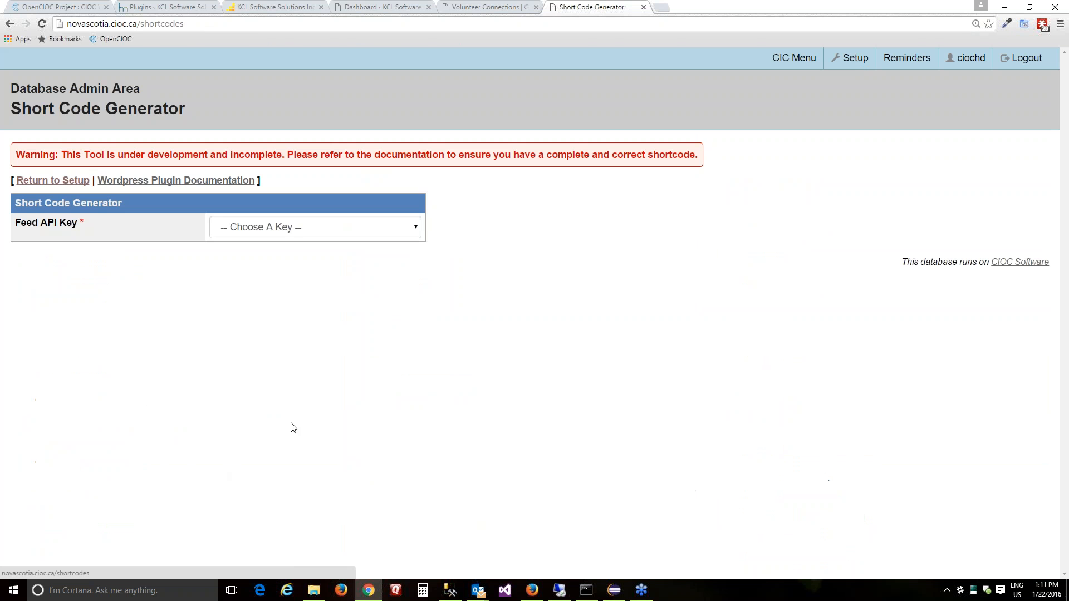
# Set up a short code using KCL Test Key, listing type Newest Records and the domain novascotia.cioc.ca (Province-wide).
pyautogui.click(299, 230)
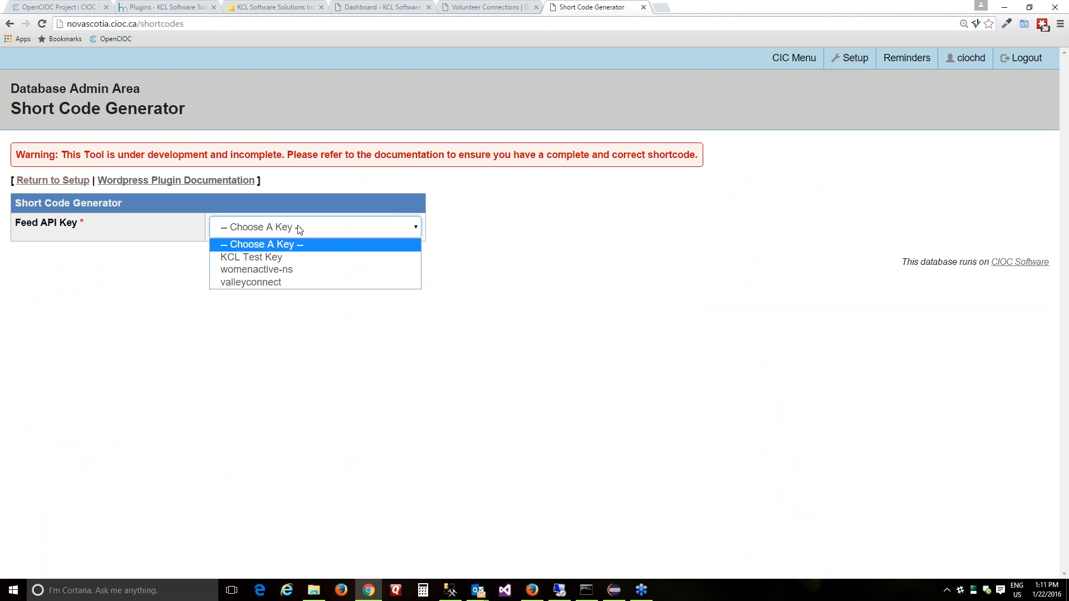
pyautogui.click(282, 259)
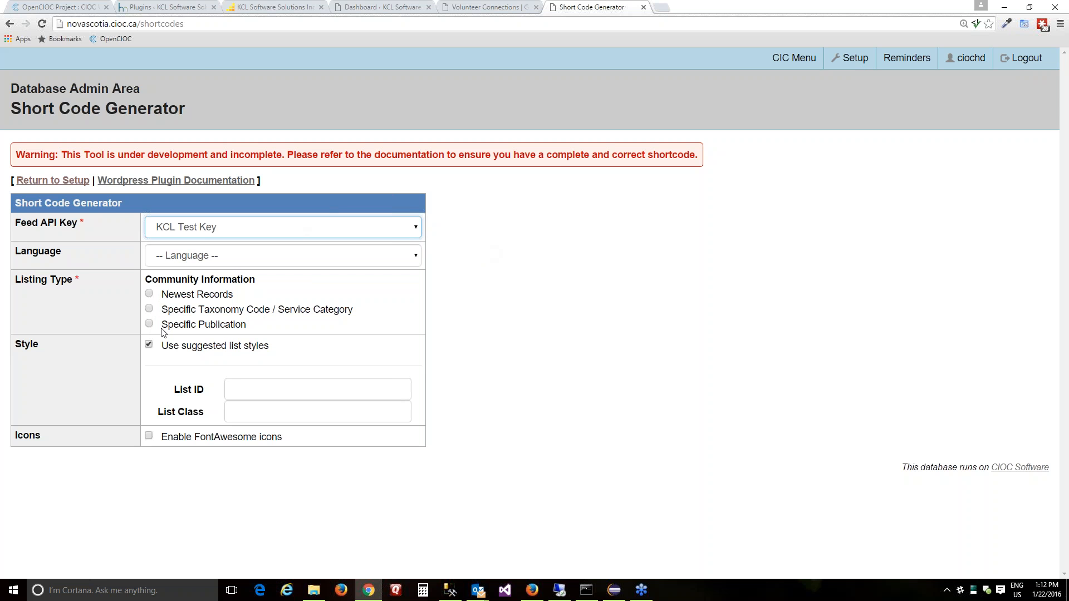
pyautogui.click(149, 294)
pyautogui.scroll(-1, 496, 365)
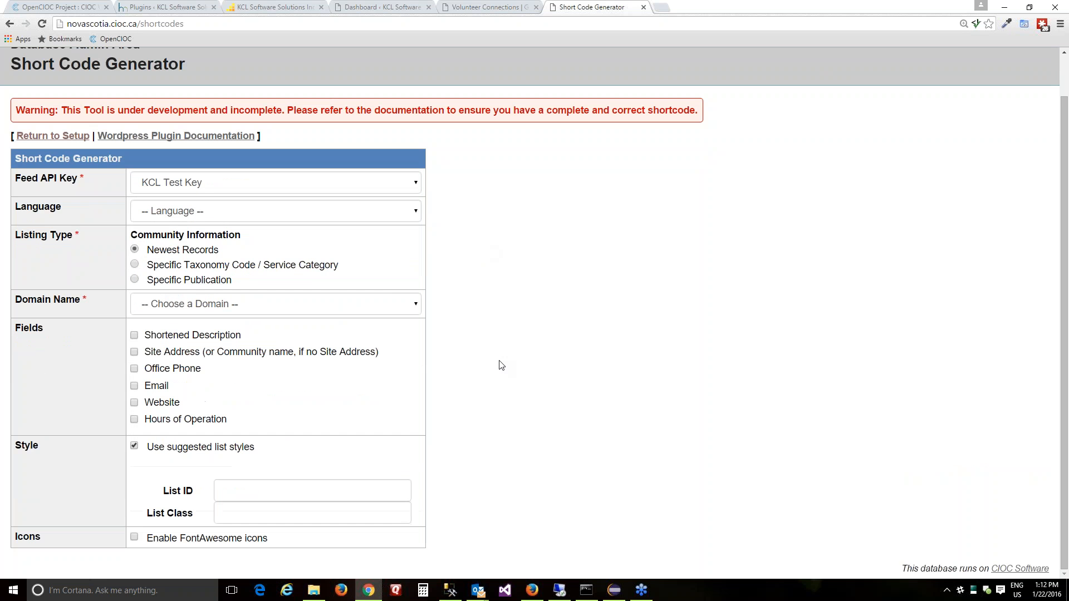
pyautogui.click(412, 305)
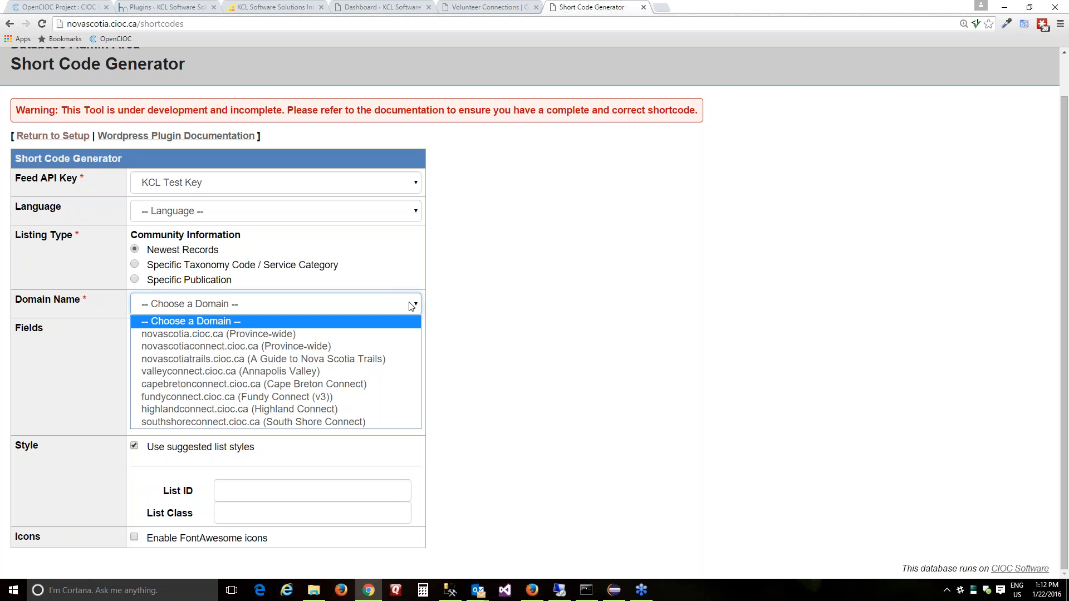
pyautogui.click(311, 336)
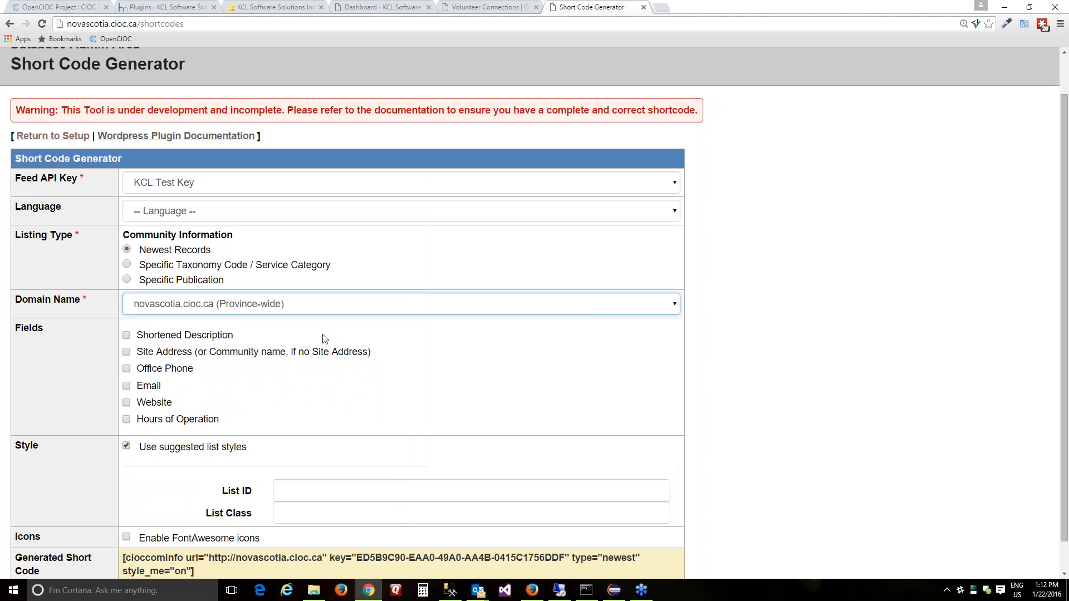
pyautogui.scroll(-1, 763, 385)
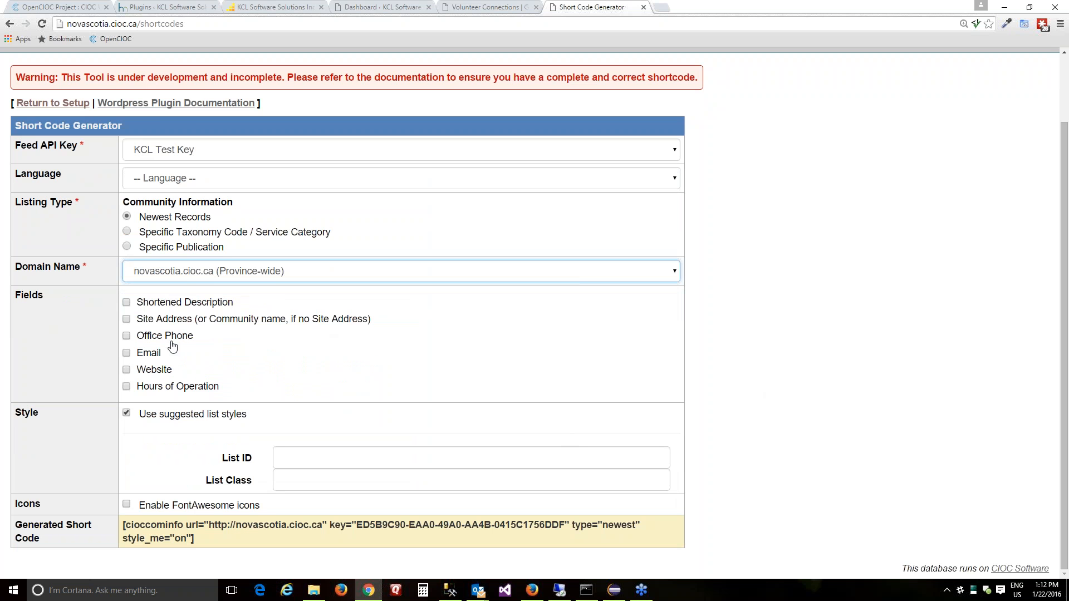
# Include the Shortened Description, Email and Website fields in the short code and enable FontAwesome icons.
pyautogui.click(126, 303)
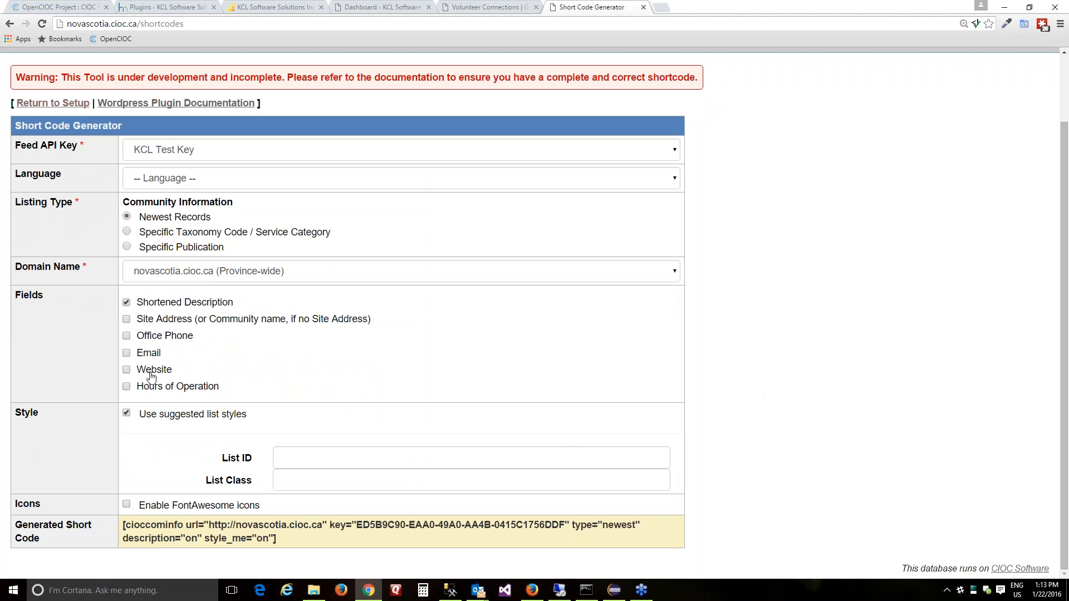
pyautogui.click(127, 353)
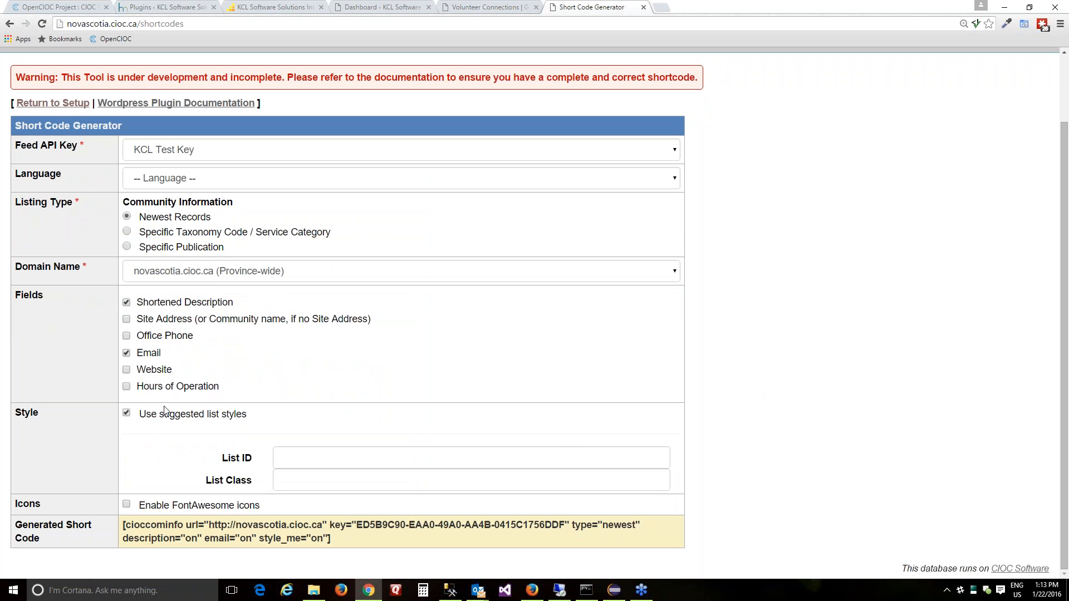
pyautogui.click(127, 370)
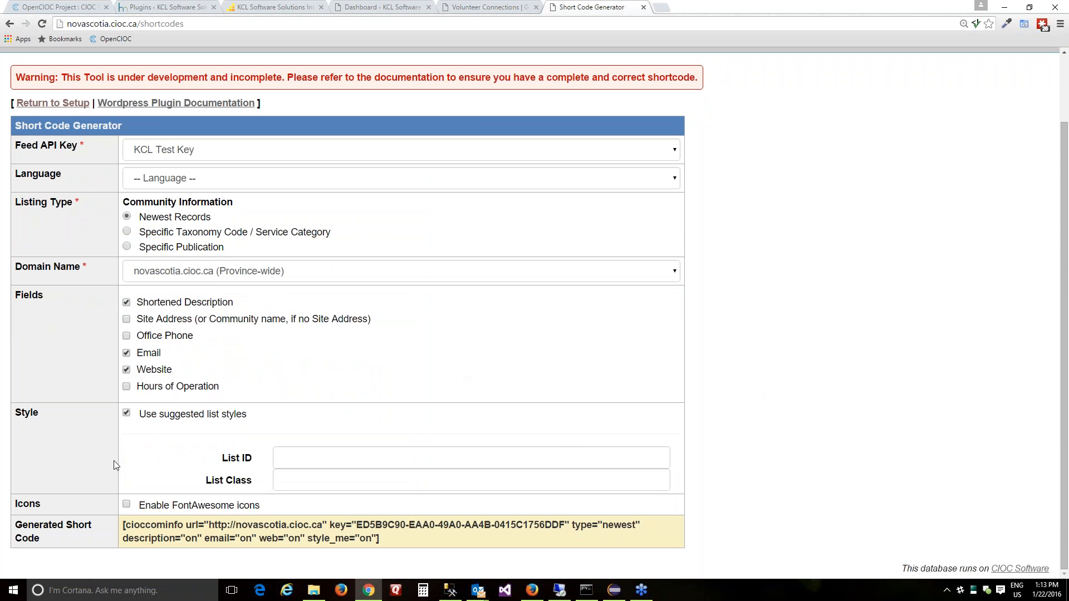
pyautogui.click(128, 504)
pyautogui.moveTo(480, 543); pyautogui.dragTo(122, 524)
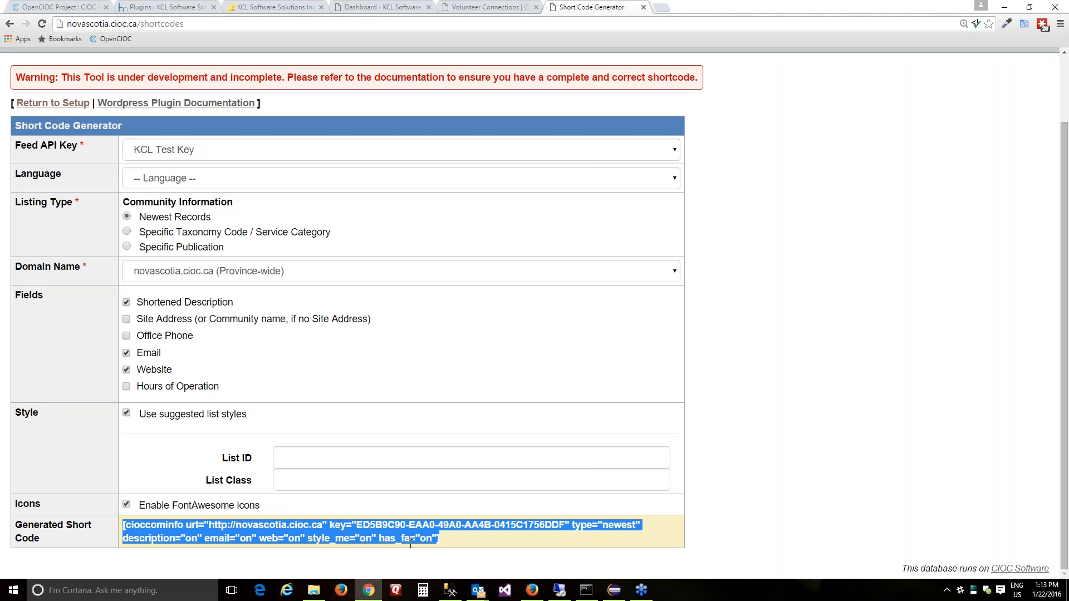
pyautogui.click(467, 545)
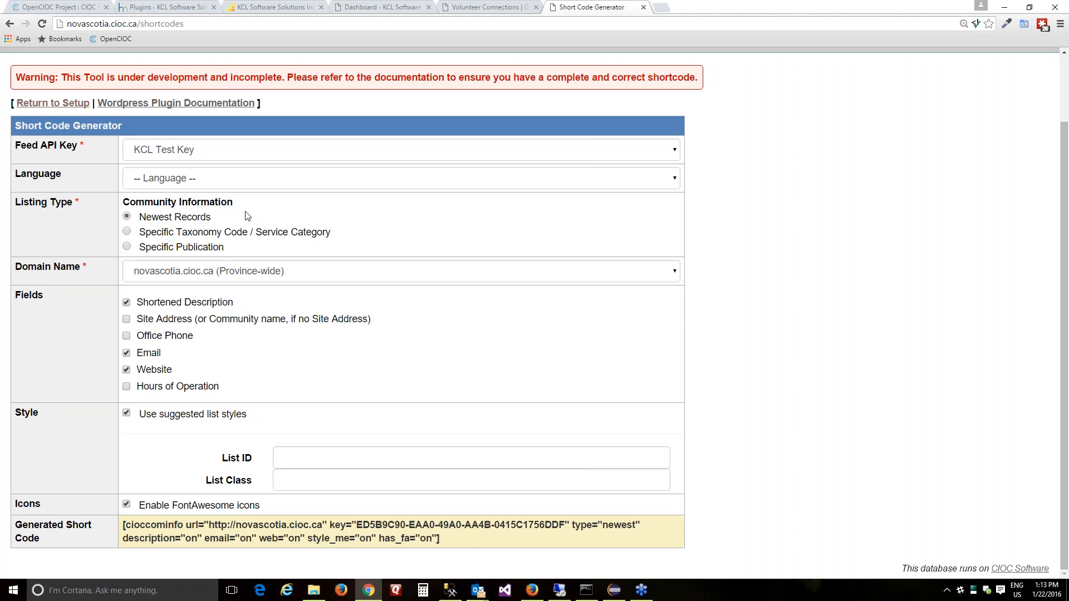
# Switch to the WordPress dashboard, start a new post and title it "Test Jan 22, 2016".
pyautogui.click(270, 8)
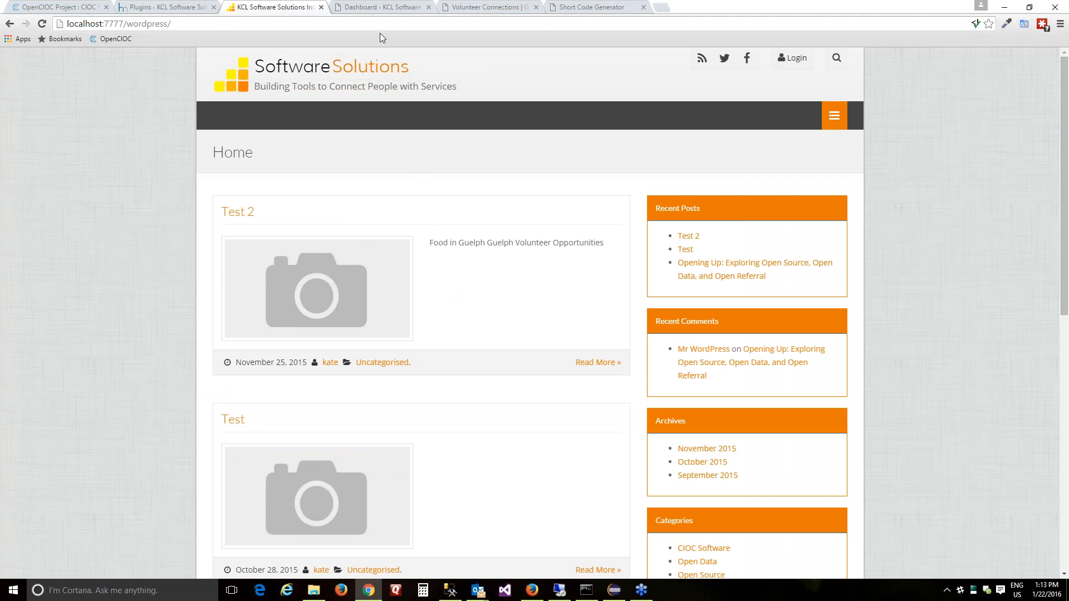
pyautogui.click(381, 6)
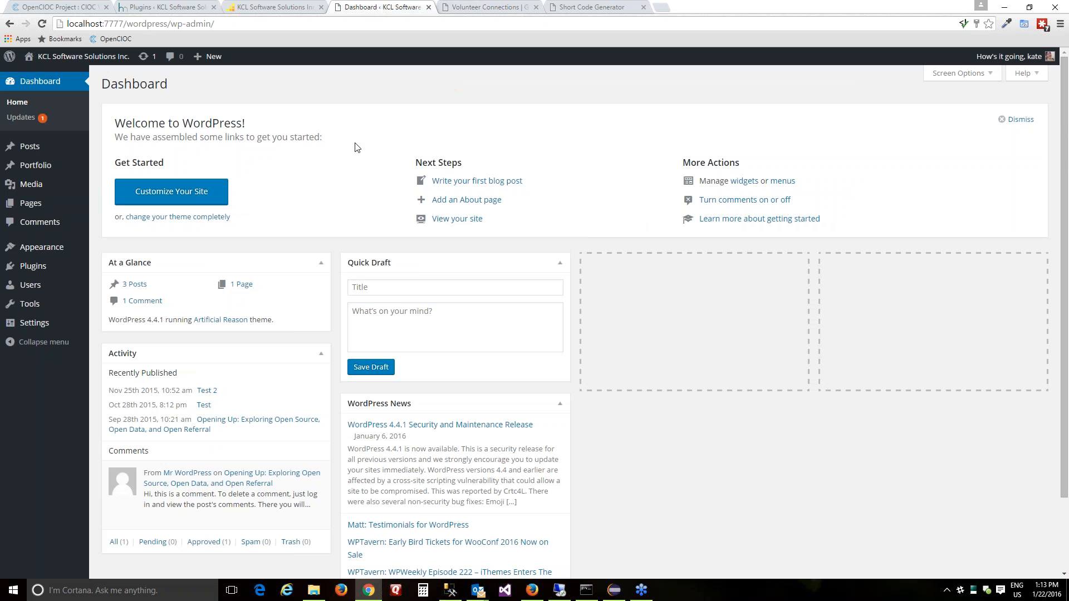
pyautogui.moveTo(40, 152)
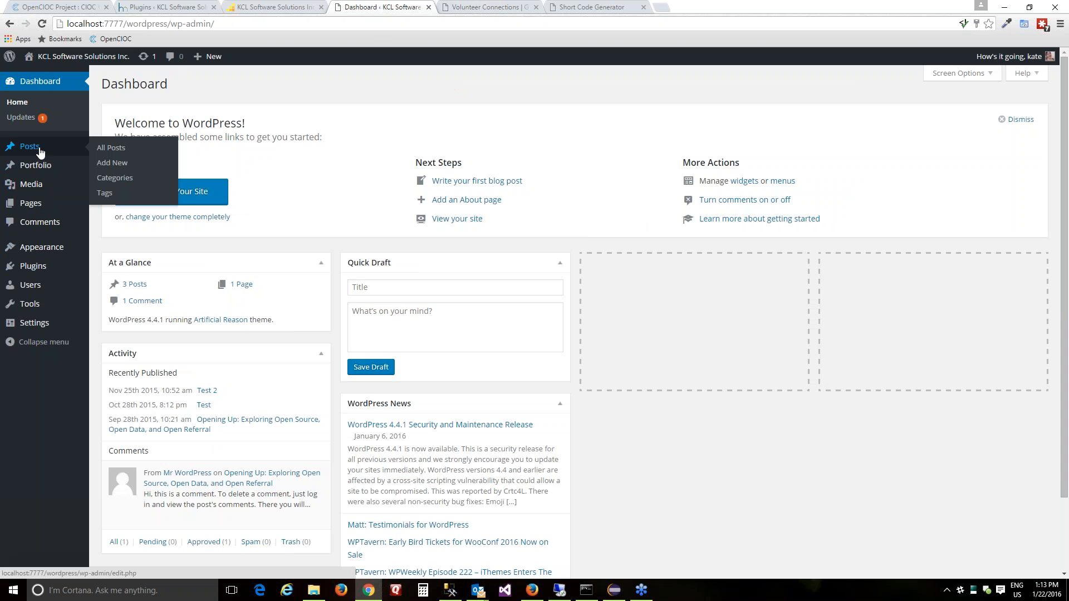
pyautogui.click(117, 166)
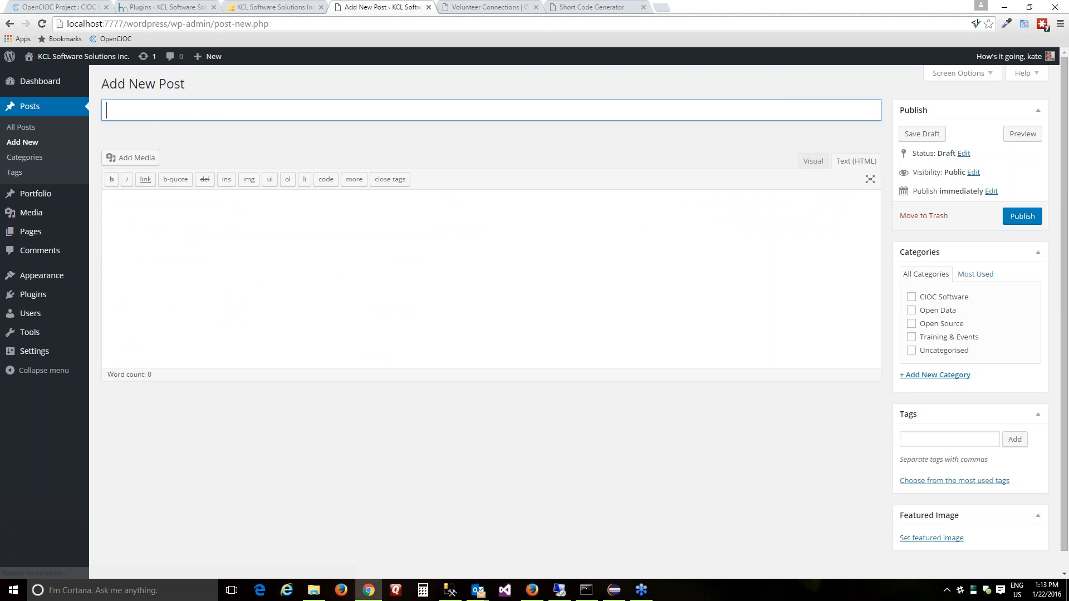
pyautogui.write('Test Ja')
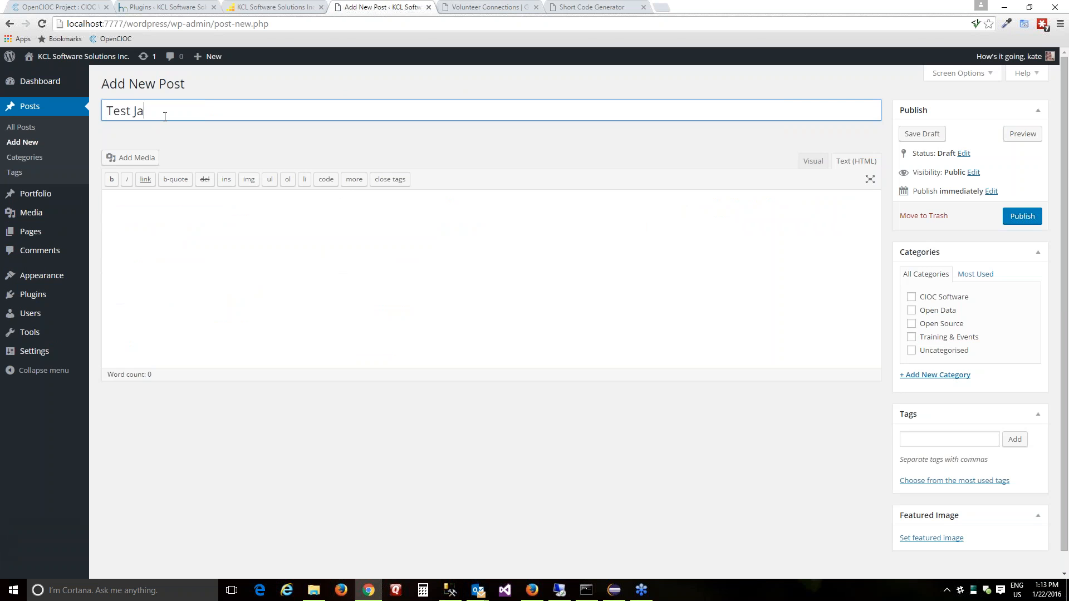
pyautogui.write('n 22, 20156')
pyautogui.press('BackSpace')
pyautogui.press('BackSpace')
pyautogui.write('5')
pyautogui.press('BackSpace')
pyautogui.write('6')
# Write the HTML heading "<h1>Here are some records from Nova Scotia</h1>" in the post body, followed by a new line.
pyautogui.click(249, 231)
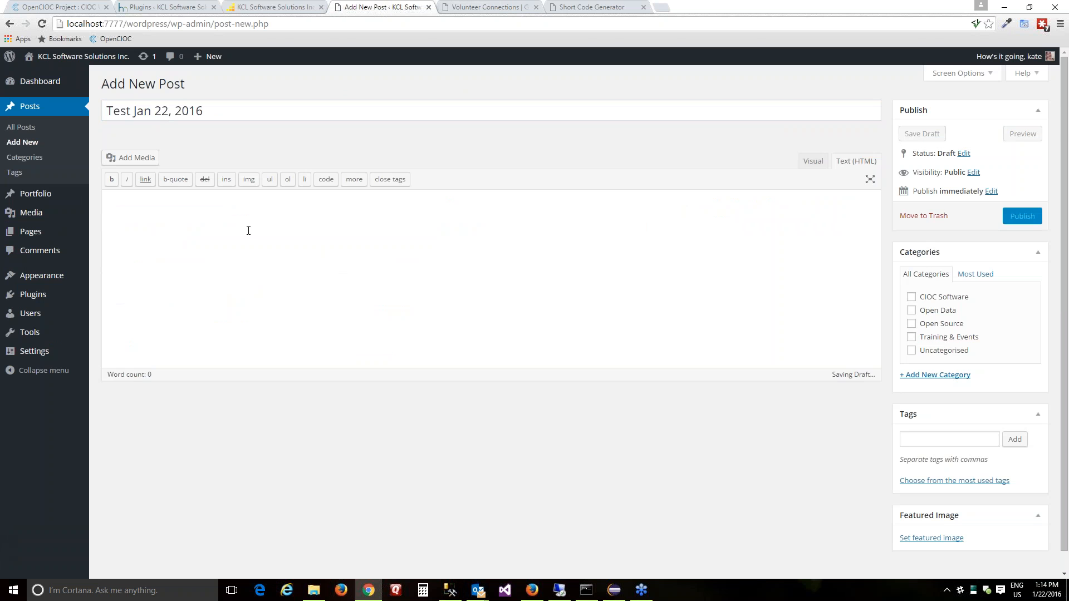
pyautogui.write('<h1>Hwere are')
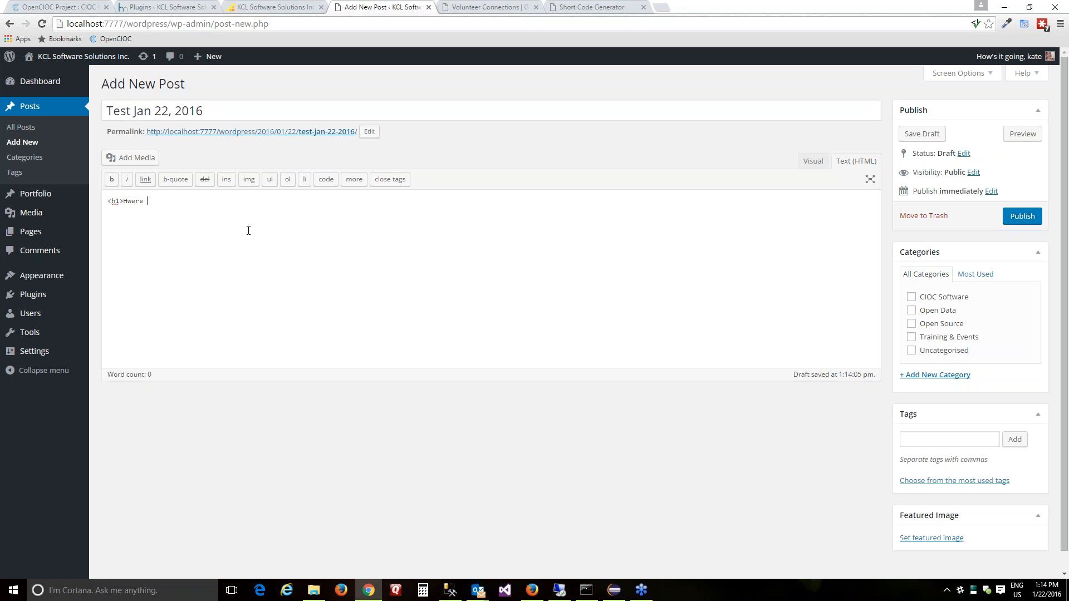
pyautogui.press('BackSpace')
pyautogui.press('BackSpace')
pyautogui.press('BackSpace')
pyautogui.press('BackSpace')
pyautogui.press('BackSpace')
pyautogui.press('BackSpace')
pyautogui.press('BackSpace')
pyautogui.press('BackSpace')
pyautogui.write('ere are')
pyautogui.write(' some records from N')
pyautogui.write('ova Scotia</')
pyautogui.write('h1>')
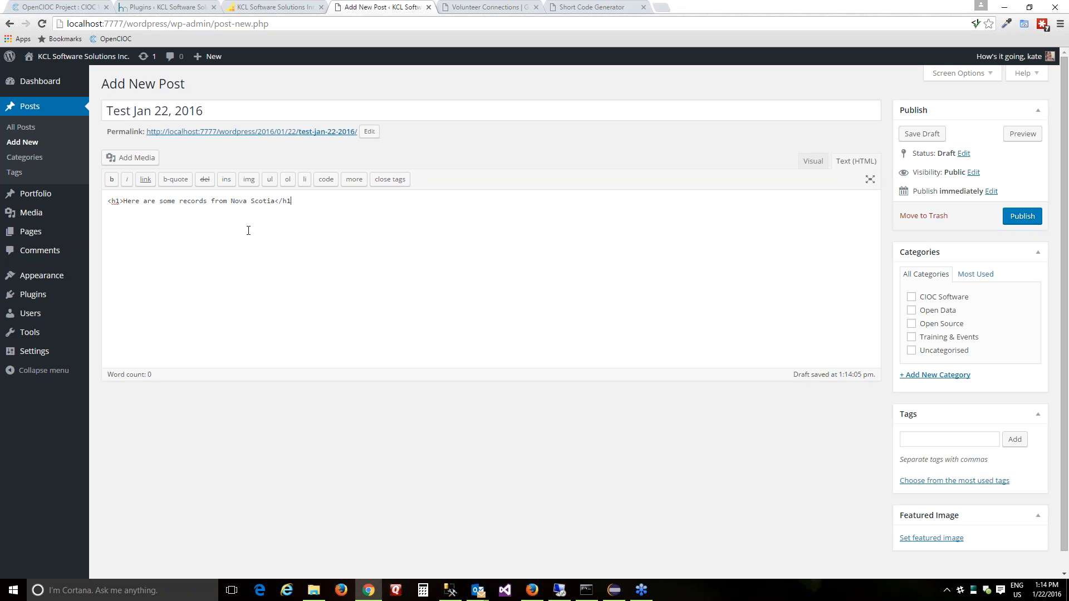
pyautogui.press('Return')
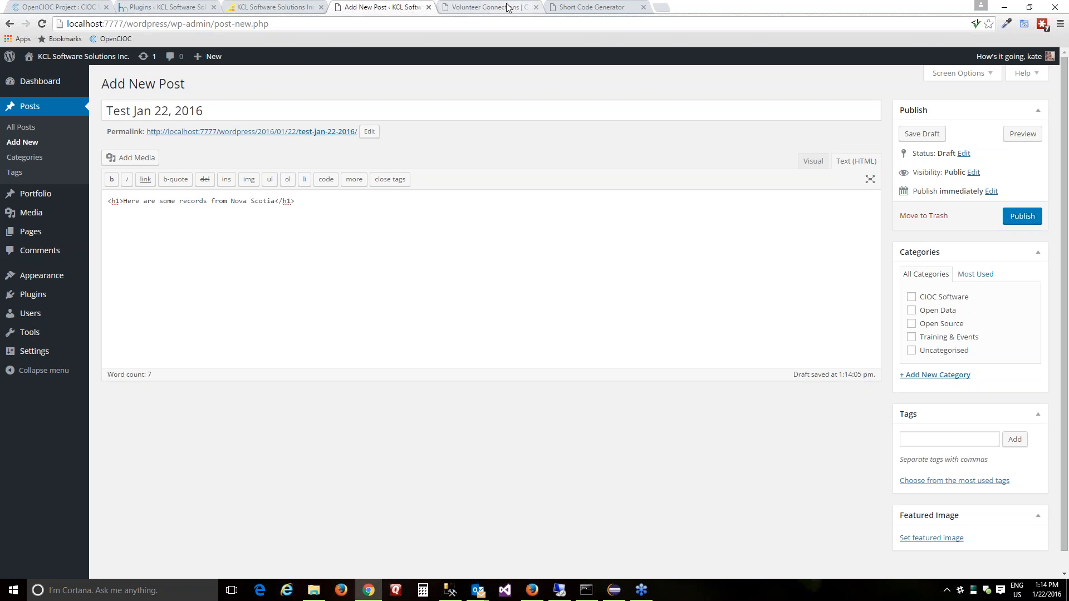
# Copy the whole generated short code, including its API key, and paste it below the heading in the WordPress post.
pyautogui.click(608, 8)
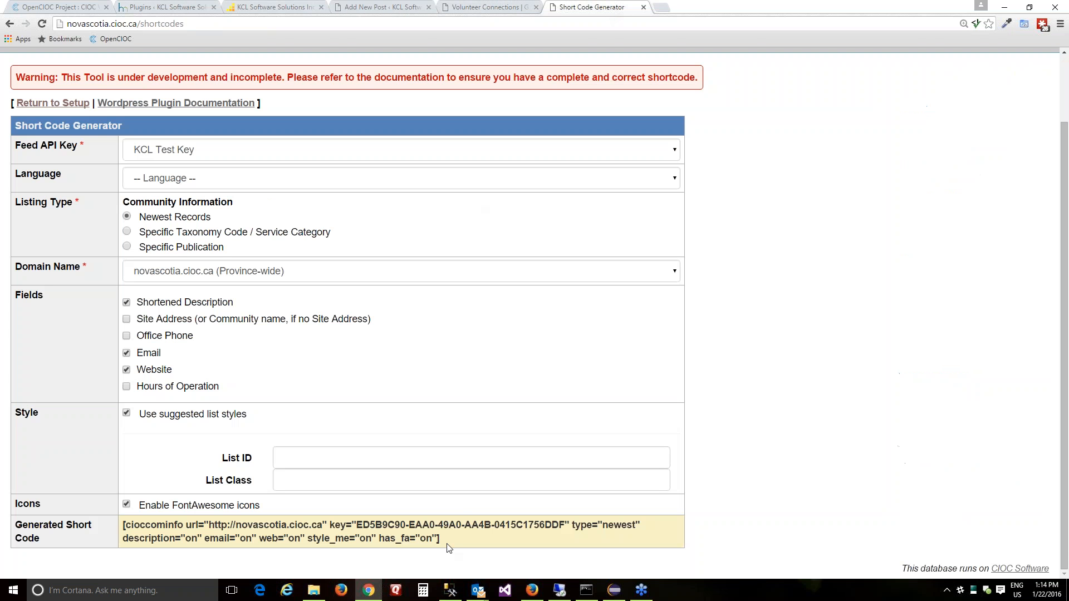
pyautogui.moveTo(442, 539); pyautogui.dragTo(123, 525)
pyautogui.hotkey('ctrl', 'c')
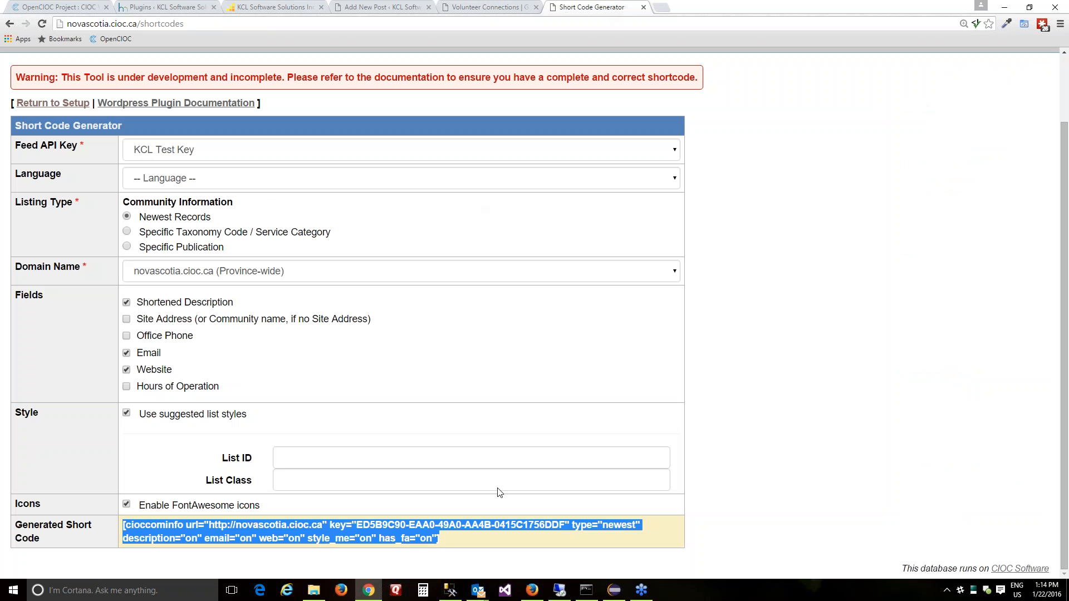
pyautogui.click(378, 8)
pyautogui.click(309, 275)
pyautogui.hotkey('ctrl', 'v')
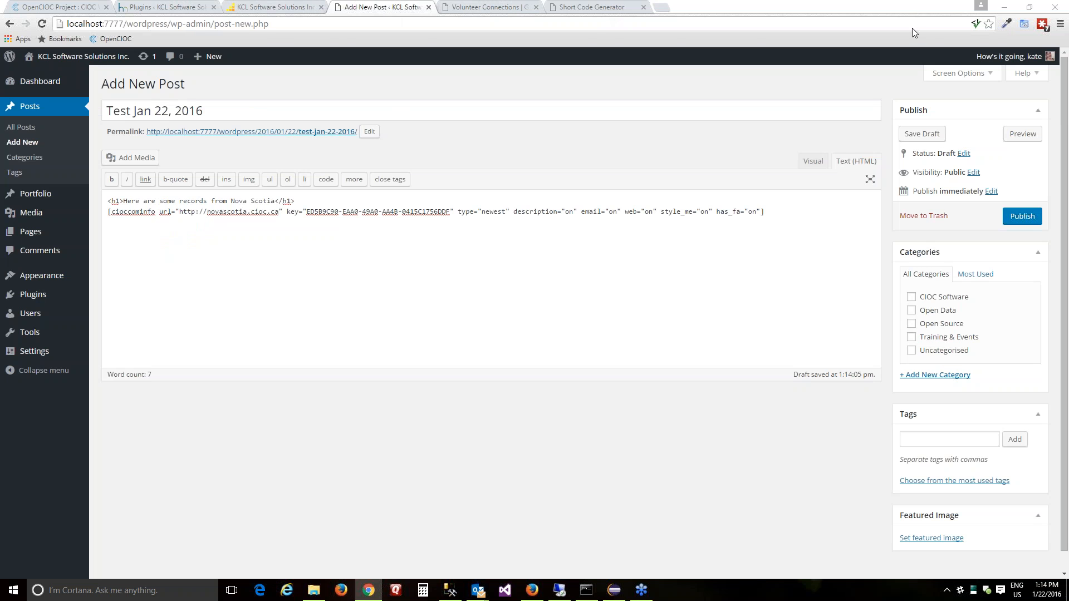
# Publish the post and open it on the site to review the listed Nova Scotia records.
pyautogui.click(1022, 216)
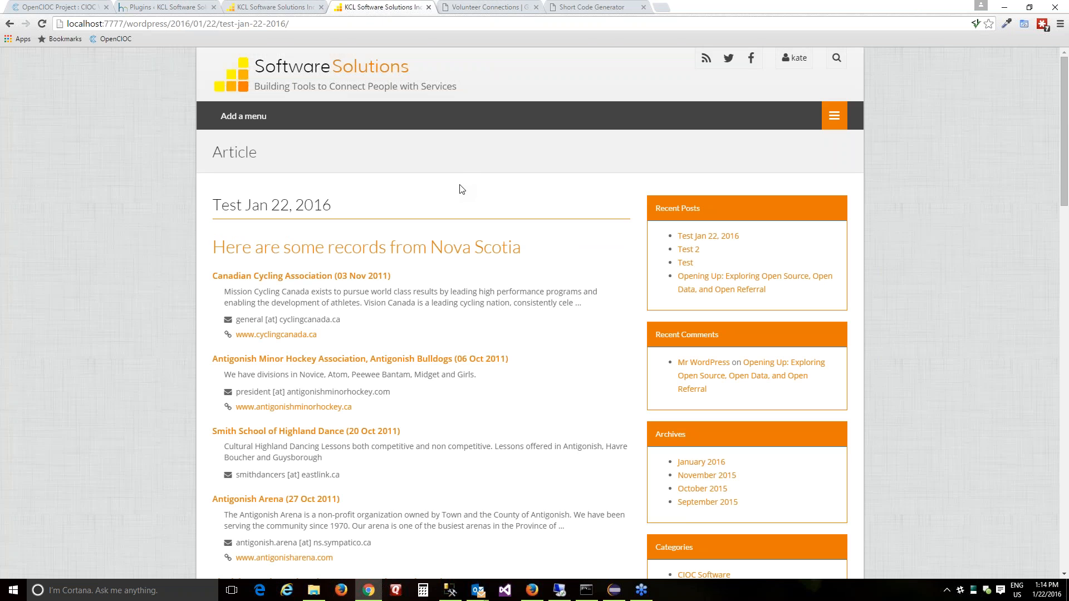
pyautogui.scroll(-2, 491, 287)
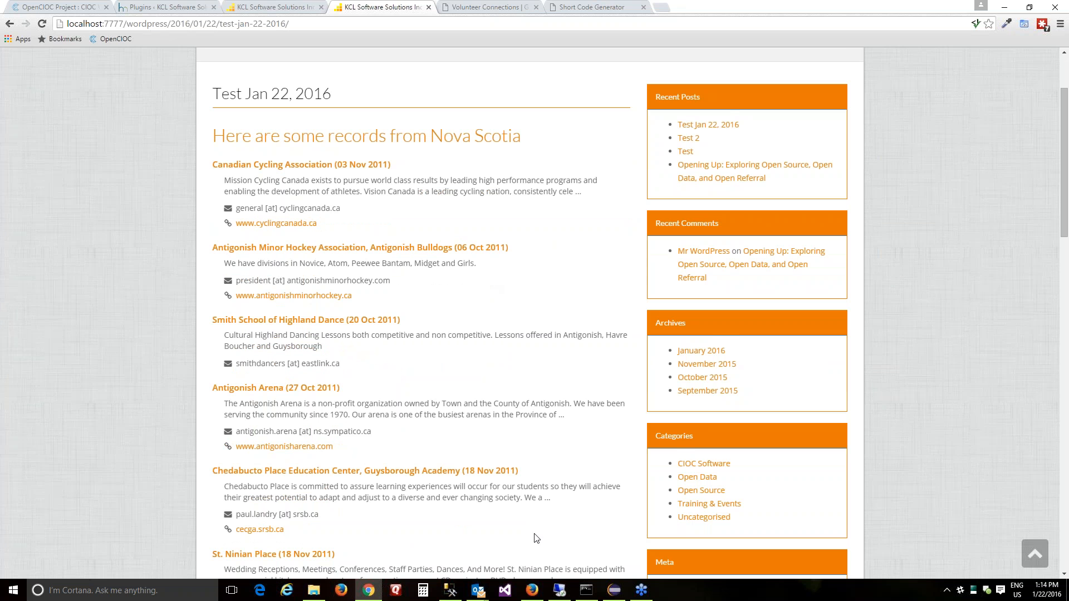
pyautogui.scroll(-2, 537, 531)
pyautogui.scroll(2, 535, 523)
pyautogui.scroll(-1, 529, 523)
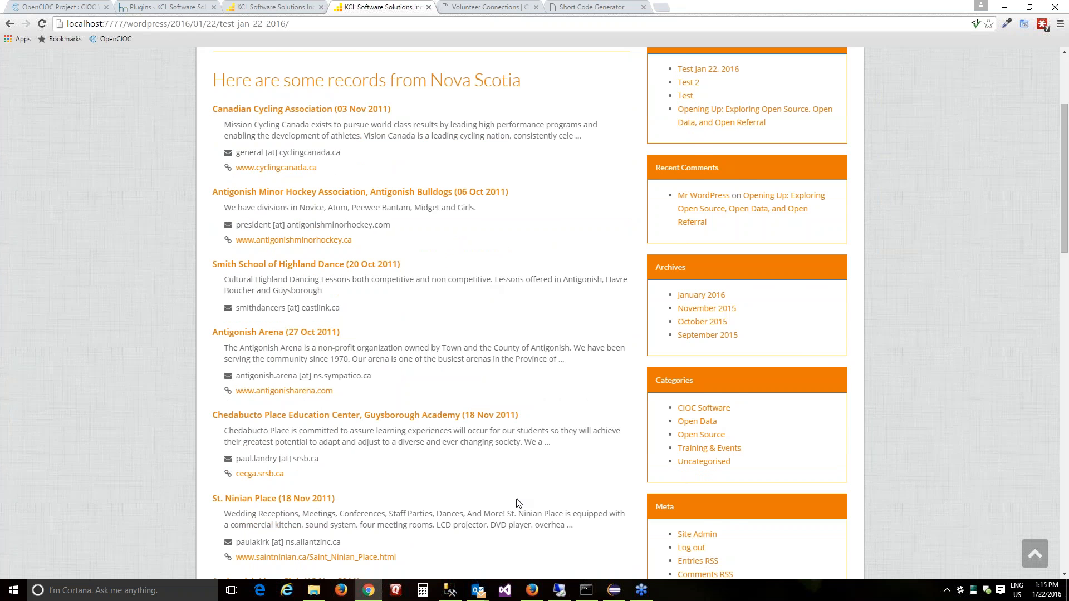
pyautogui.scroll(-1, 507, 497)
pyautogui.scroll(-3, 504, 494)
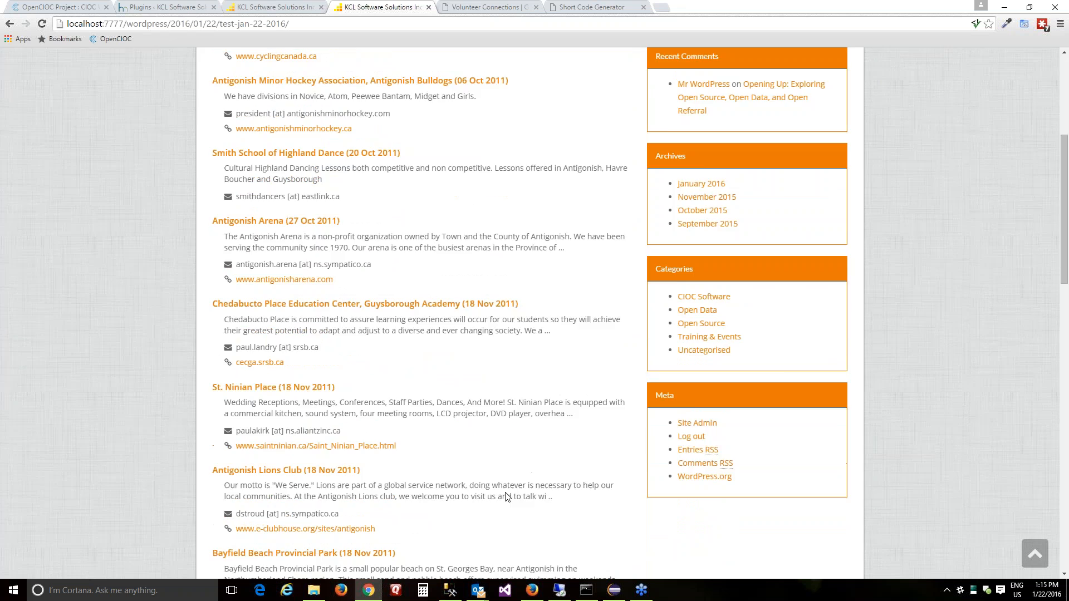
pyautogui.scroll(6, 504, 494)
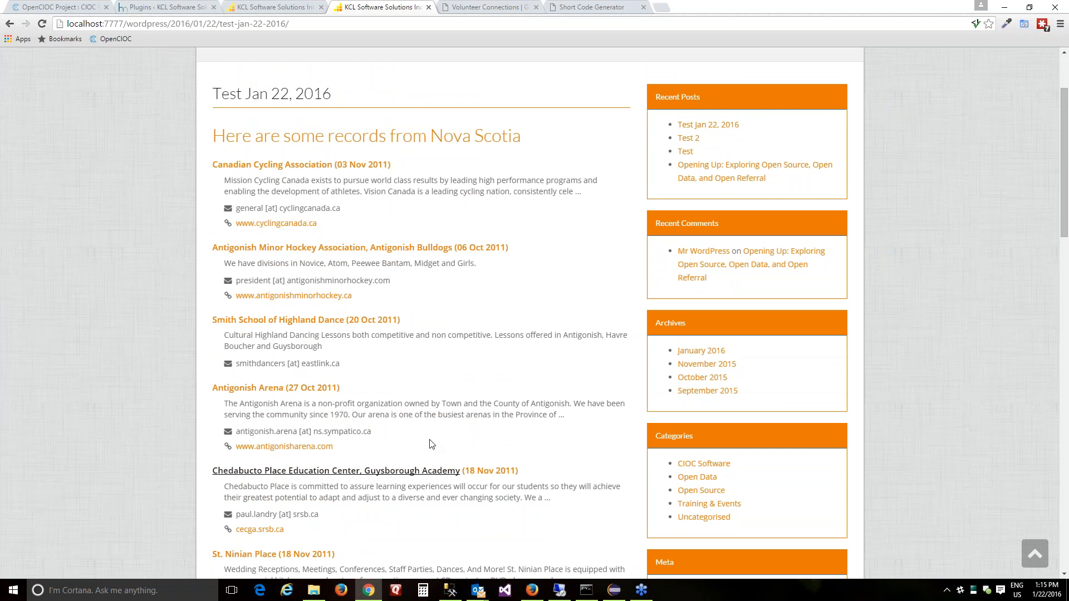
# Switch to the Short Code Generator and set the domain name to novascotiatrails.cioc.ca (A Guide to Nova Scotia Trails).
pyautogui.click(600, 12)
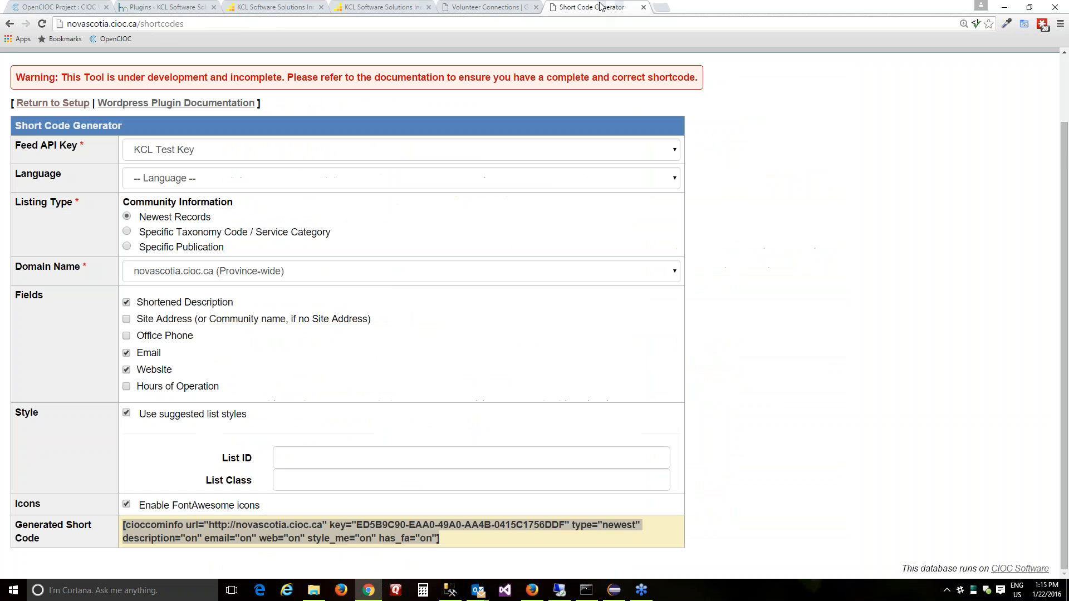
pyautogui.click(302, 272)
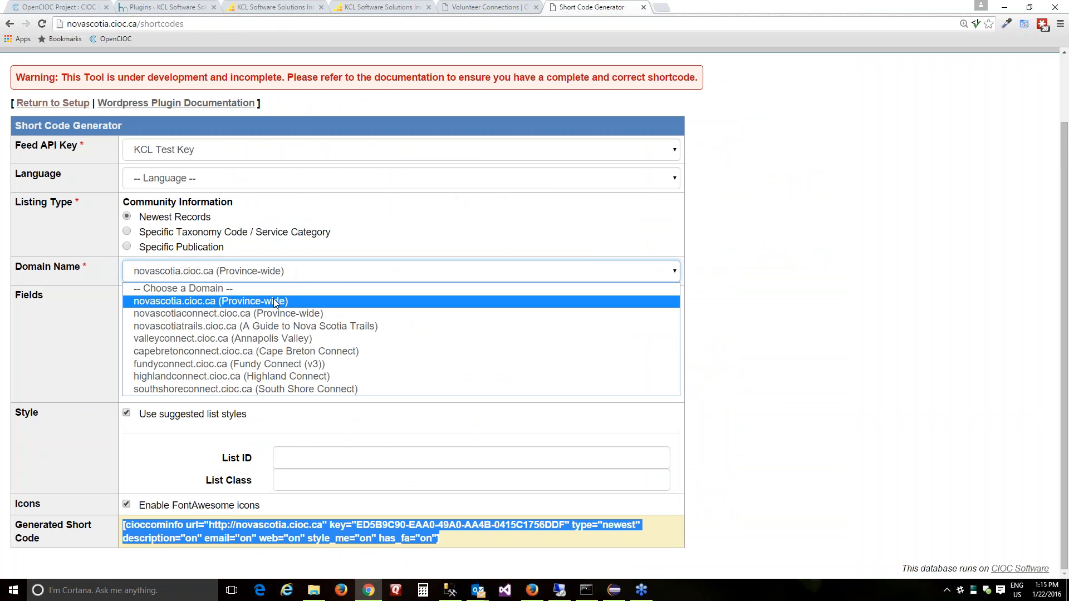
pyautogui.click(196, 331)
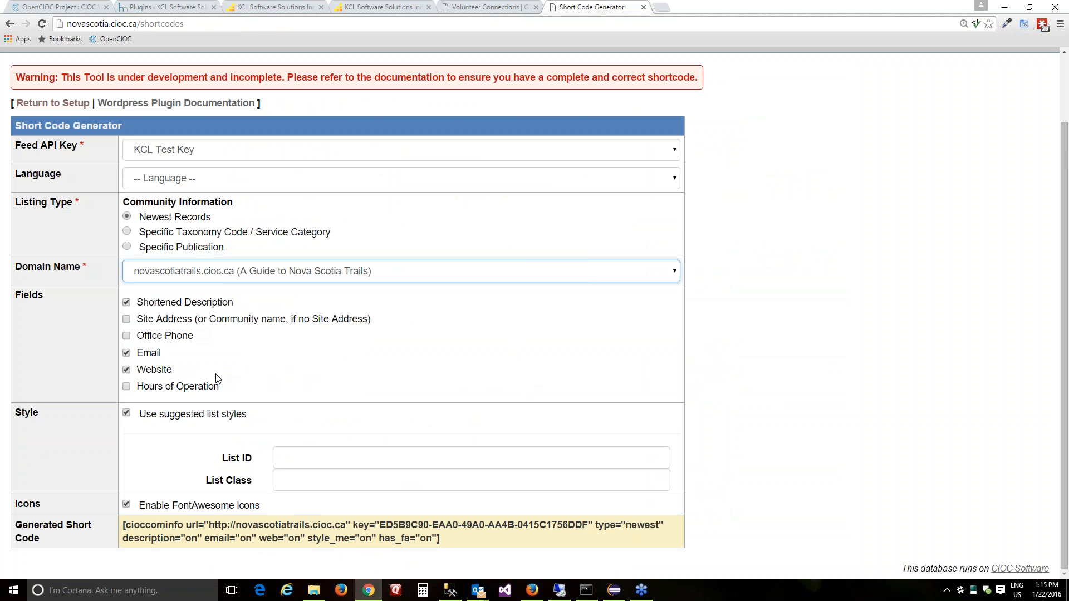
# Exclude Email, include Site Address and Office Phone, and turn off the suggested list styles and FontAwesome icons.
pyautogui.click(124, 354)
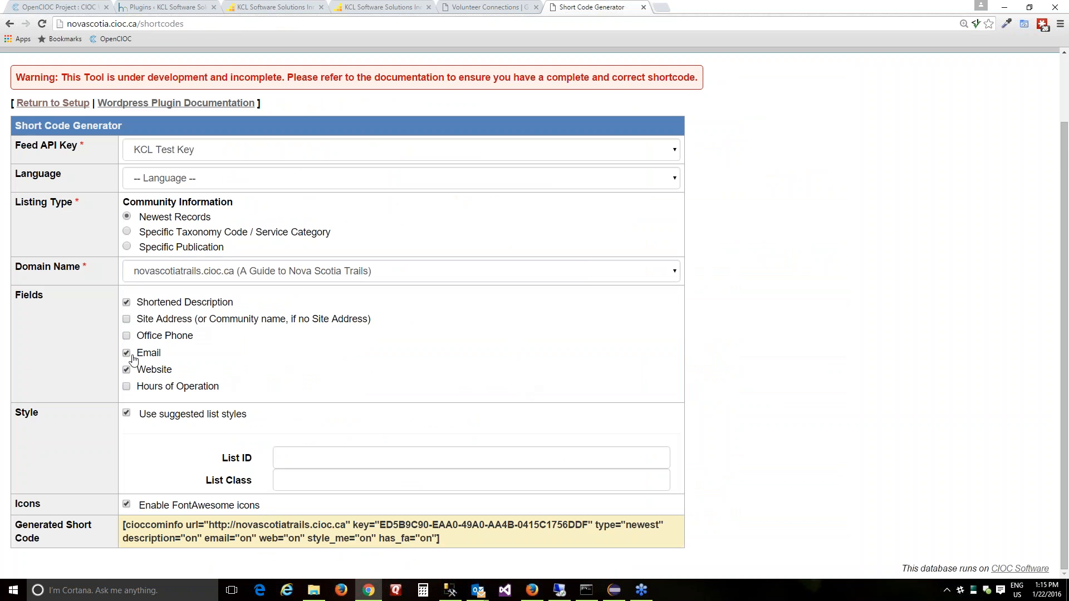
pyautogui.click(133, 321)
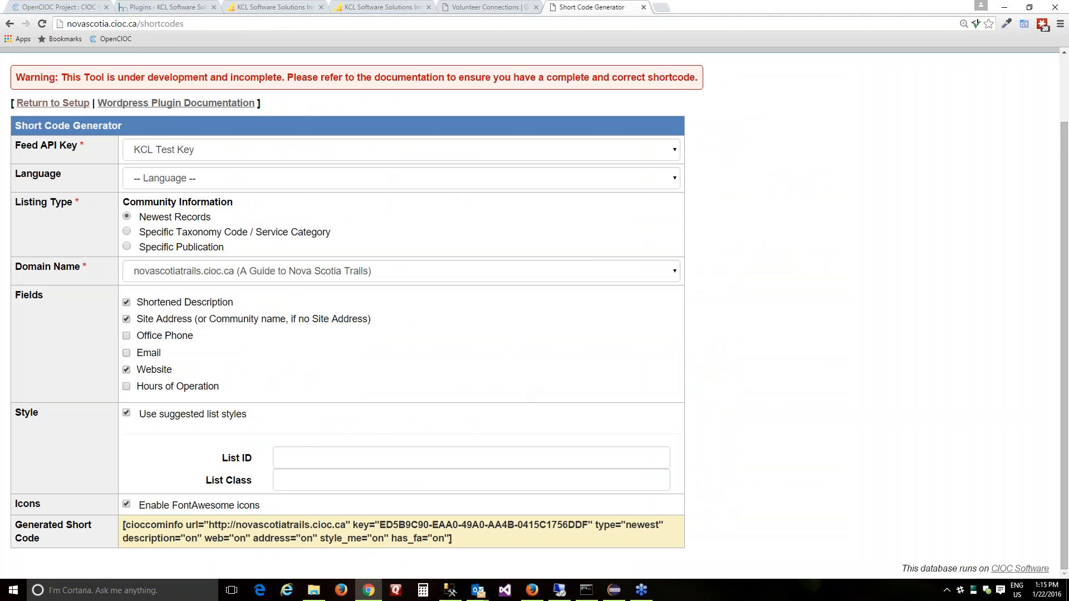
pyautogui.click(128, 338)
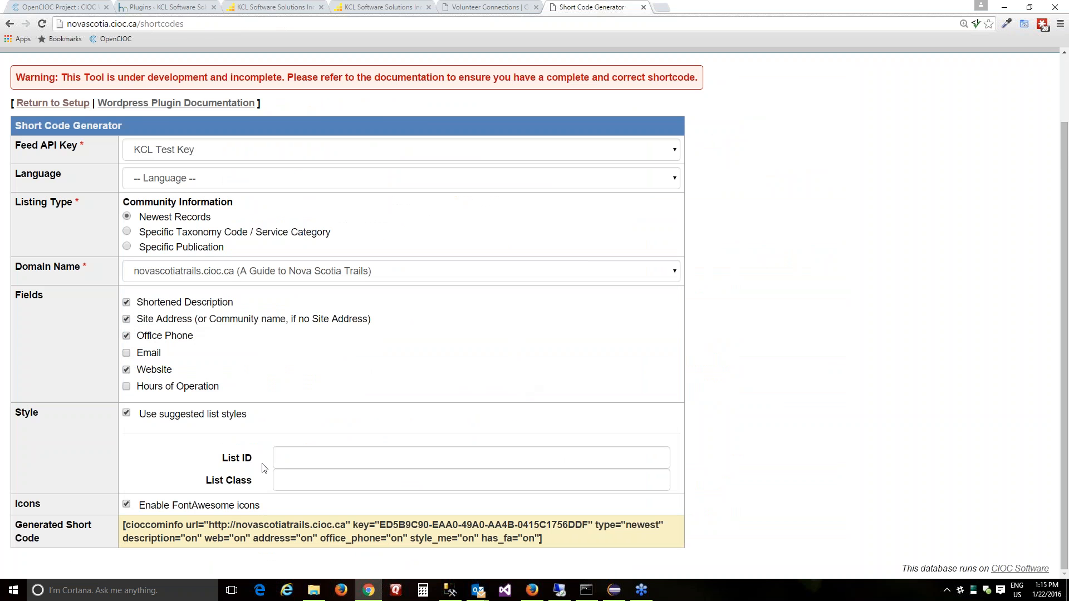
pyautogui.click(127, 414)
pyautogui.click(126, 504)
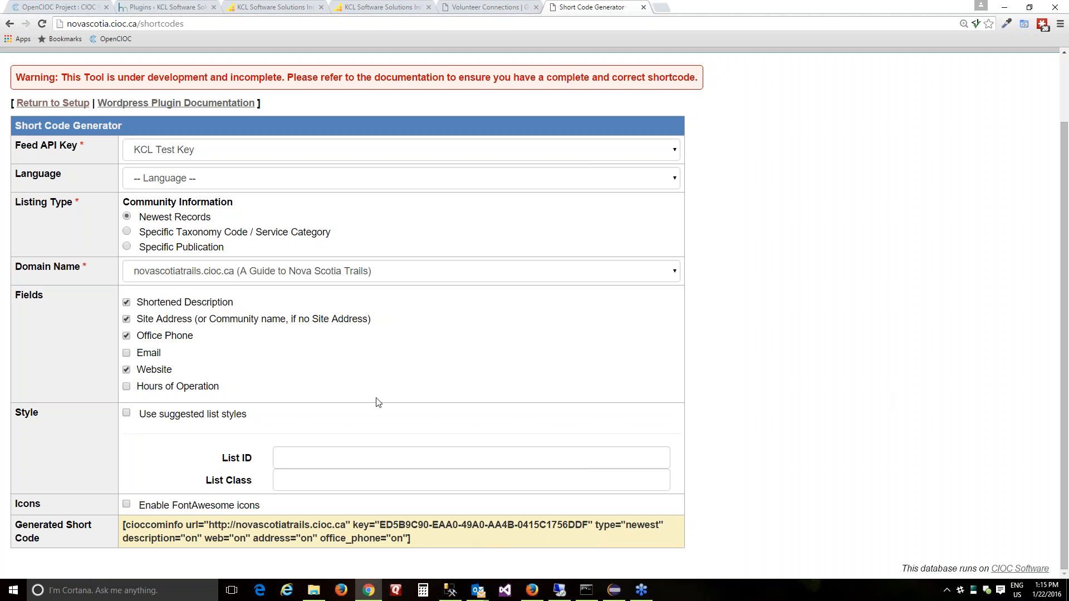
# Copy the generated trails short code, including its API key, and replace the existing short code in the WordPress post with it.
pyautogui.moveTo(414, 539); pyautogui.dragTo(26, 538)
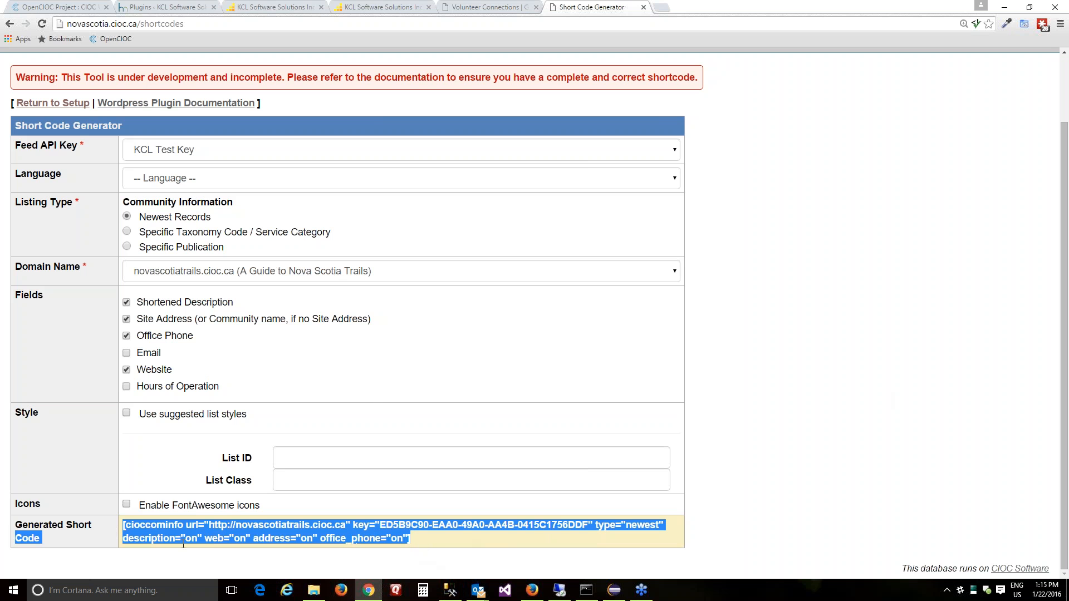
pyautogui.click(421, 538)
pyautogui.moveTo(421, 537); pyautogui.dragTo(123, 527)
pyautogui.hotkey('ctrl', 'c')
pyautogui.click(405, 10)
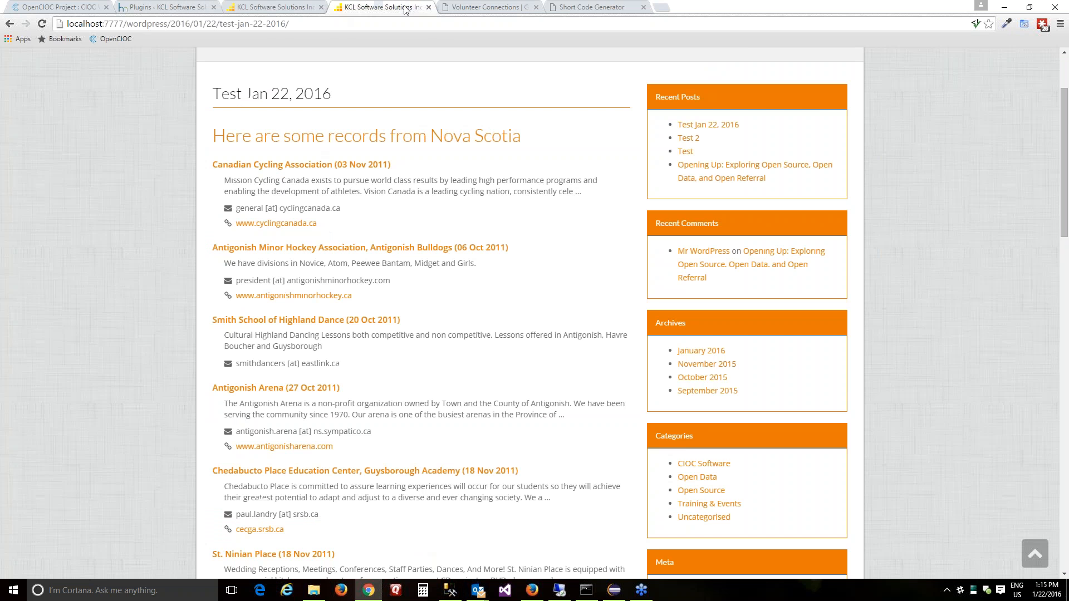
pyautogui.click(262, 7)
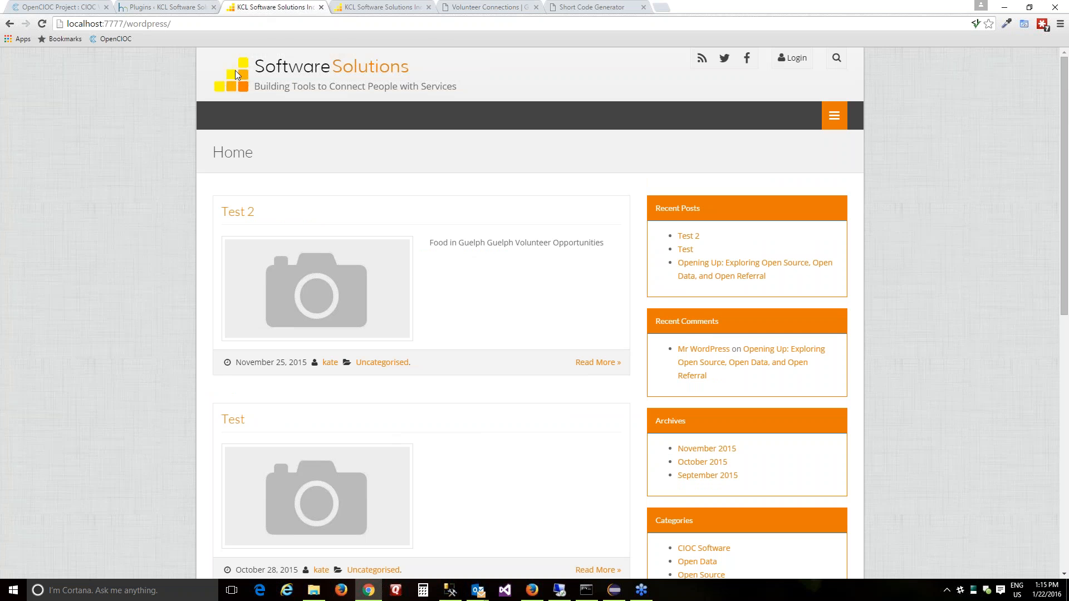
pyautogui.click(372, 8)
pyautogui.click(11, 24)
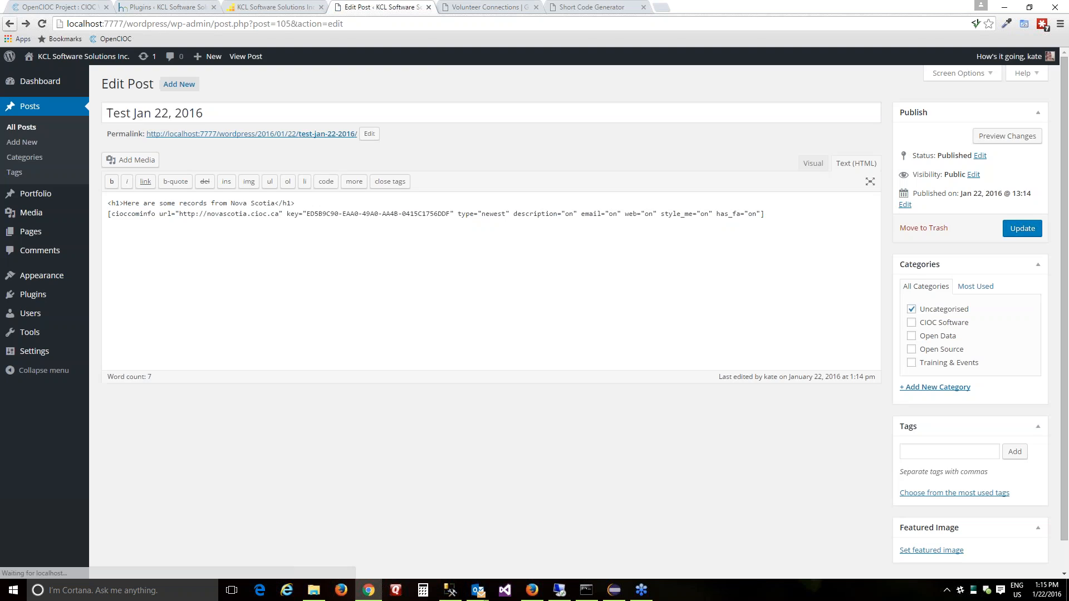
pyautogui.moveTo(785, 216); pyautogui.dragTo(107, 218)
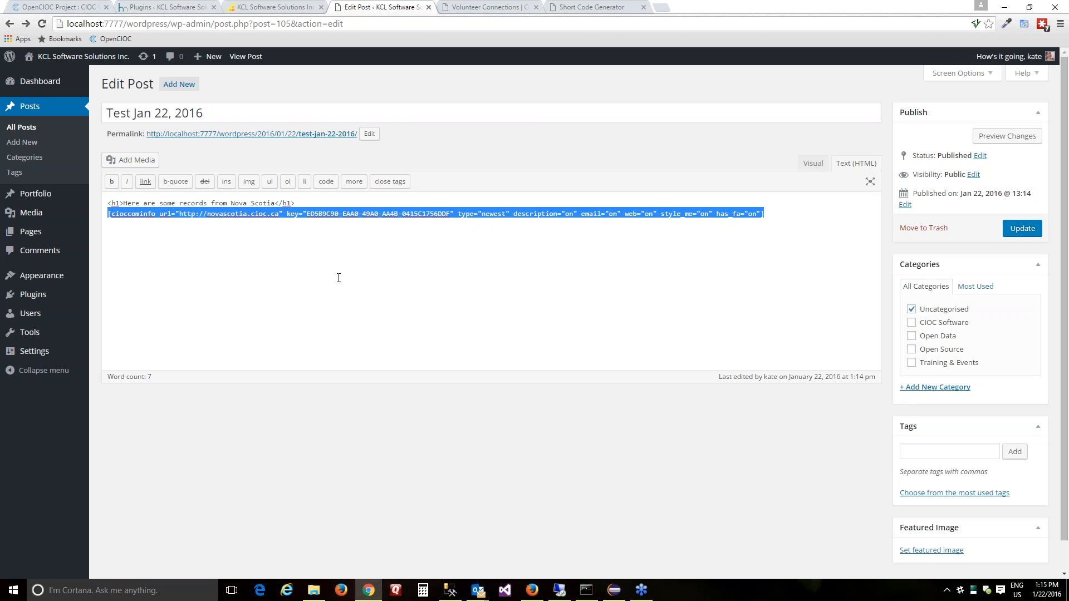
pyautogui.hotkey('ctrl', 'v')
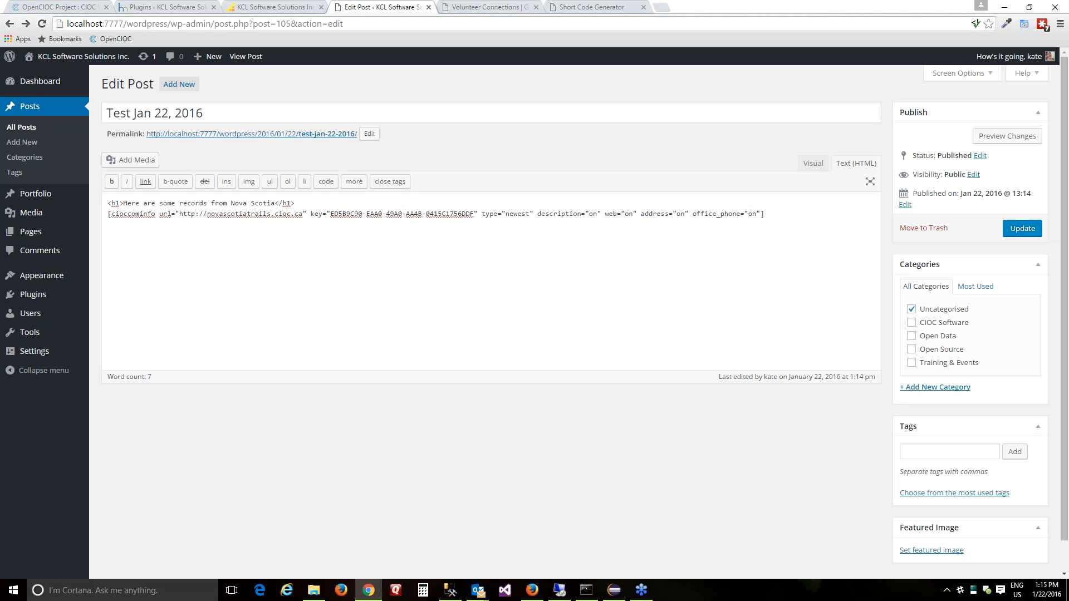
# Update the post, refresh the site's home page and open "Test Jan 22, 2016" to review the unstyled trail records.
pyautogui.click(1022, 229)
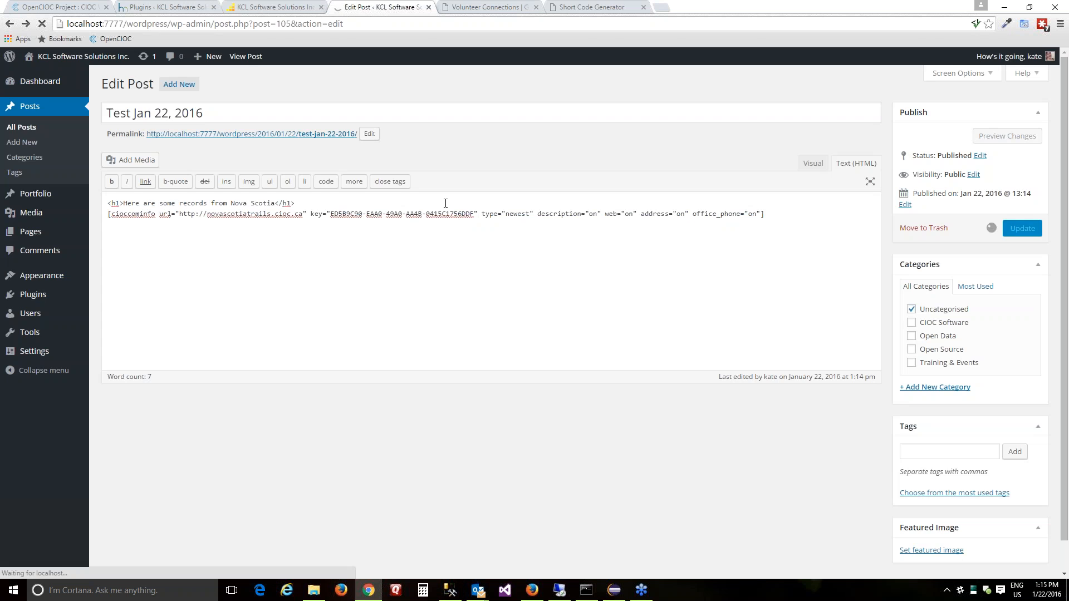
pyautogui.click(301, 8)
pyautogui.click(42, 23)
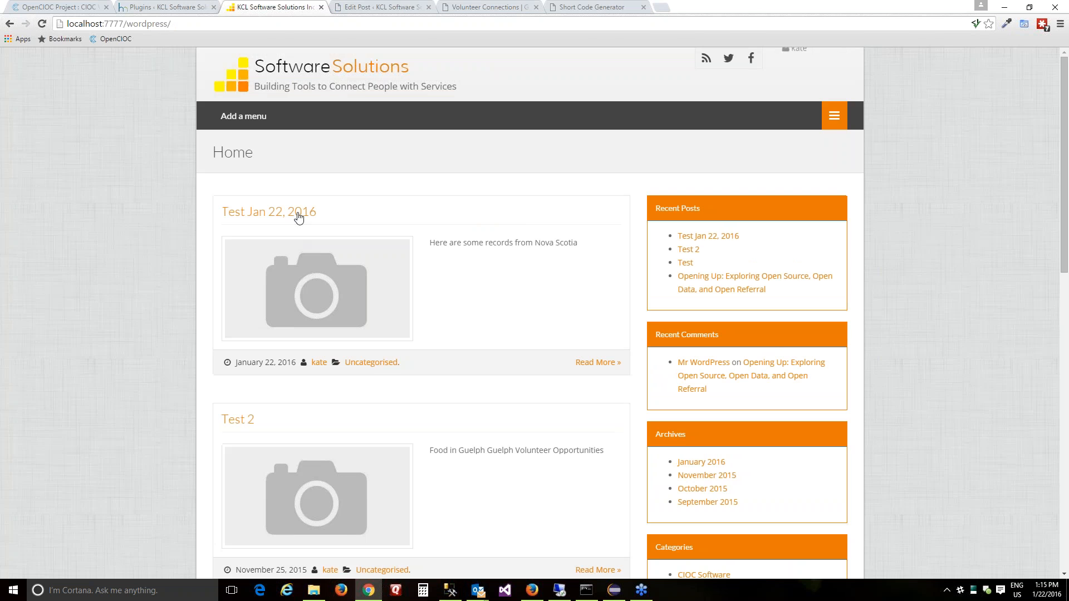
pyautogui.click(299, 217)
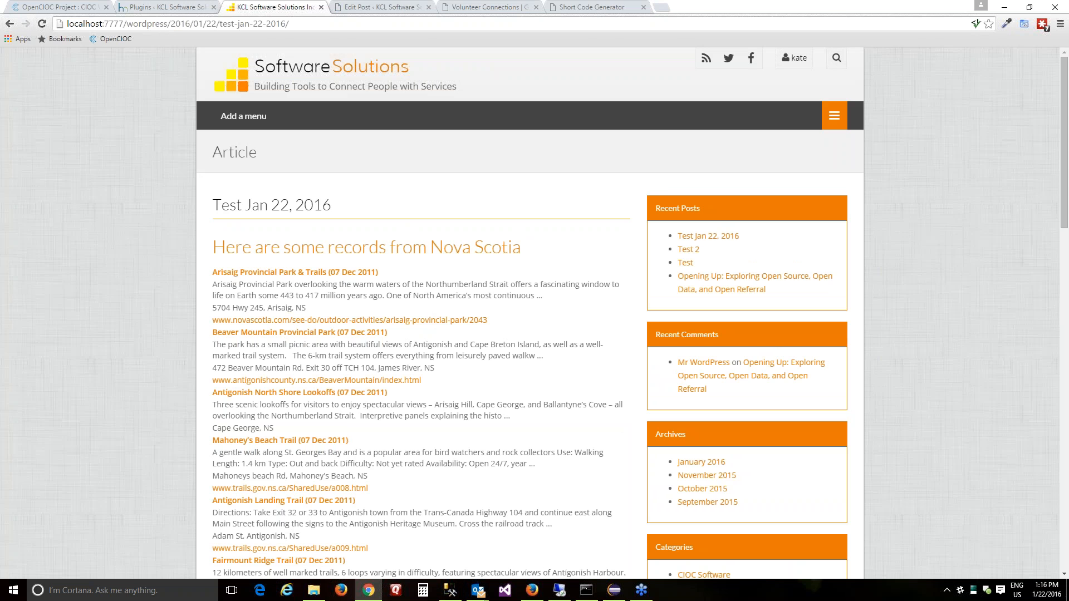
pyautogui.scroll(-1, 506, 411)
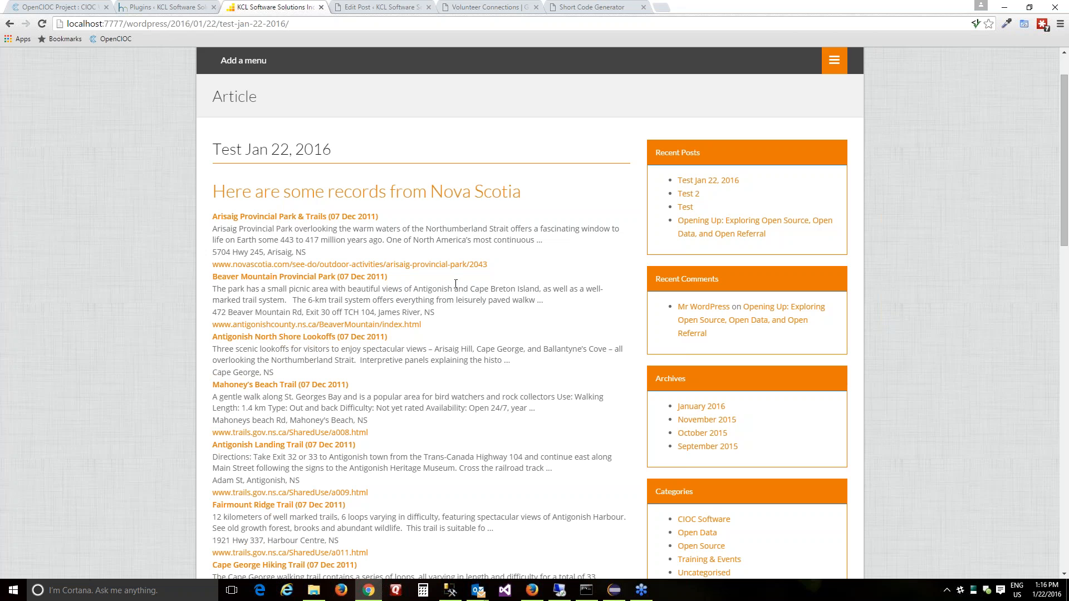
# Add style_me="on" to the end of the post's short code and update the post.
pyautogui.click(386, 9)
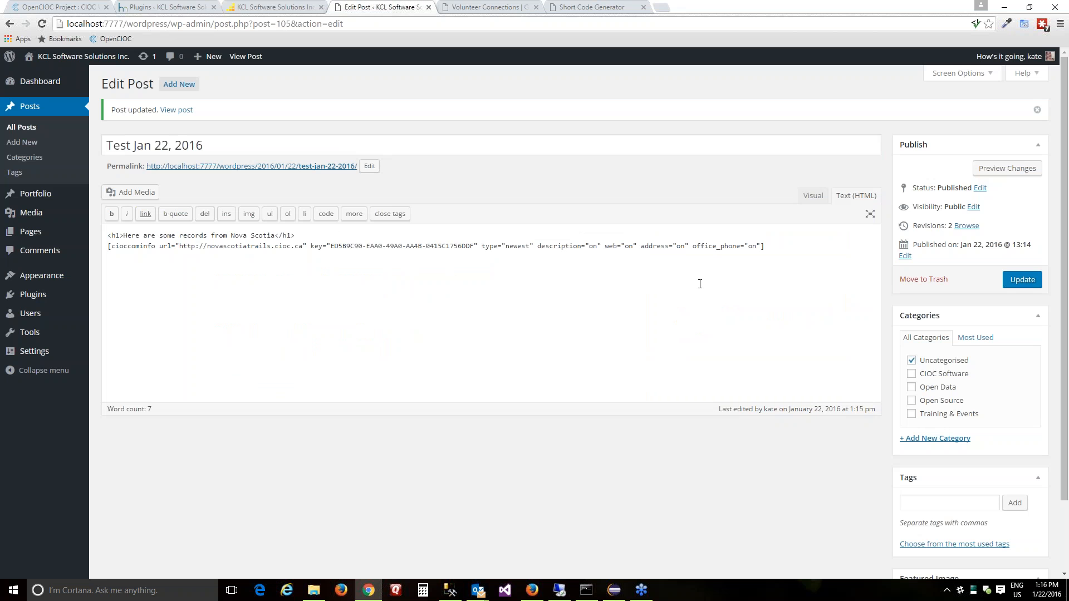
pyautogui.click(774, 244)
pyautogui.write('style_me="on"')
pyautogui.click(1027, 281)
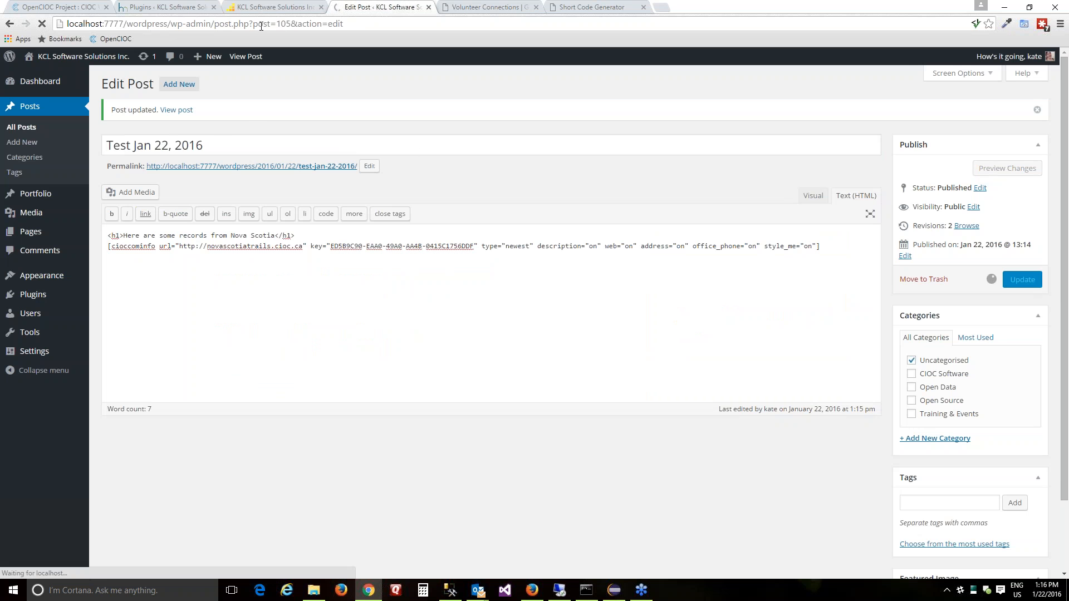
# Reload the "Test Jan 22, 2016" post on the site and review the list styling of the trail records.
pyautogui.click(273, 7)
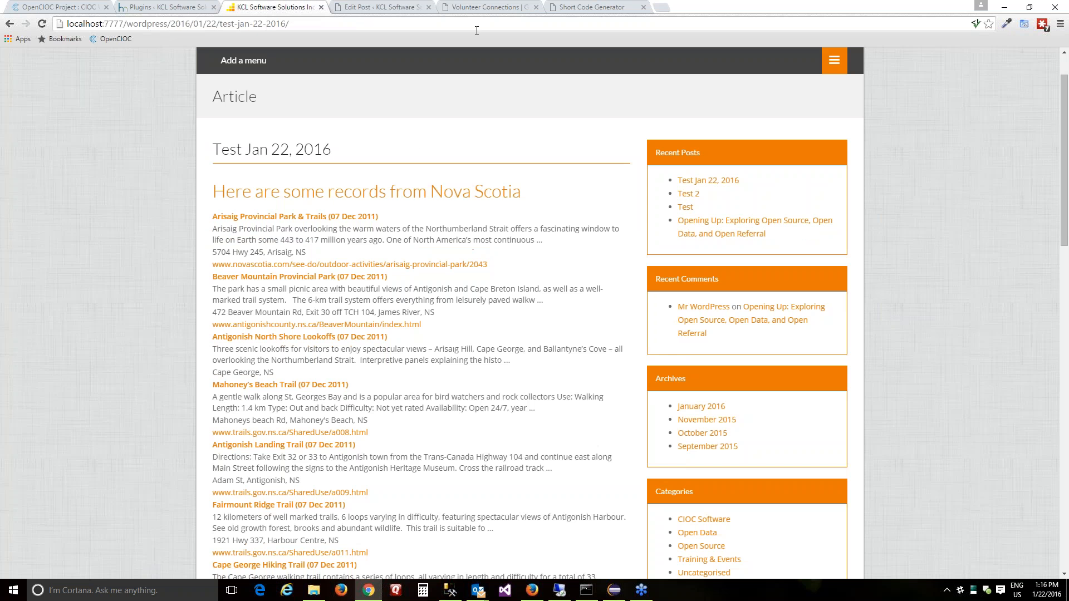
pyautogui.click(42, 23)
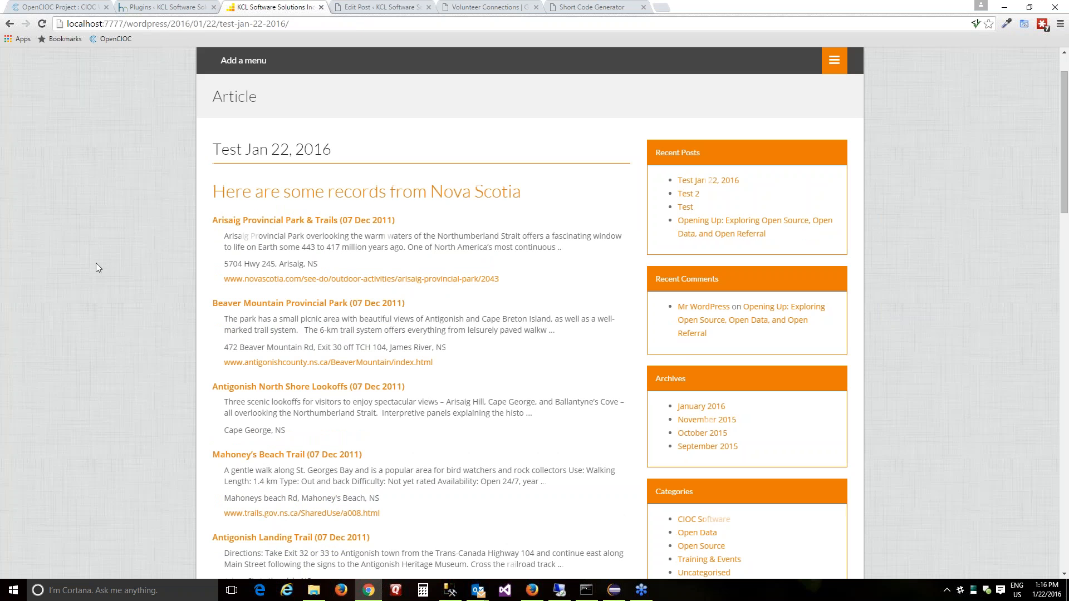
pyautogui.scroll(-1, 98, 329)
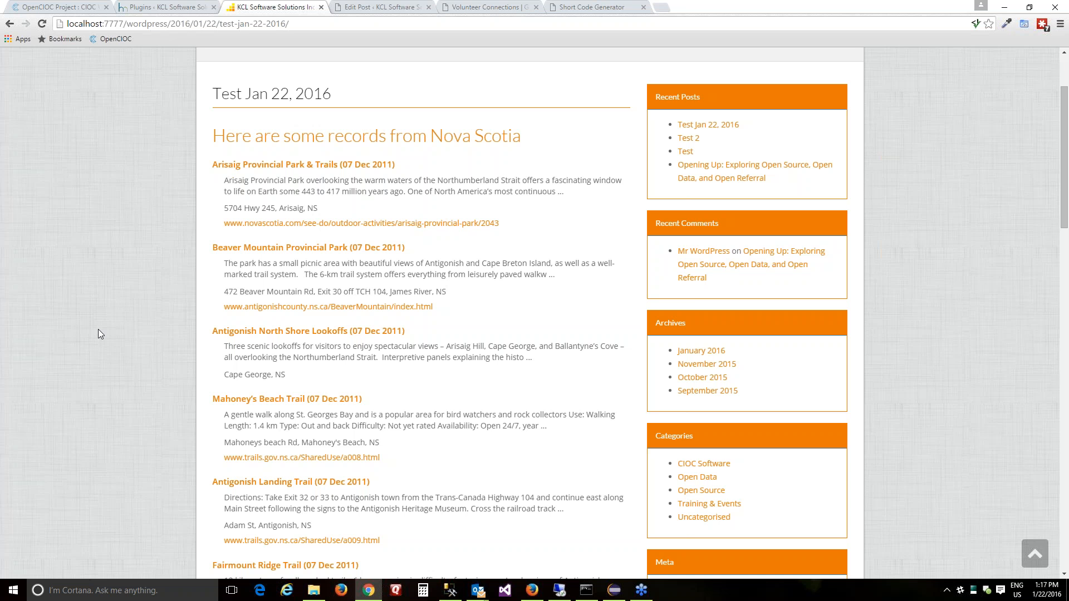
# In the Short Code Generator, enable the suggested list styles and FontAwesome icons and set the list class to "cioc_list".
pyautogui.click(375, 8)
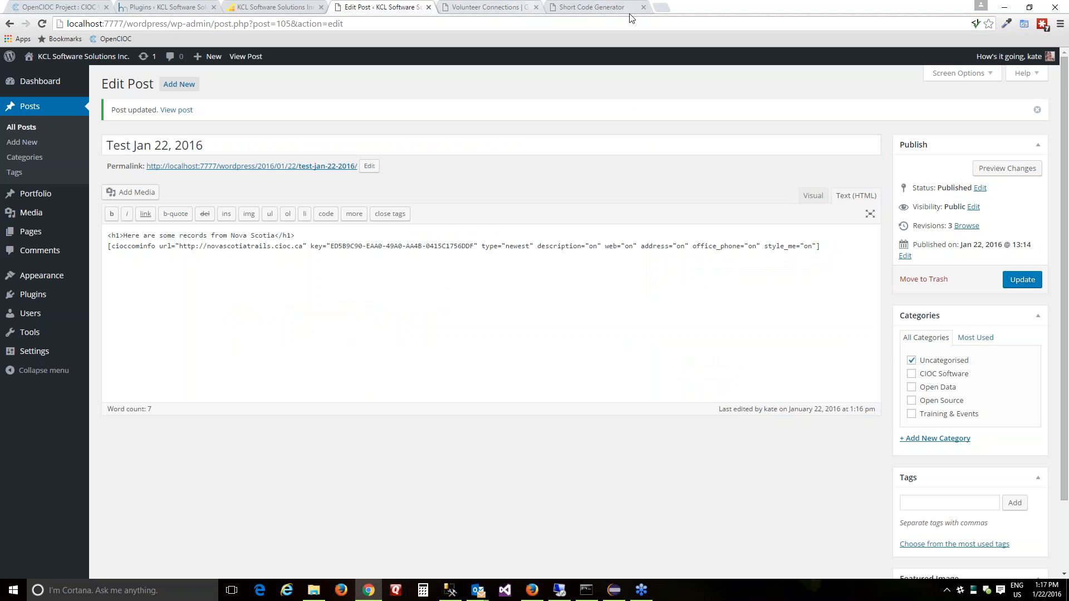
pyautogui.click(606, 9)
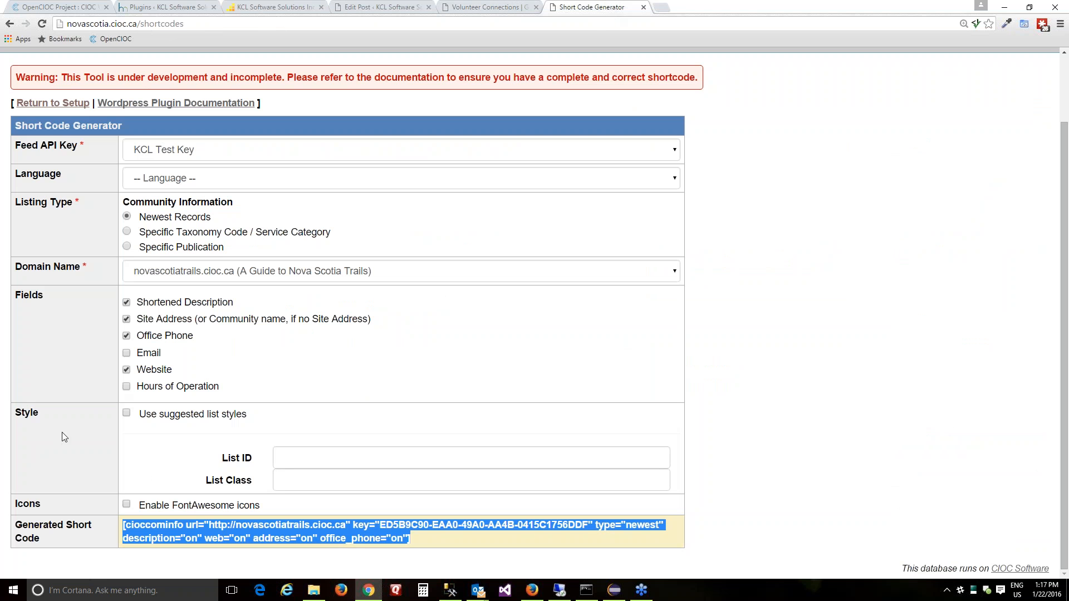
pyautogui.click(127, 413)
pyautogui.click(127, 504)
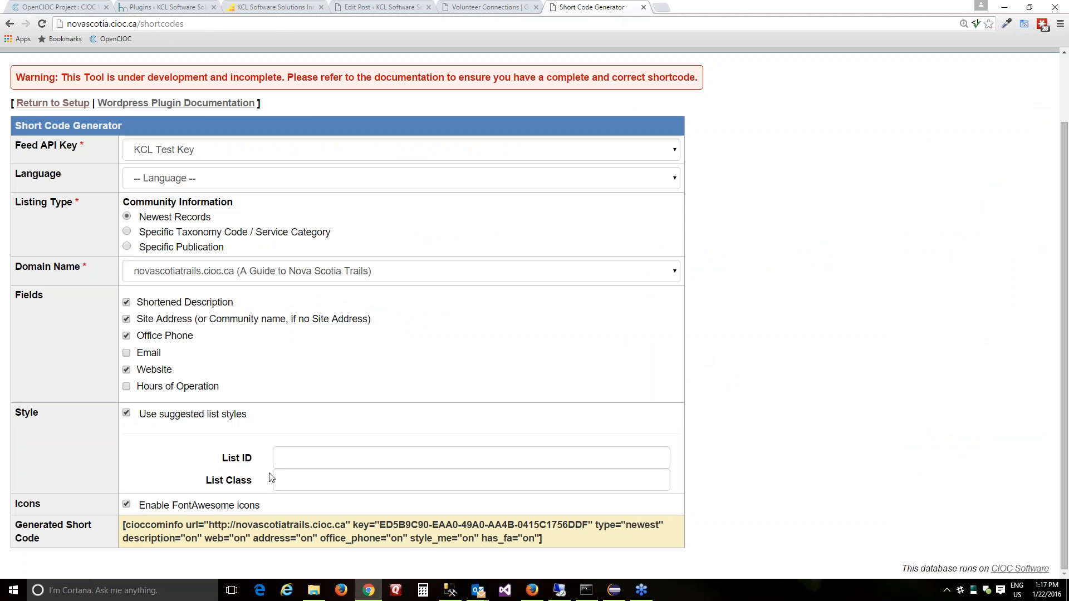
pyautogui.click(320, 483)
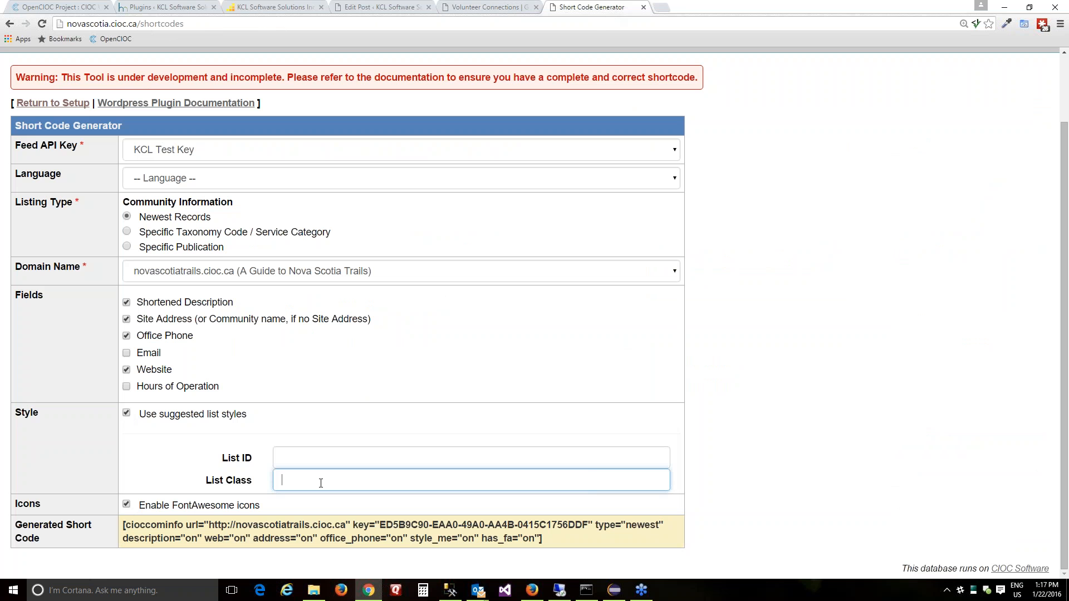
pyautogui.write('cioc_list_b')
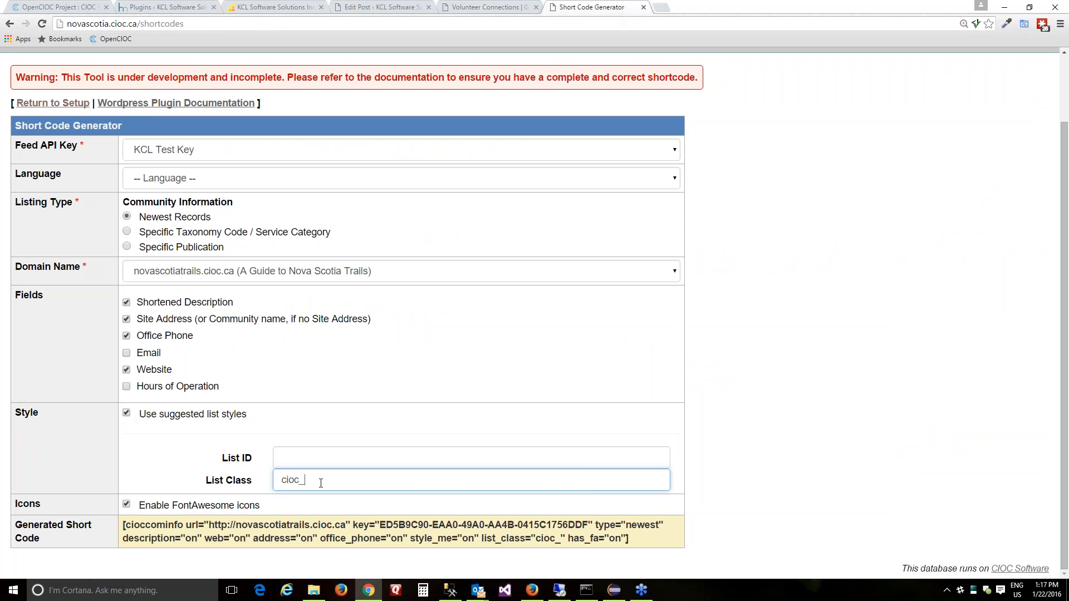
pyautogui.press('BackSpace')
pyautogui.press('BackSpace')
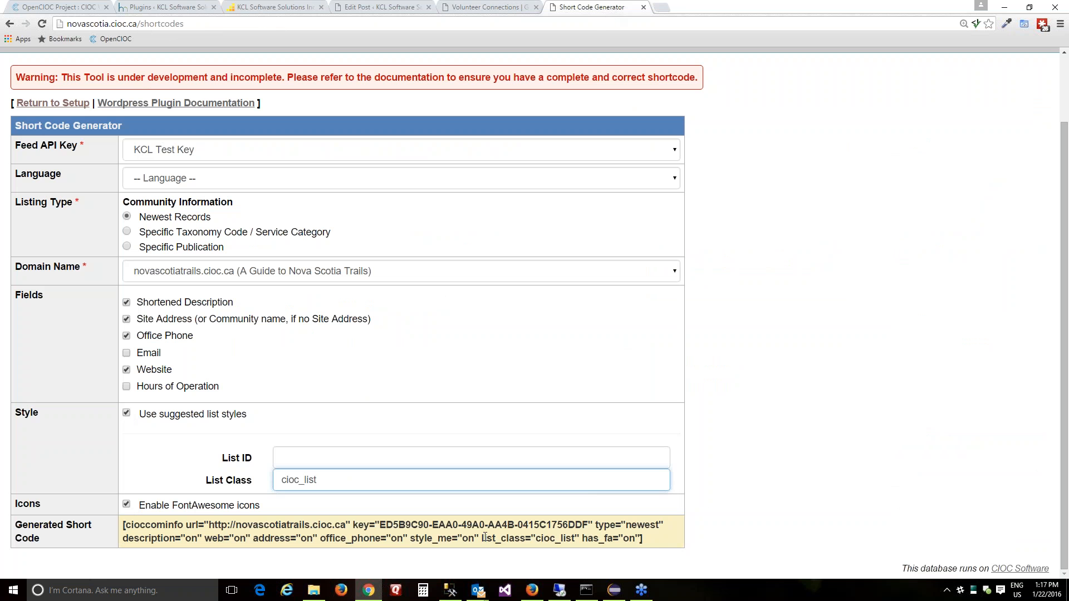
# Copy the short code with the cioc_list class, including its API key, and replace the post's current short code with it.
pyautogui.moveTo(482, 538); pyautogui.dragTo(576, 539)
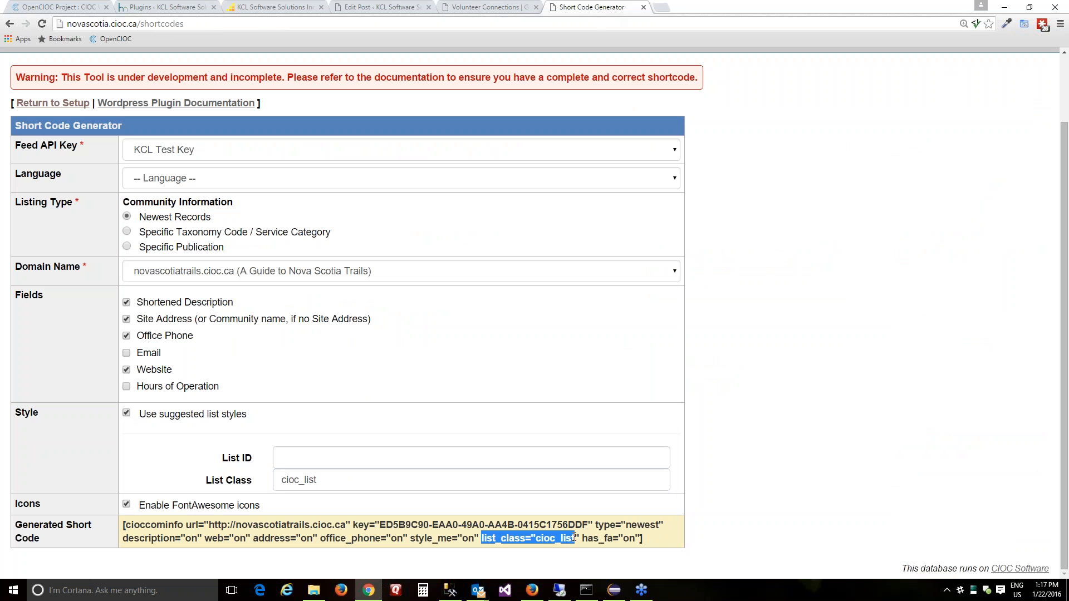
pyautogui.click(661, 538)
pyautogui.moveTo(646, 539); pyautogui.dragTo(123, 529)
pyautogui.hotkey('ctrl', 'c')
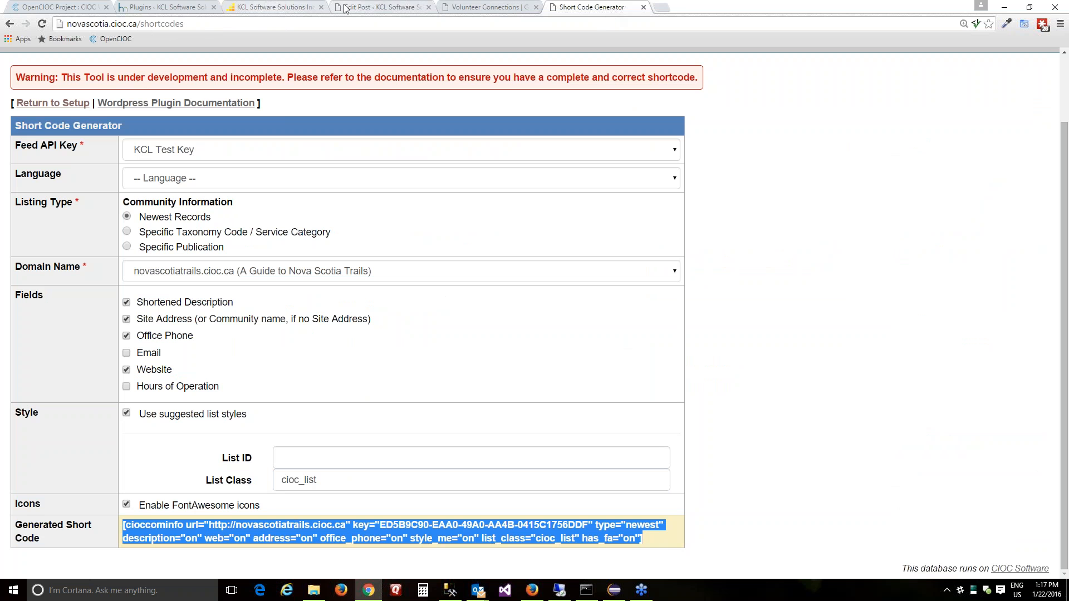
pyautogui.click(376, 8)
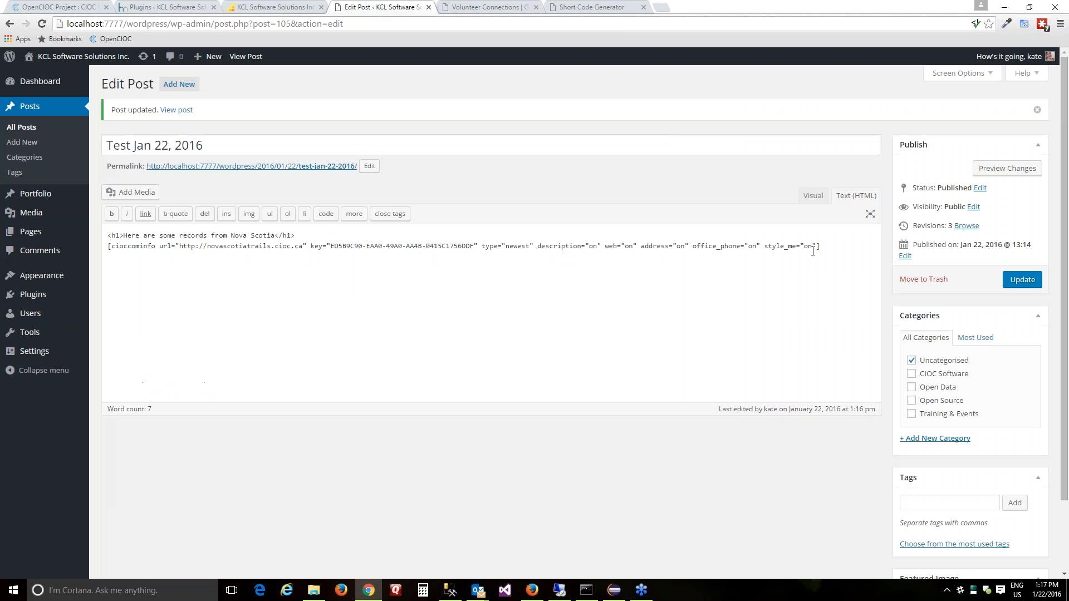
pyautogui.moveTo(846, 247); pyautogui.dragTo(85, 260)
pyautogui.hotkey('ctrl', 'v')
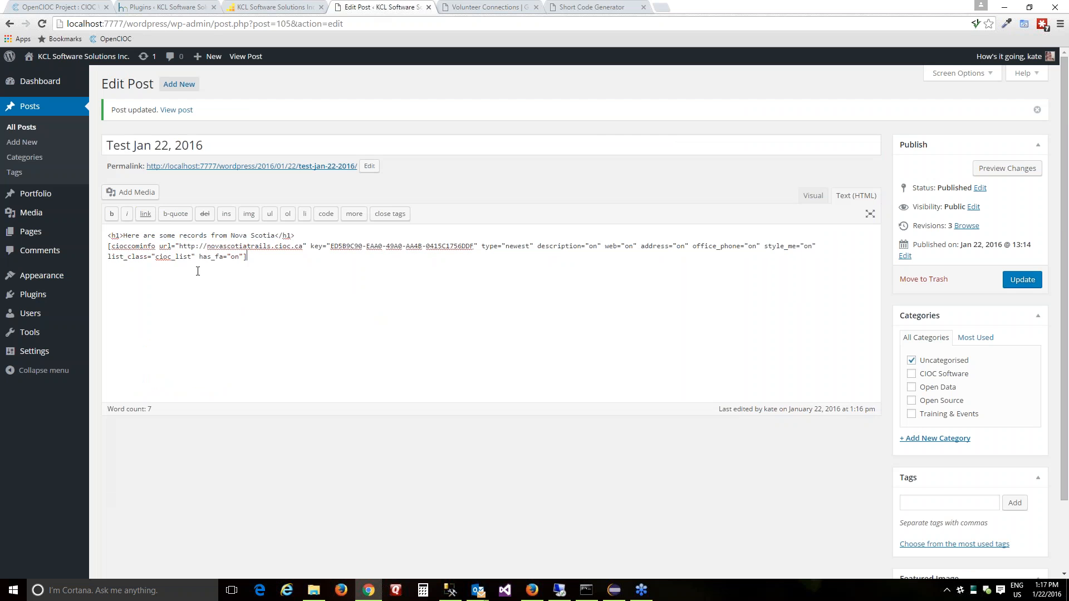
# Insert a <style></style> block above the post's heading, with a blank line between its opening and closing tags.
pyautogui.press('Return')
pyautogui.press('Return')
pyautogui.press('Up')
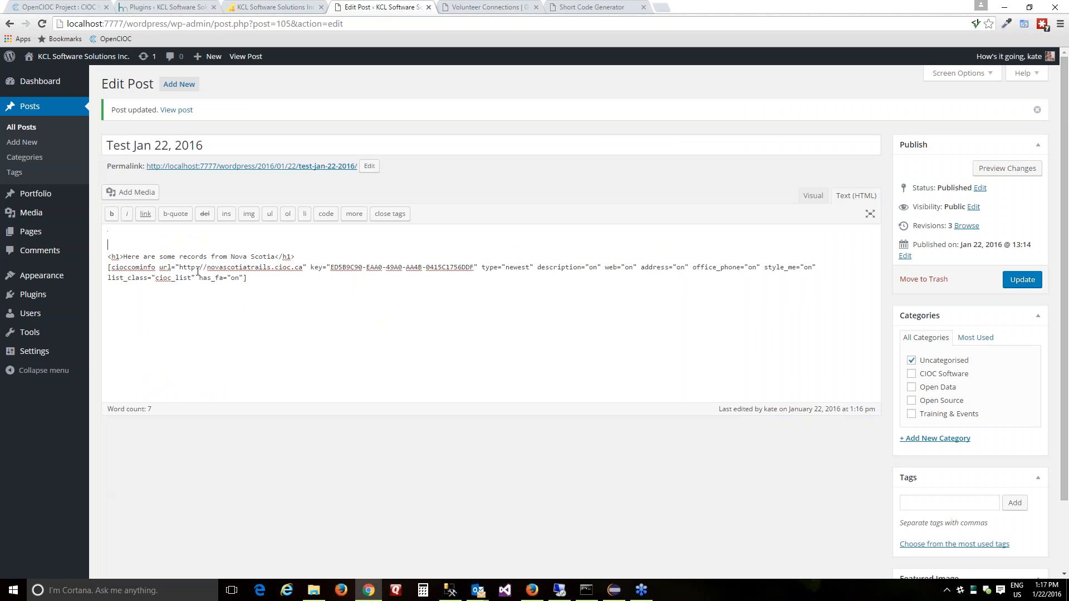
pyautogui.write('<style>')
pyautogui.press('Return')
pyautogui.write('</')
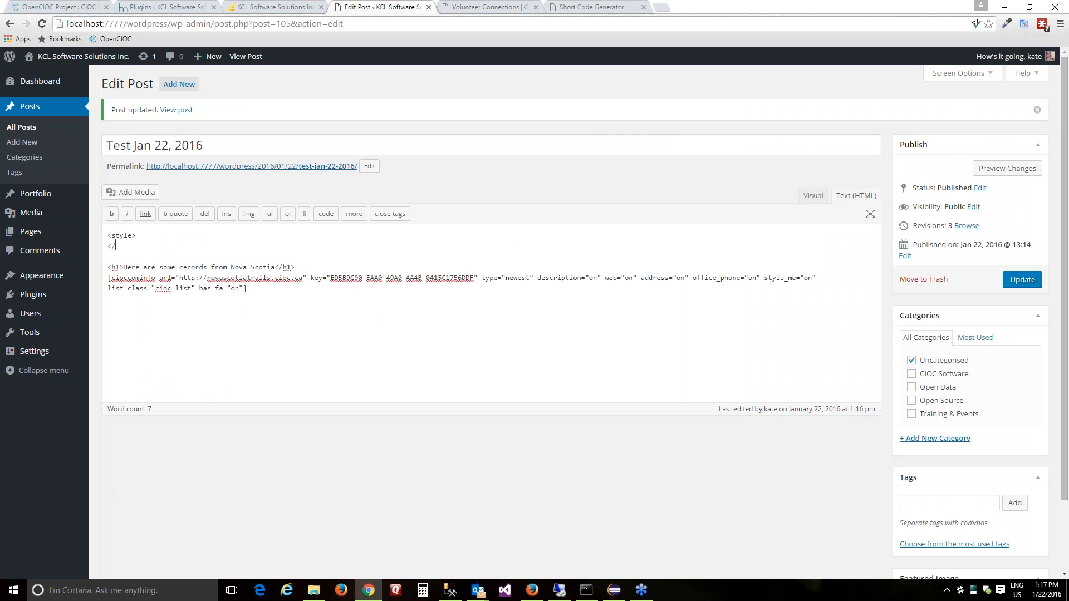
pyautogui.write('style>')
pyautogui.press('Up')
pyautogui.press('Return')
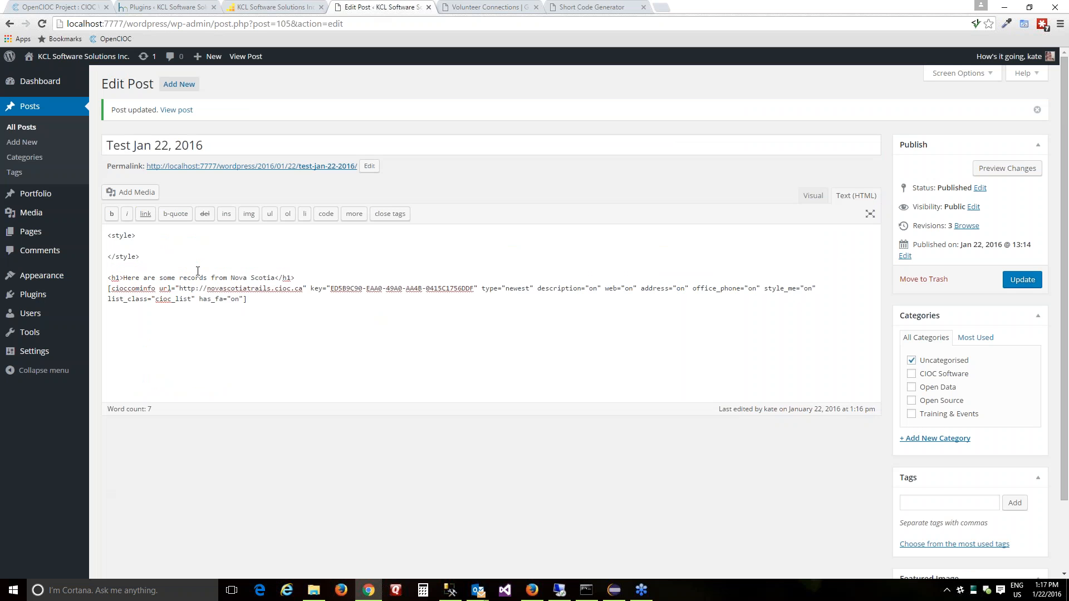
# Add the rule ".cioc_list a { color: blue; }" inside the post's style block, update the post and reload its page on the site.
pyautogui.write('.cioc ')
pyautogui.write("list a { color: blue'")
pyautogui.press('BackSpace')
pyautogui.write(';')
pyautogui.click(1021, 281)
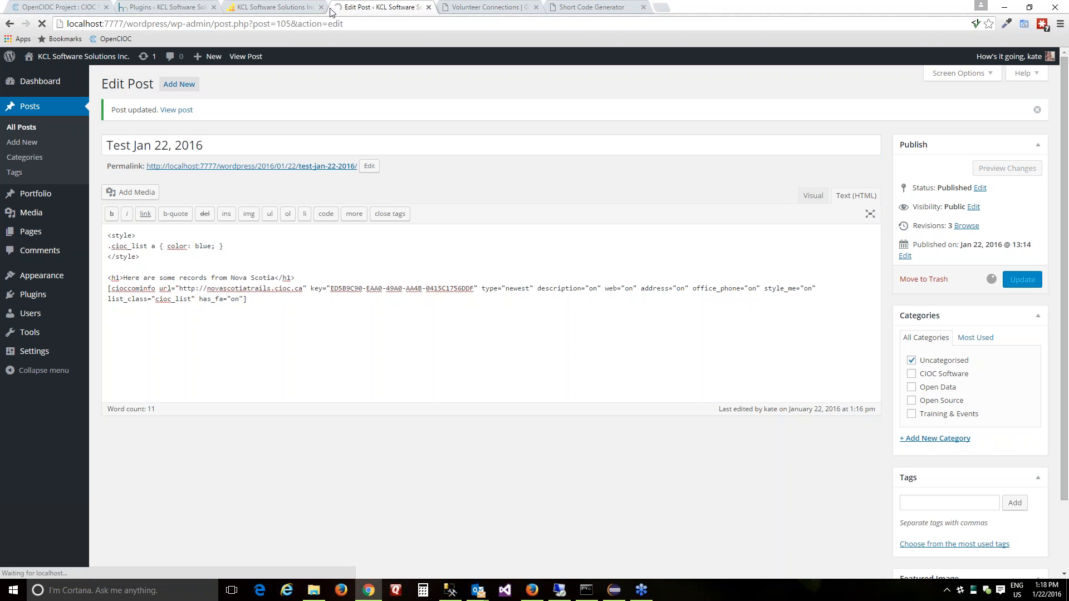
pyautogui.click(284, 8)
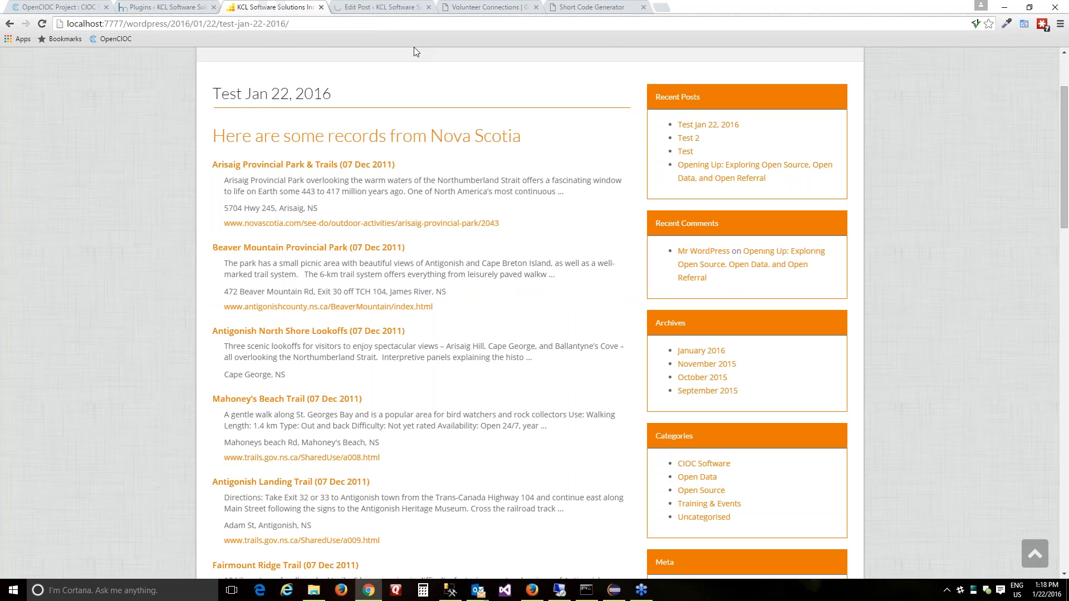
pyautogui.click(41, 25)
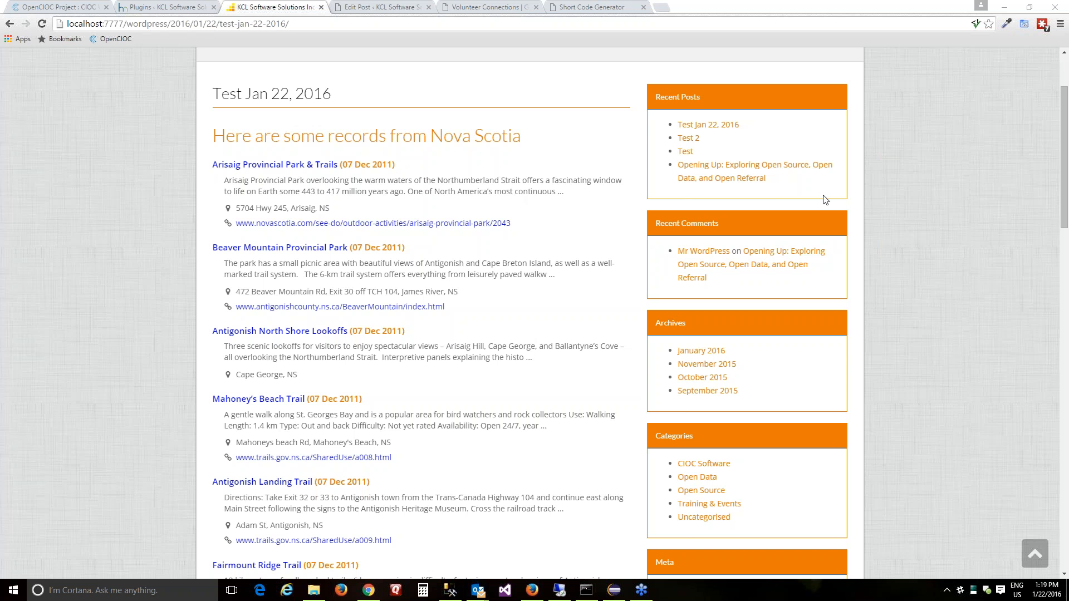
# In the Short Code Generator, set the listing type to Specific Publication and examine the Code and Community fields it offers.
pyautogui.click(600, 7)
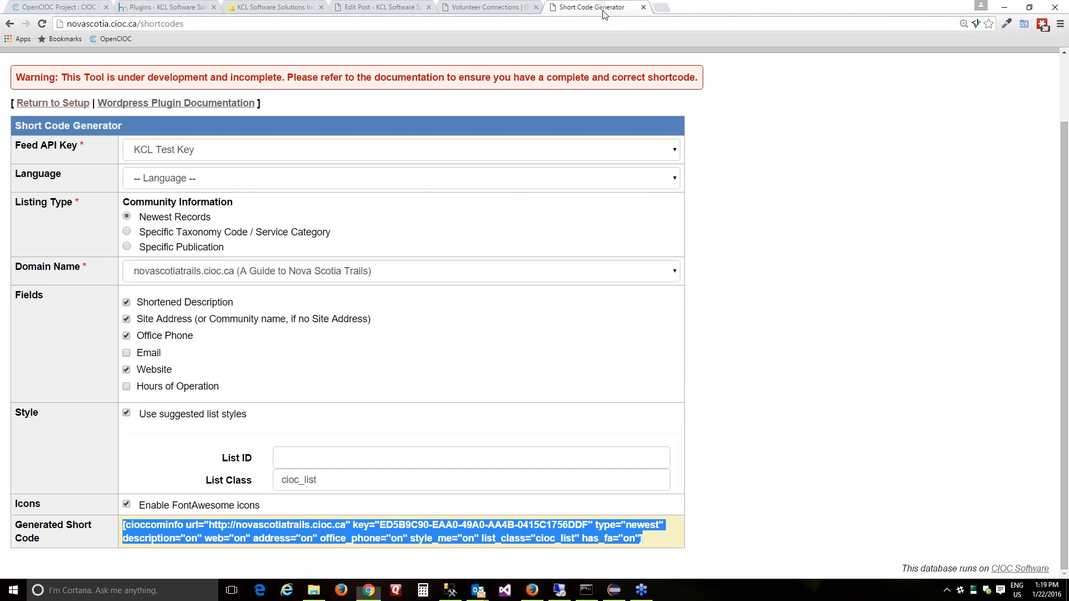
pyautogui.click(1018, 197)
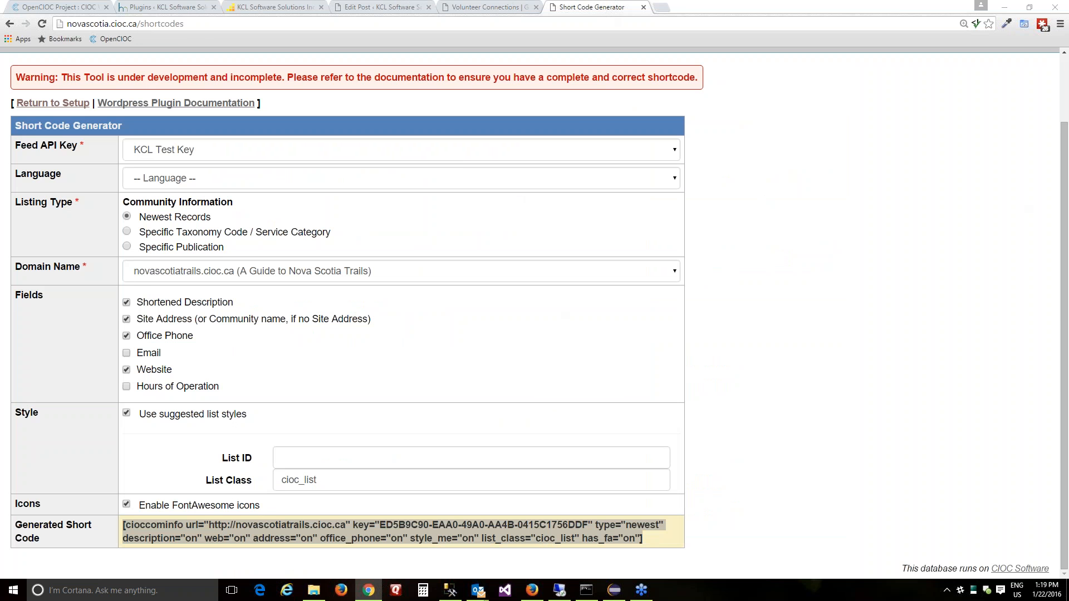
pyautogui.click(130, 248)
pyautogui.scroll(-1, 538, 266)
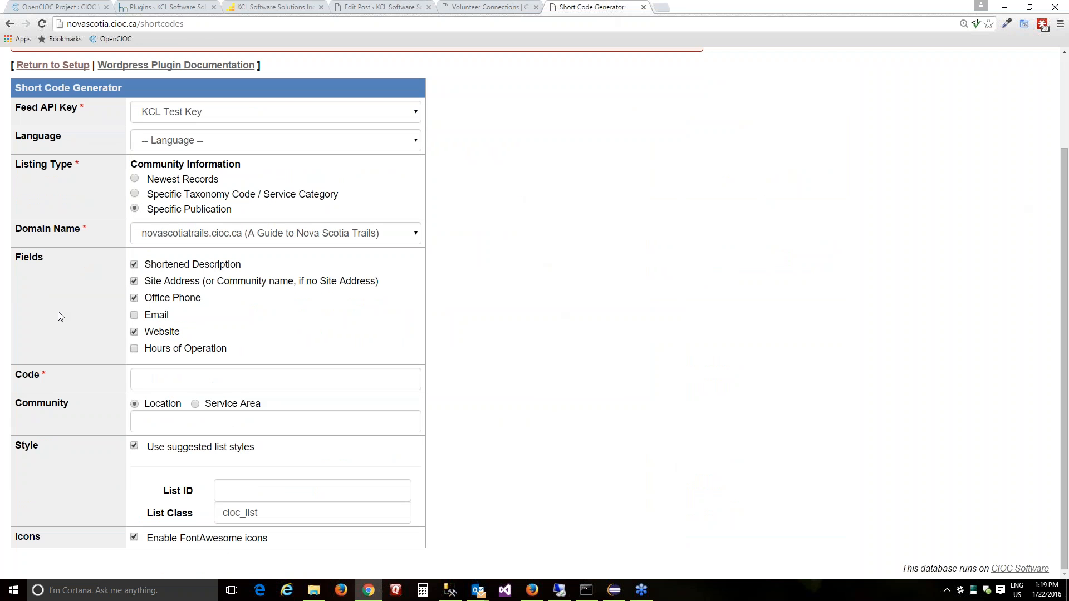
pyautogui.click(184, 379)
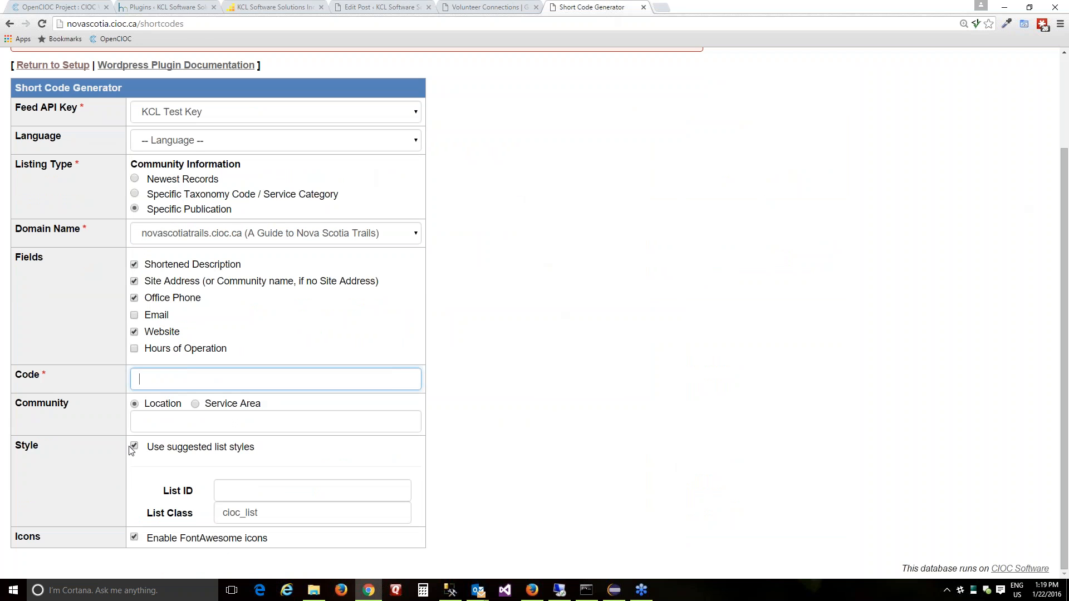
pyautogui.click(139, 421)
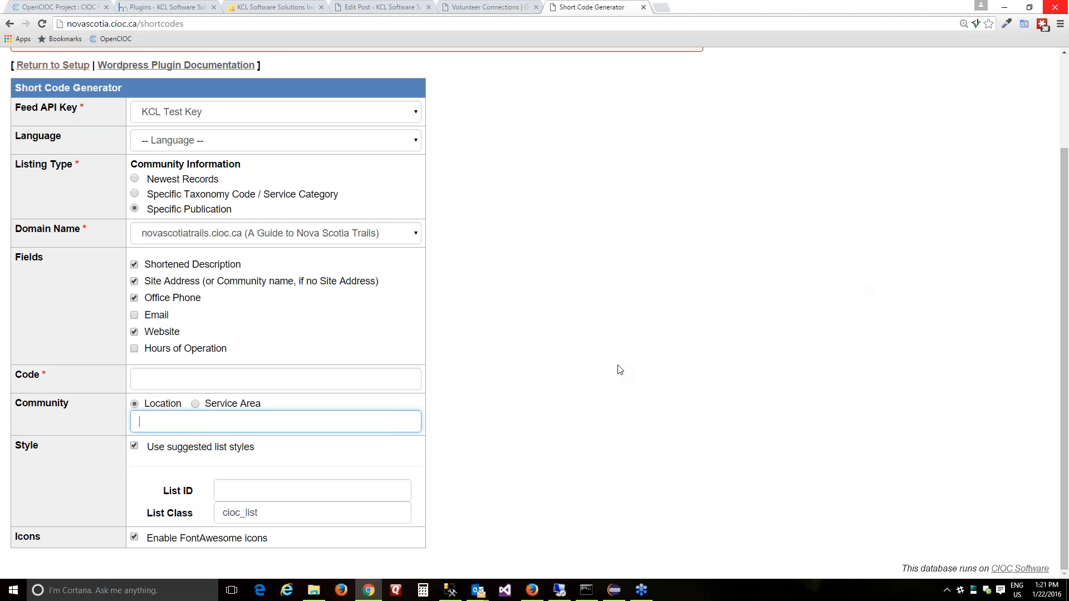
pyautogui.click(1063, 32)
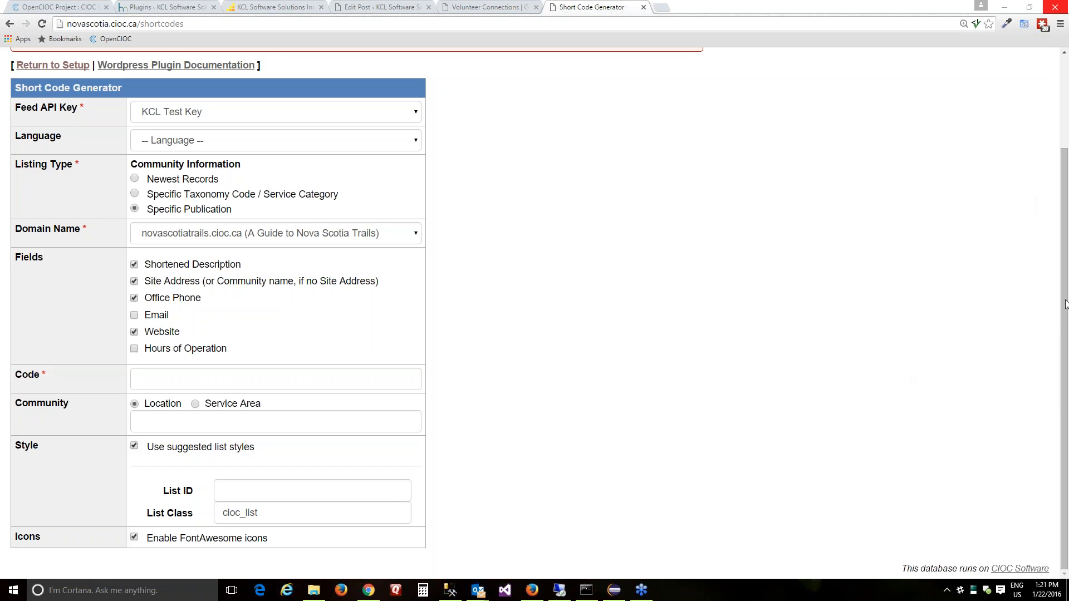
pyautogui.click(675, 309)
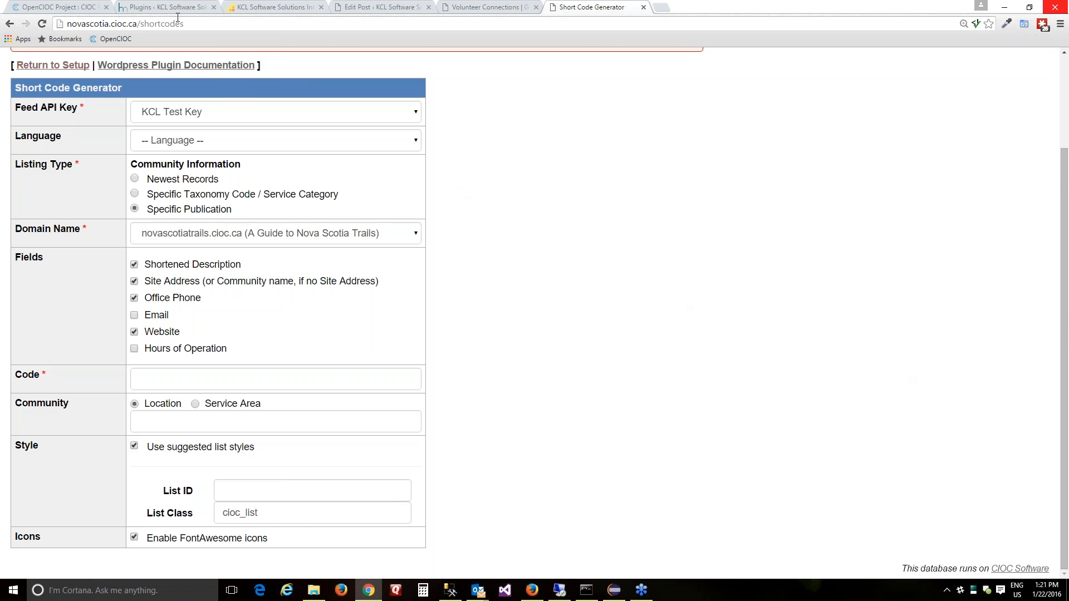
# On the kclsoftware.com WordPress site, open the form for adding a new plugin by uploading a .zip file.
pyautogui.click(350, 14)
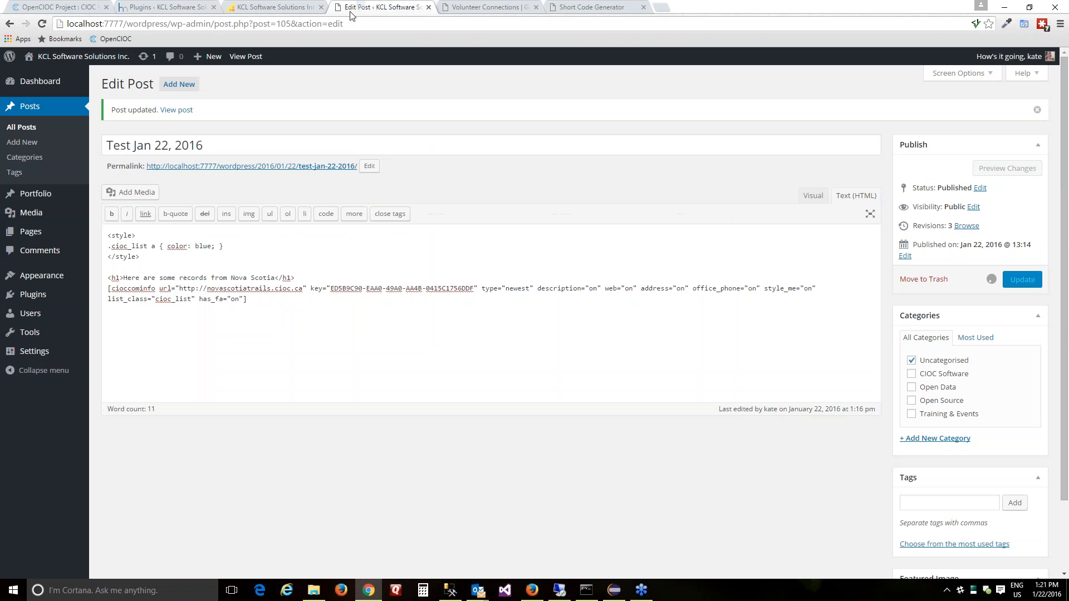
pyautogui.click(273, 8)
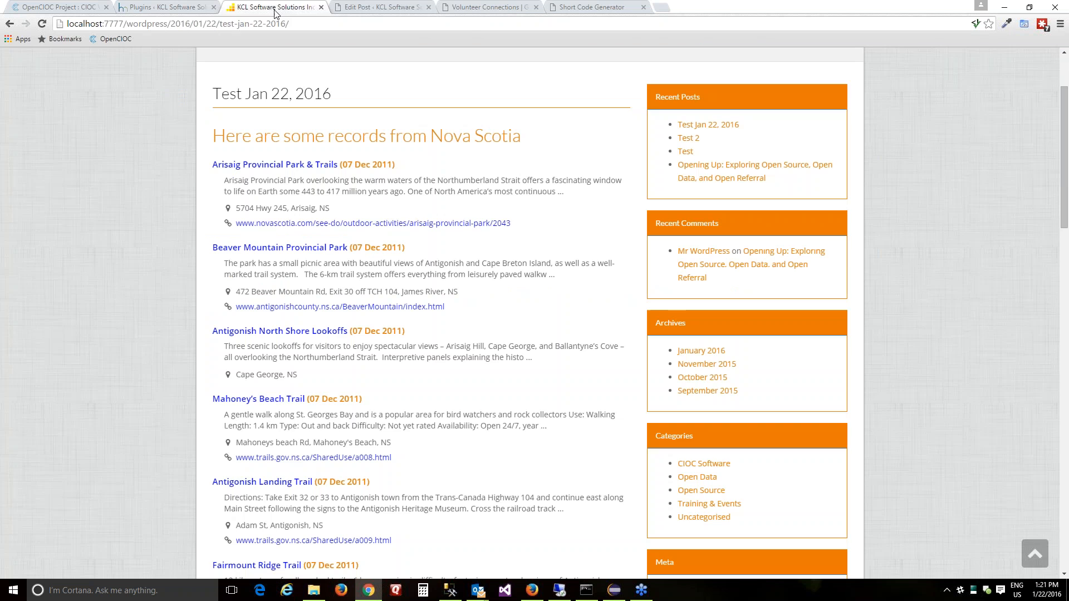
pyautogui.click(165, 10)
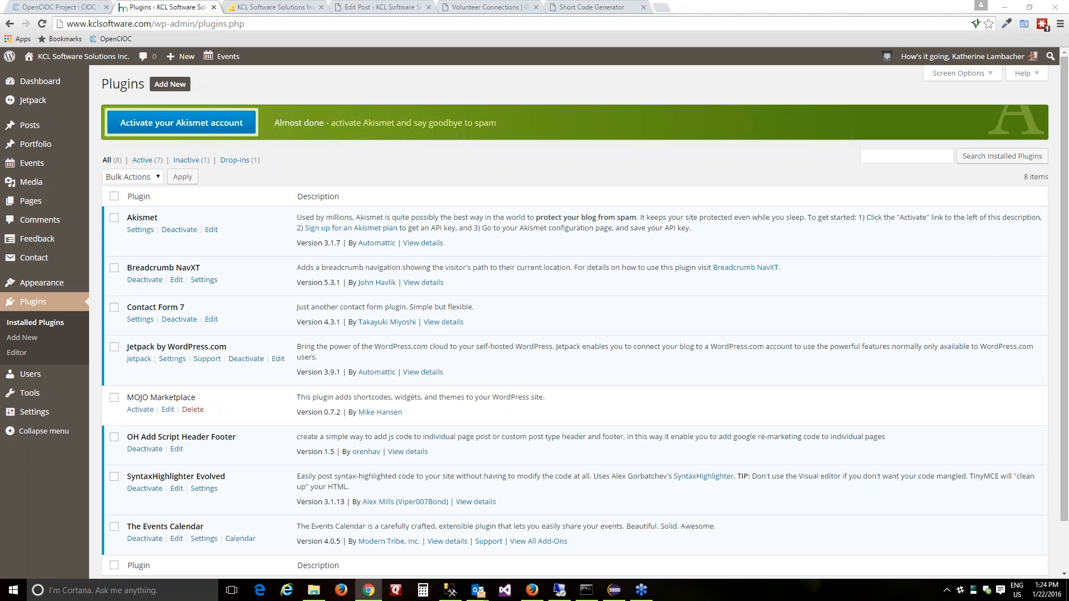
pyautogui.click(170, 84)
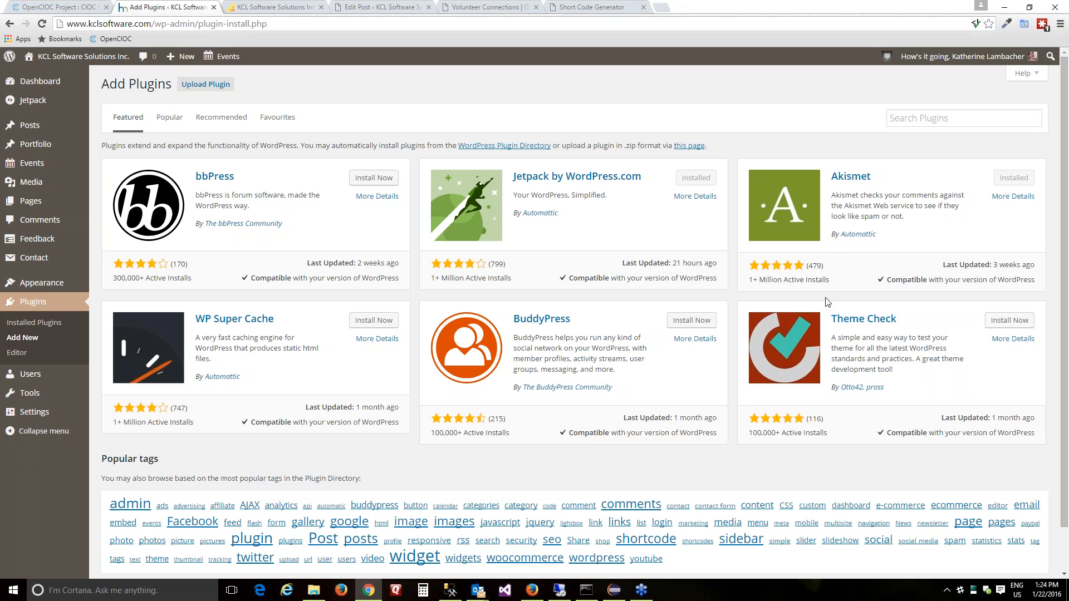
pyautogui.click(921, 119)
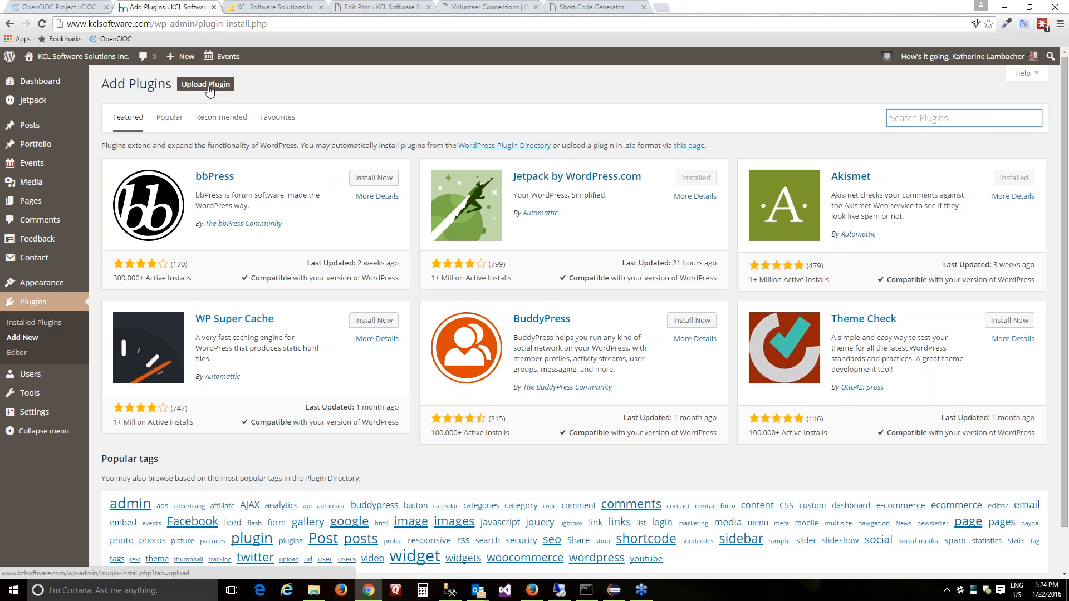
pyautogui.click(190, 89)
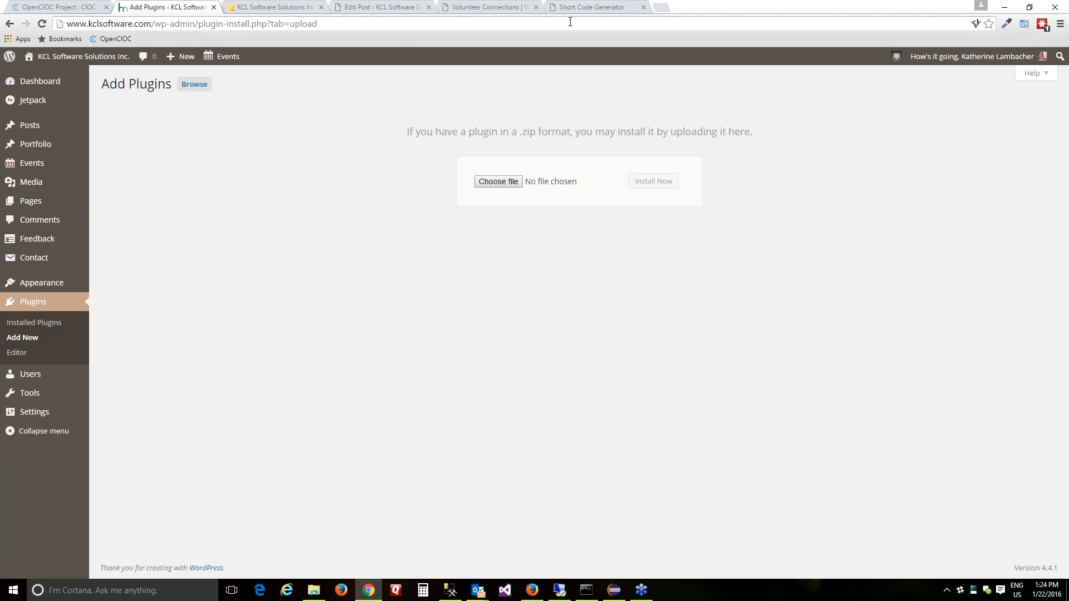
# Open the Community Information Feed Plug-in reference on opencioc.org and examine the plug-in versions and installation instructions.
pyautogui.click(584, 7)
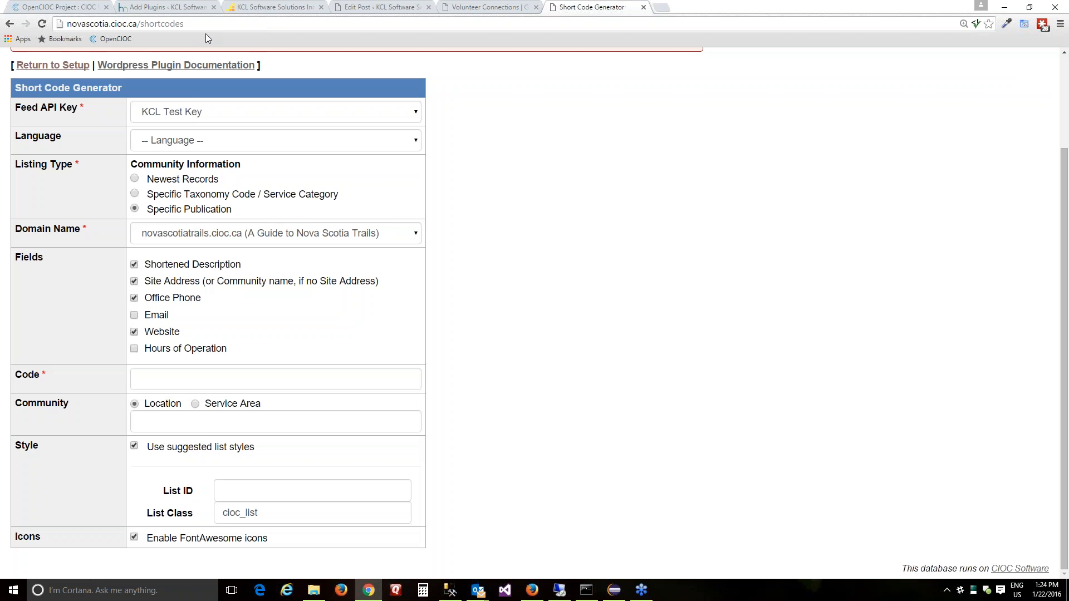
pyautogui.click(59, 7)
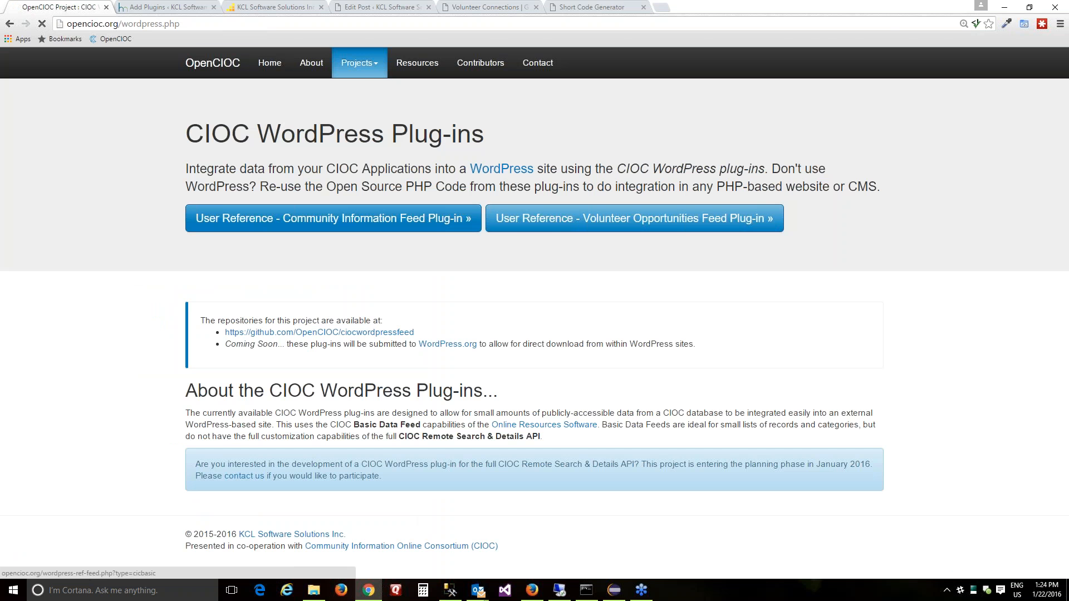
pyautogui.scroll(-8, 568, 323)
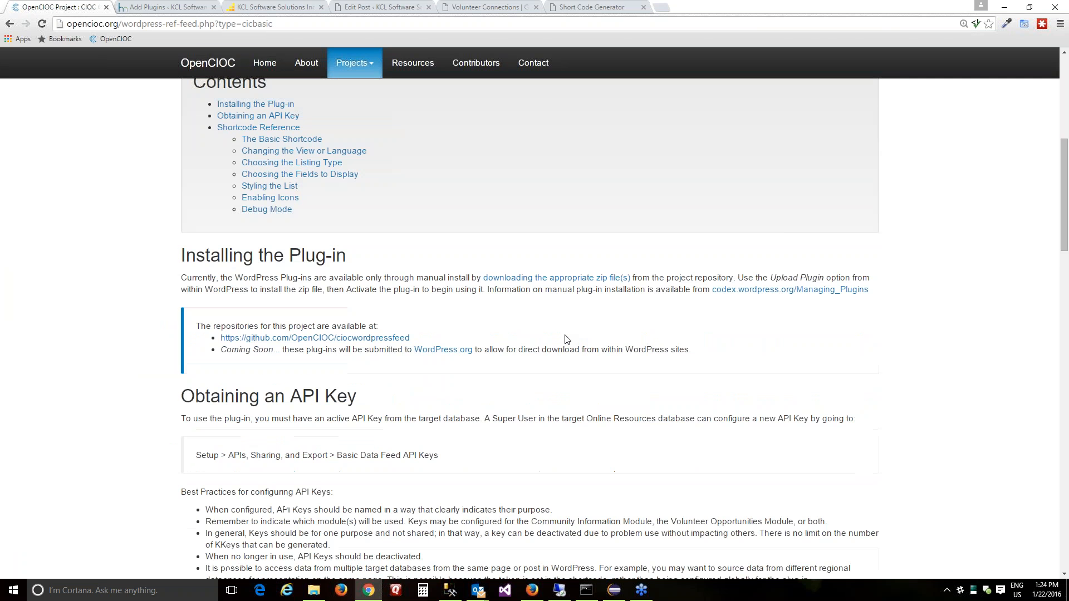
pyautogui.scroll(-1, 269, 293)
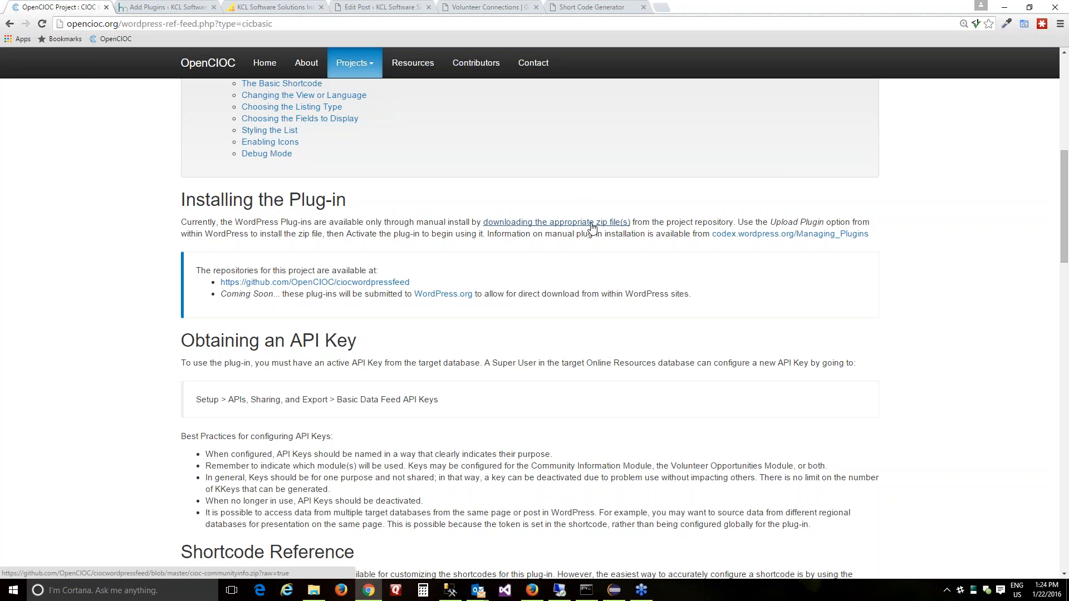
pyautogui.scroll(7, 377, 232)
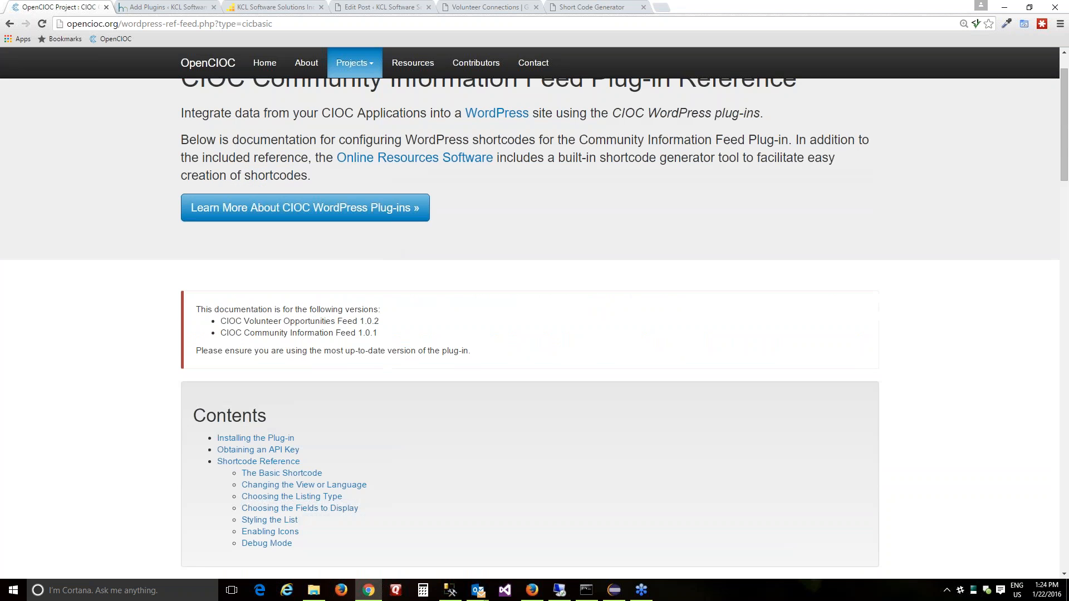
pyautogui.scroll(-6, 584, 323)
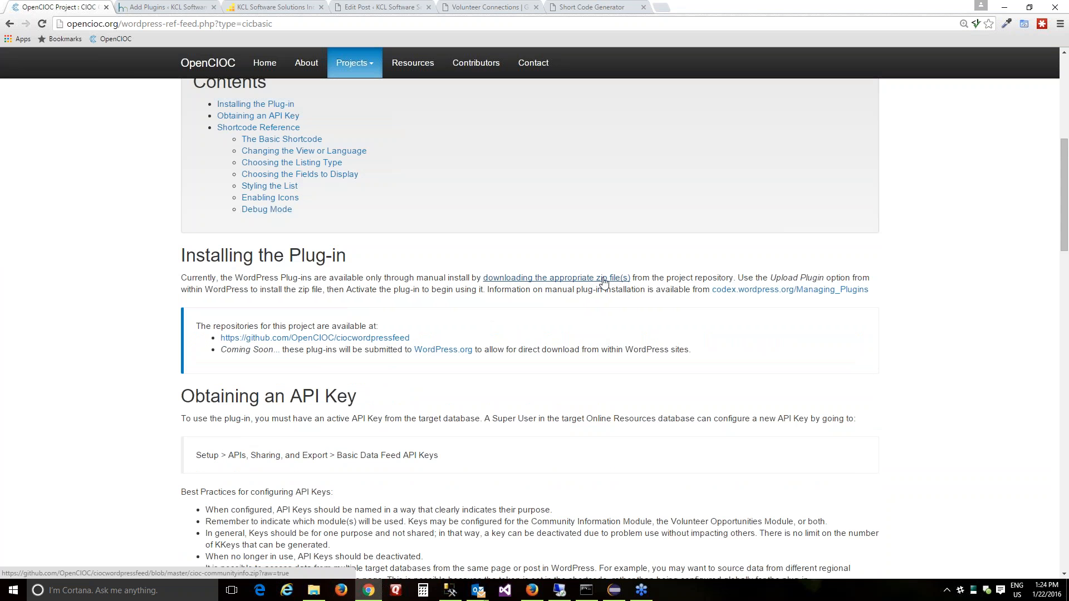
# Return to the plugin upload form on the kclsoftware.com WordPress site.
pyautogui.click(385, 8)
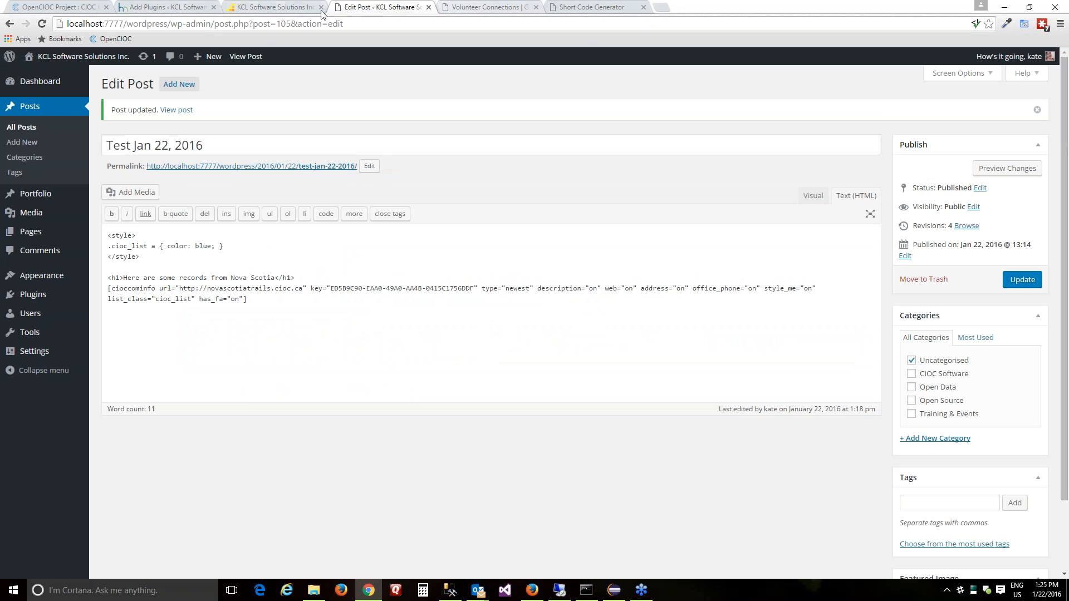
pyautogui.click(255, 10)
pyautogui.click(172, 8)
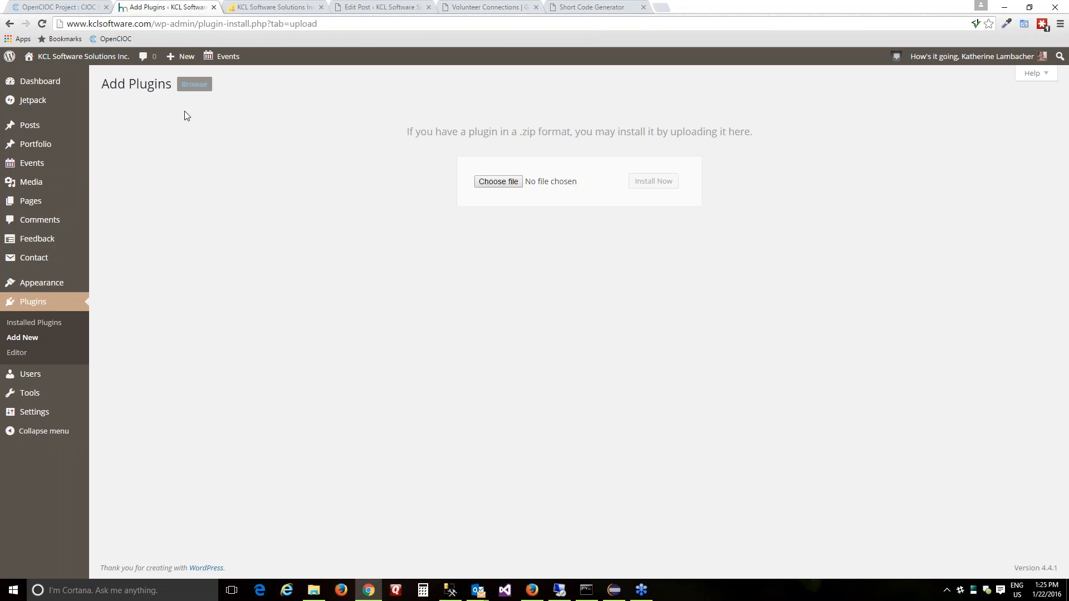
pyautogui.click(194, 84)
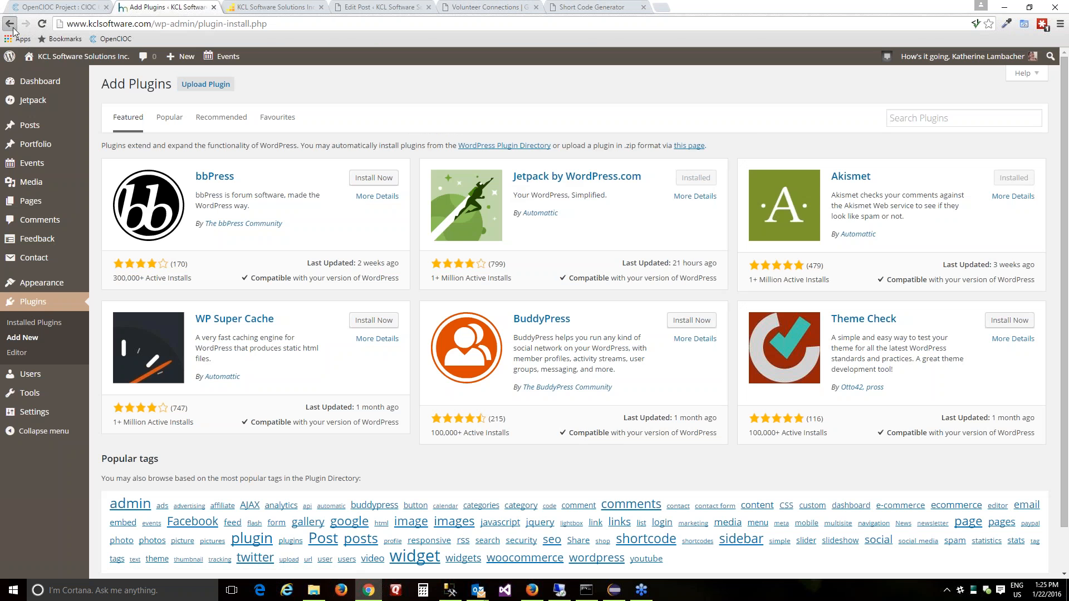
pyautogui.click(10, 24)
# Start choosing the plugin file to upload and expand the OS (C:) drive down to the folders in inetpub\wwwroot.
pyautogui.click(499, 183)
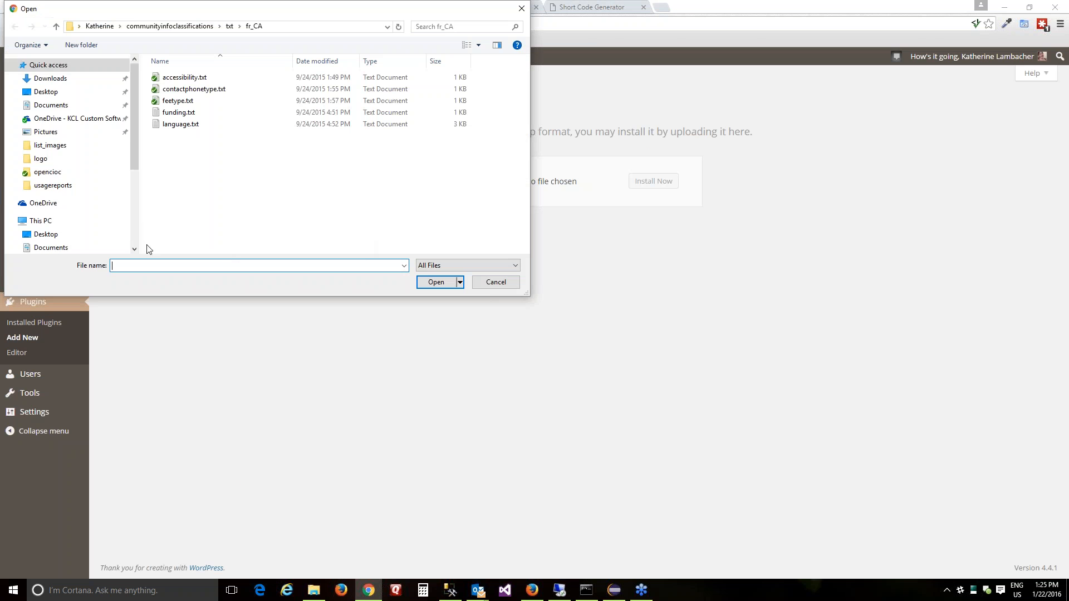
pyautogui.scroll(-3, 136, 199)
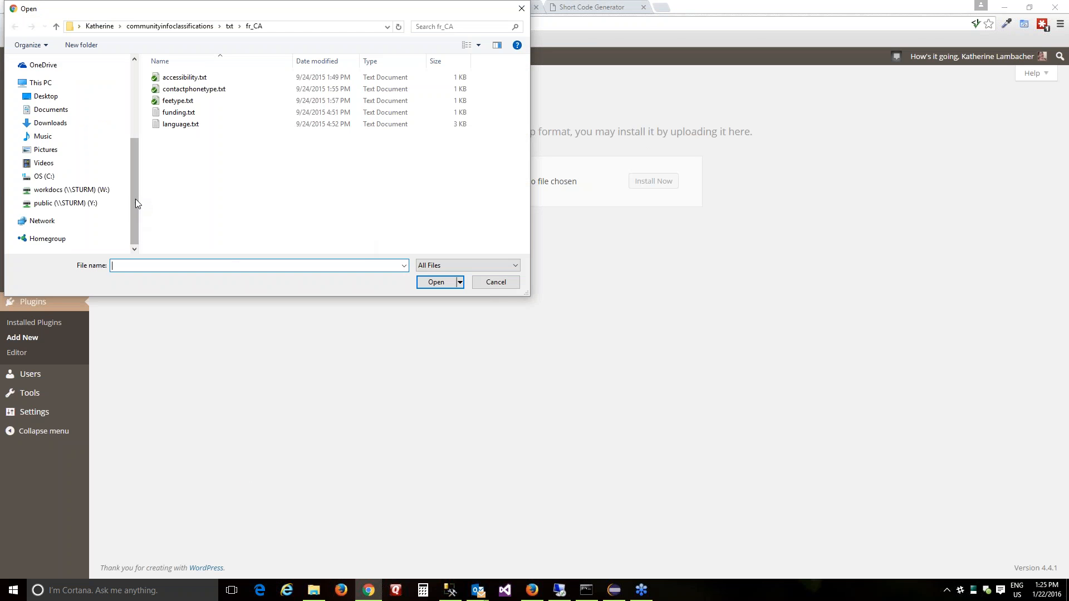
pyautogui.click(16, 177)
pyautogui.scroll(-1, 108, 170)
pyautogui.click(20, 167)
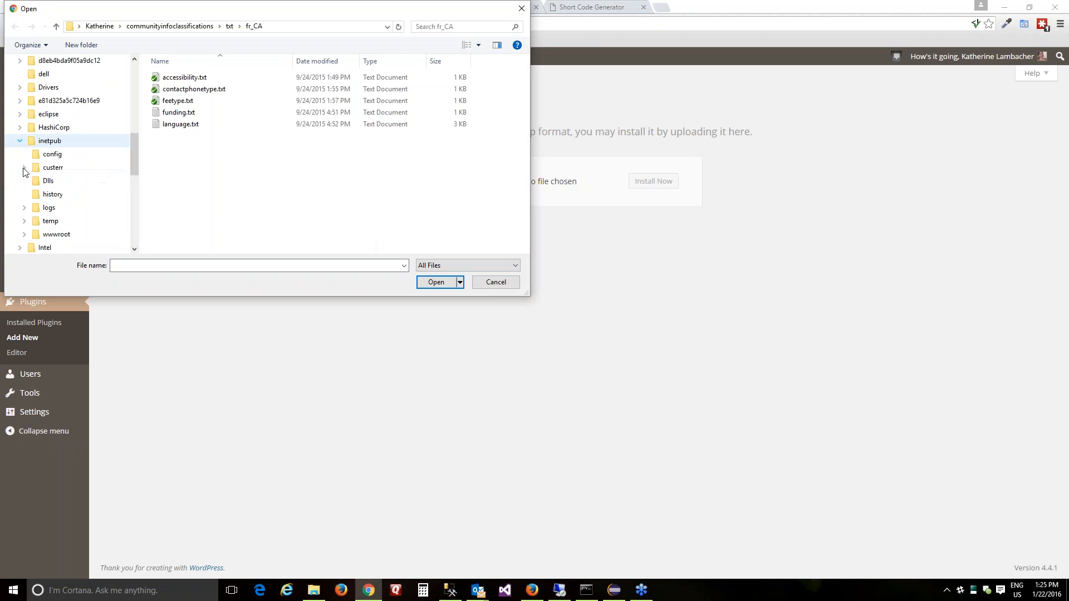
pyautogui.scroll(-5, 117, 160)
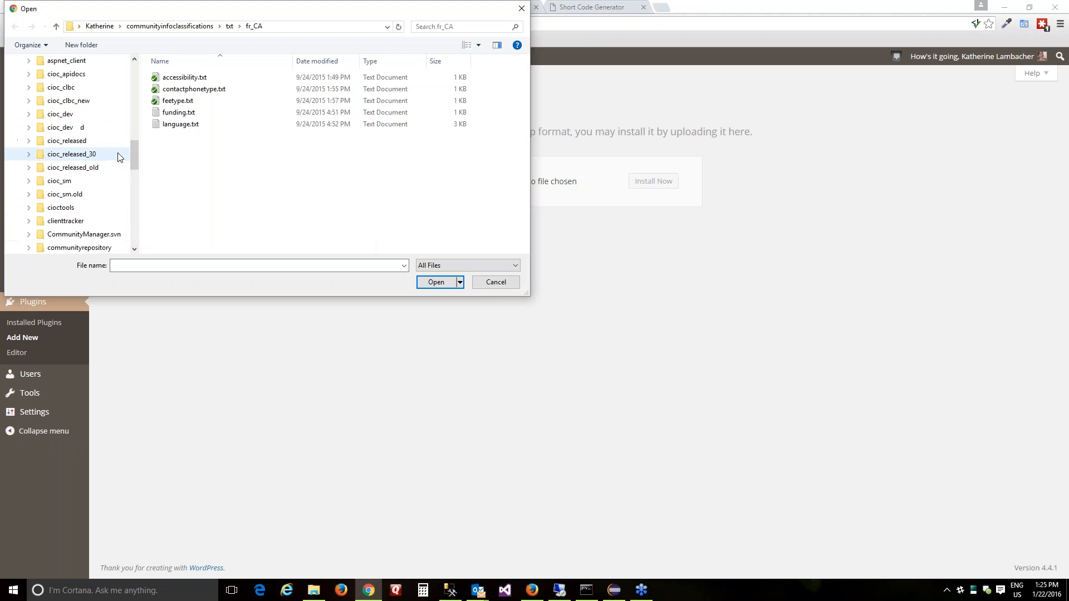
pyautogui.scroll(-2, 113, 169)
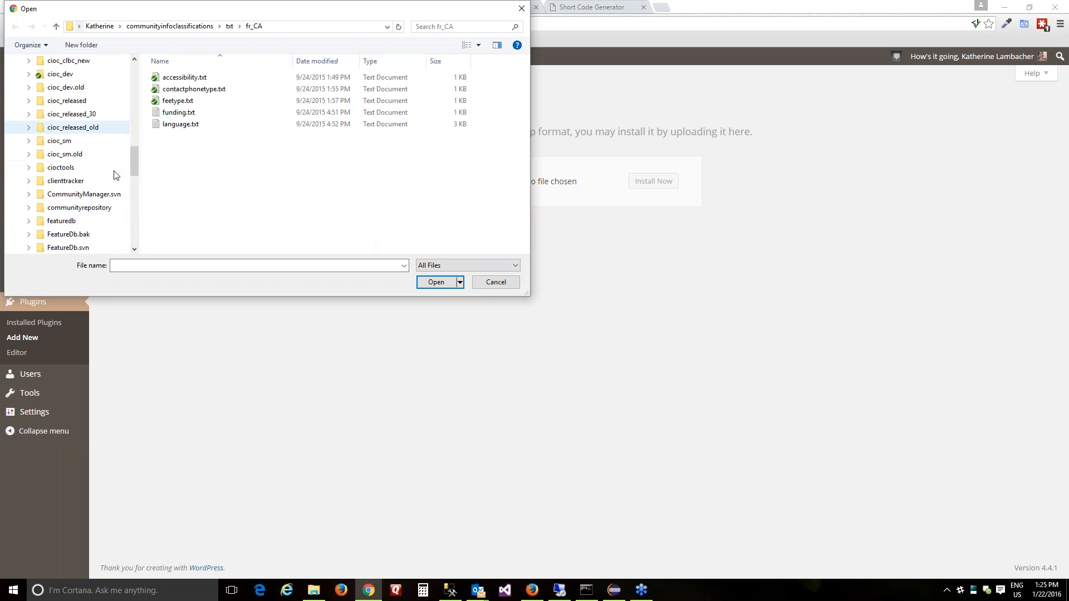
pyautogui.scroll(2, 71, 174)
pyautogui.scroll(-2, 123, 179)
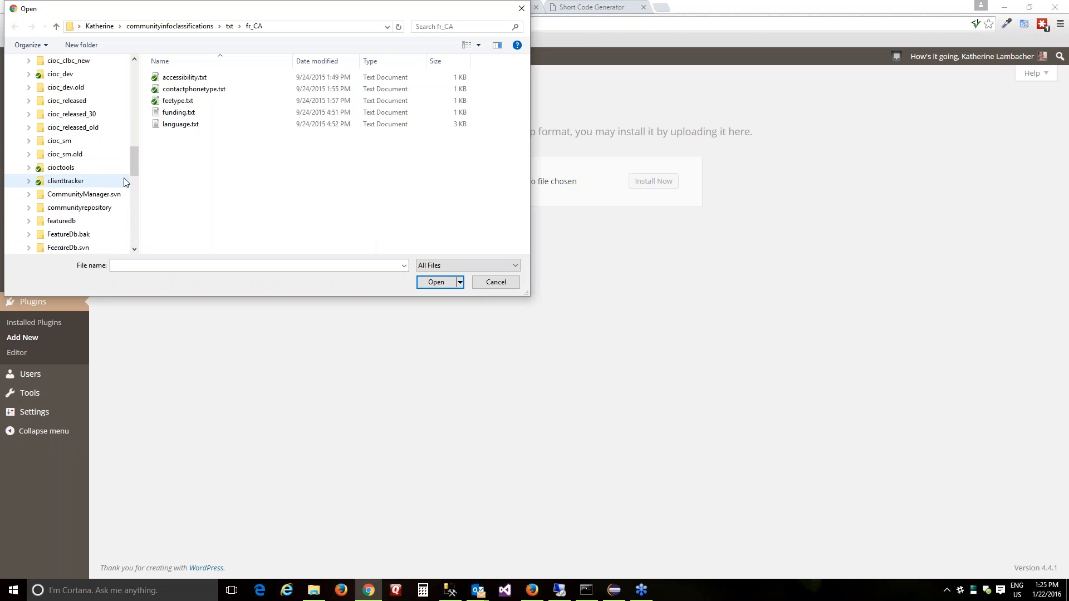
pyautogui.scroll(-2, 110, 182)
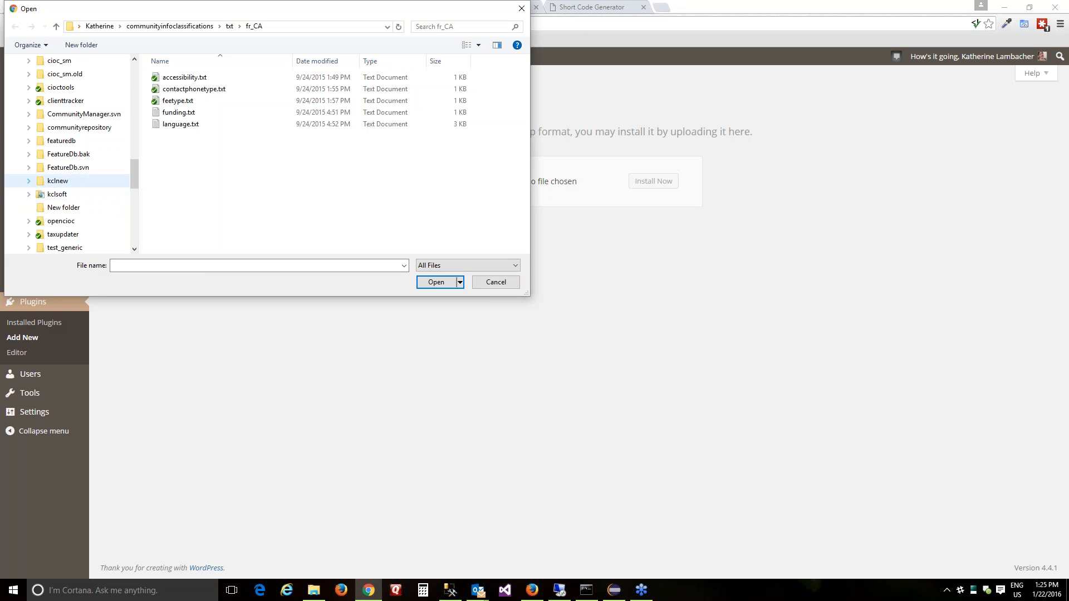
# Open the kclnew\wordpress\wp-content\plugins folder to list the CIOC plugin zip files.
pyautogui.click(29, 181)
pyautogui.click(33, 195)
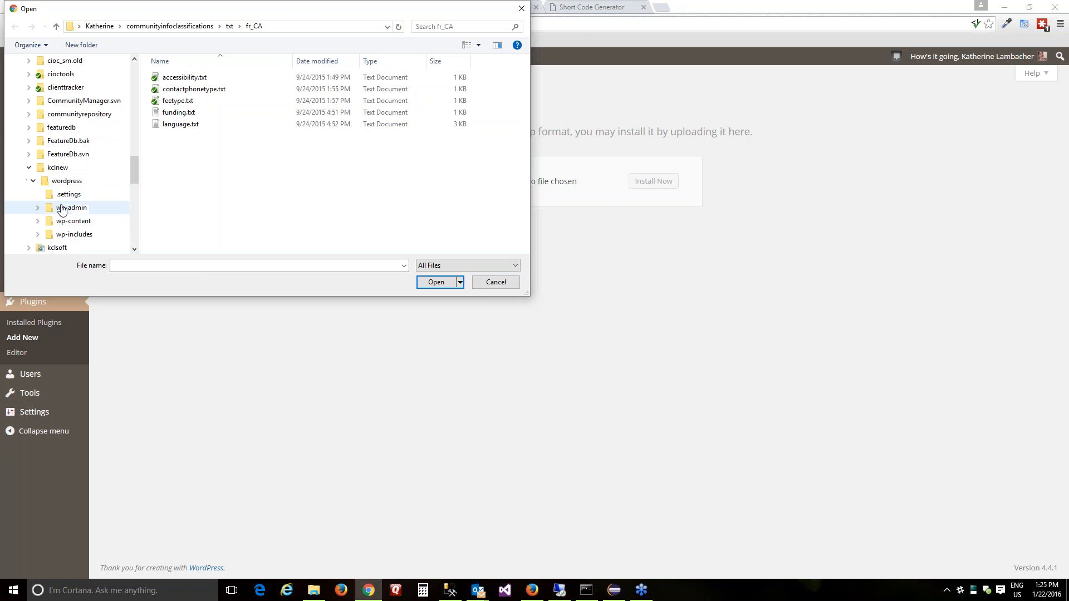
pyautogui.click(38, 221)
pyautogui.click(42, 195)
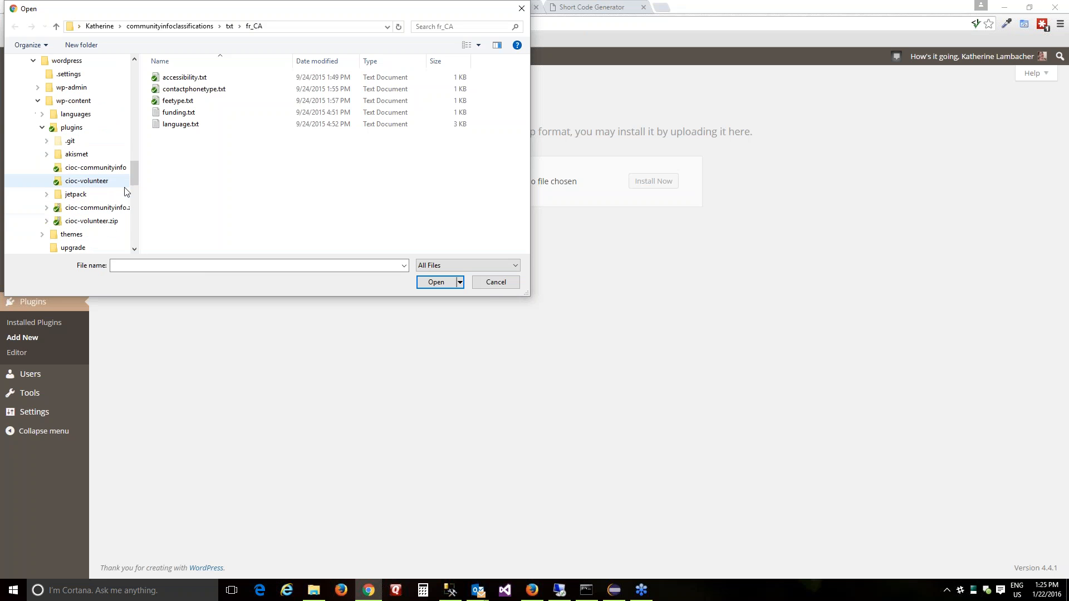
pyautogui.click(72, 127)
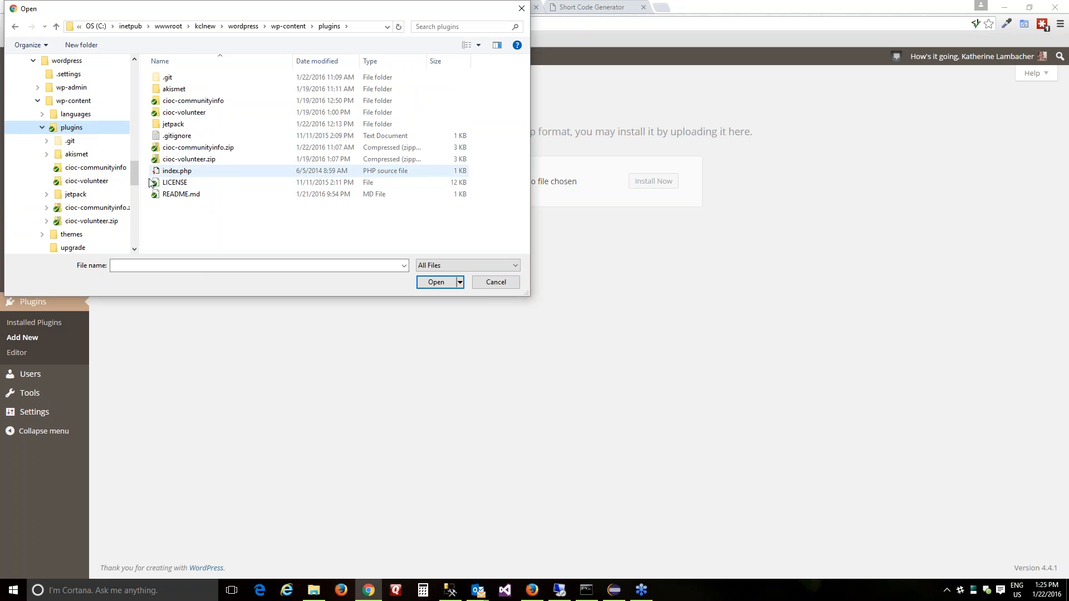
# Upload cioc-communityinfo.zip as a plugin, install and activate it, and review the installed plugins list.
pyautogui.click(219, 149)
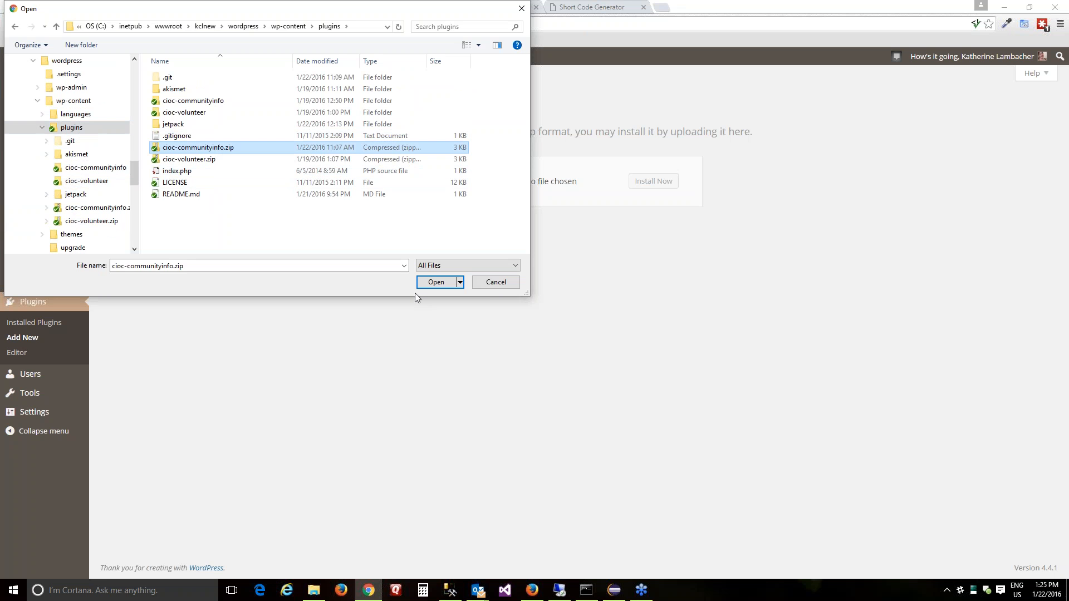
pyautogui.click(436, 282)
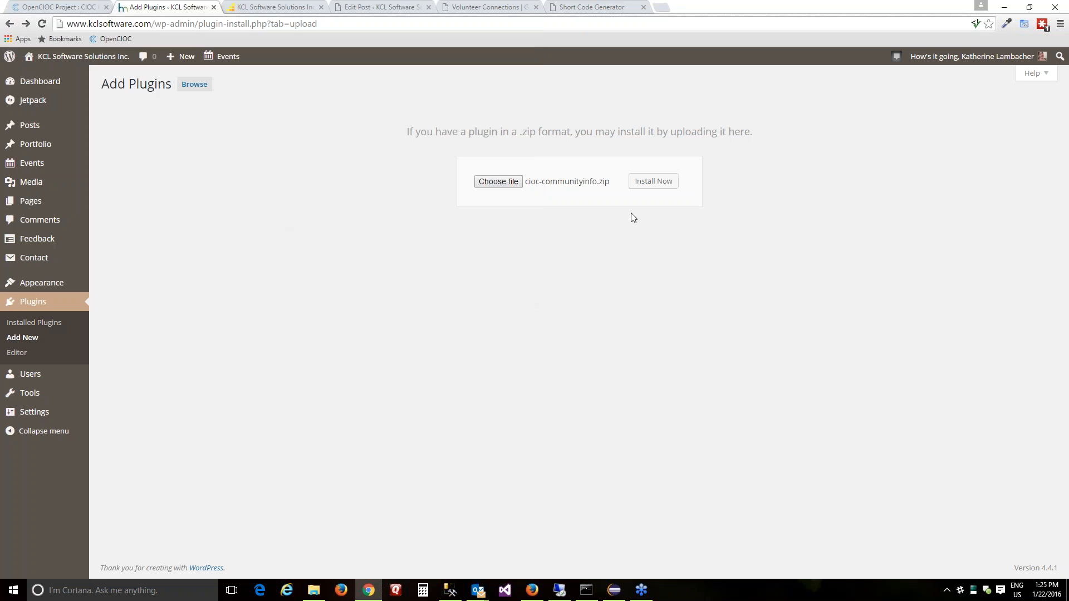
pyautogui.click(666, 183)
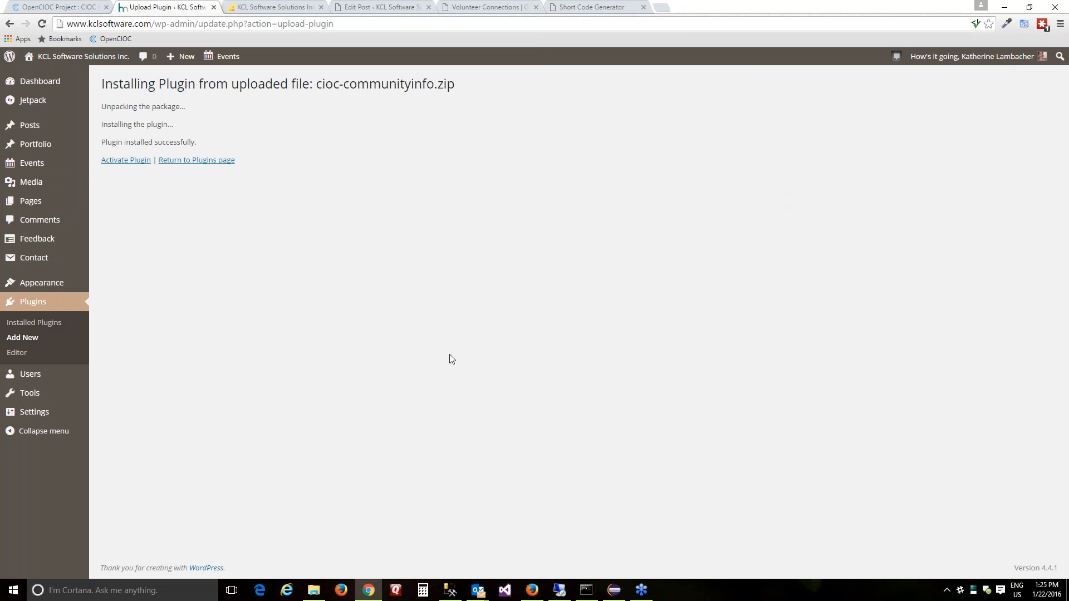
pyautogui.click(124, 163)
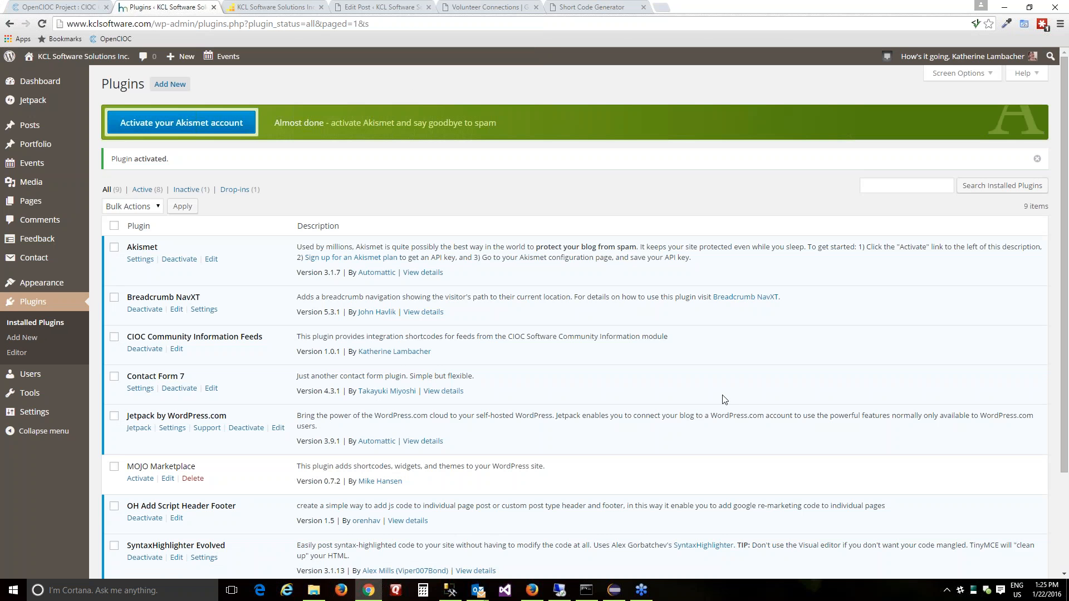
pyautogui.scroll(-1, 718, 397)
pyautogui.scroll(-1, 705, 389)
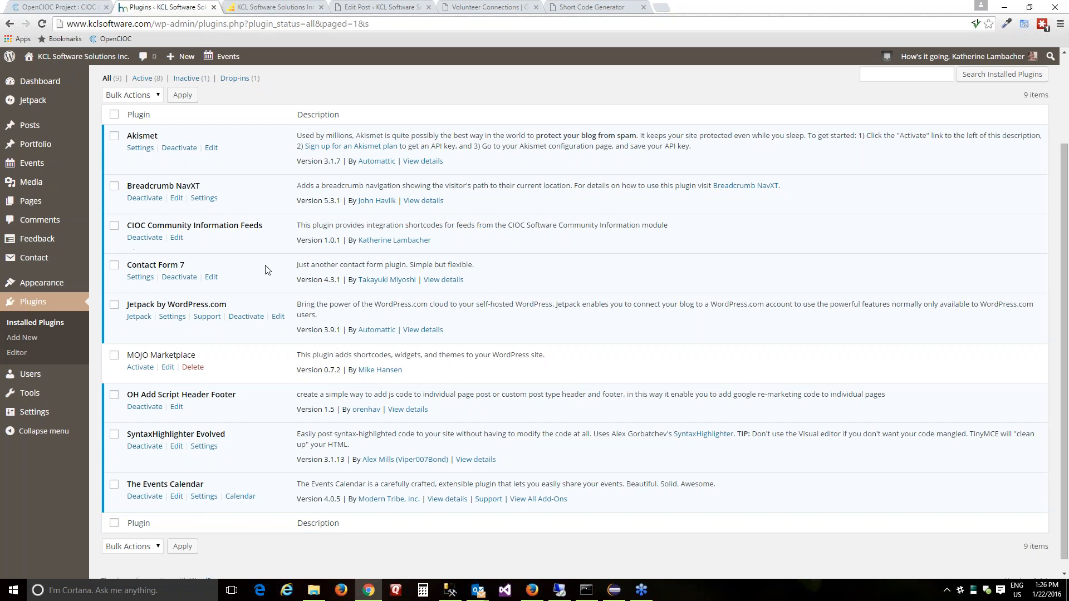
pyautogui.scroll(2, 282, 281)
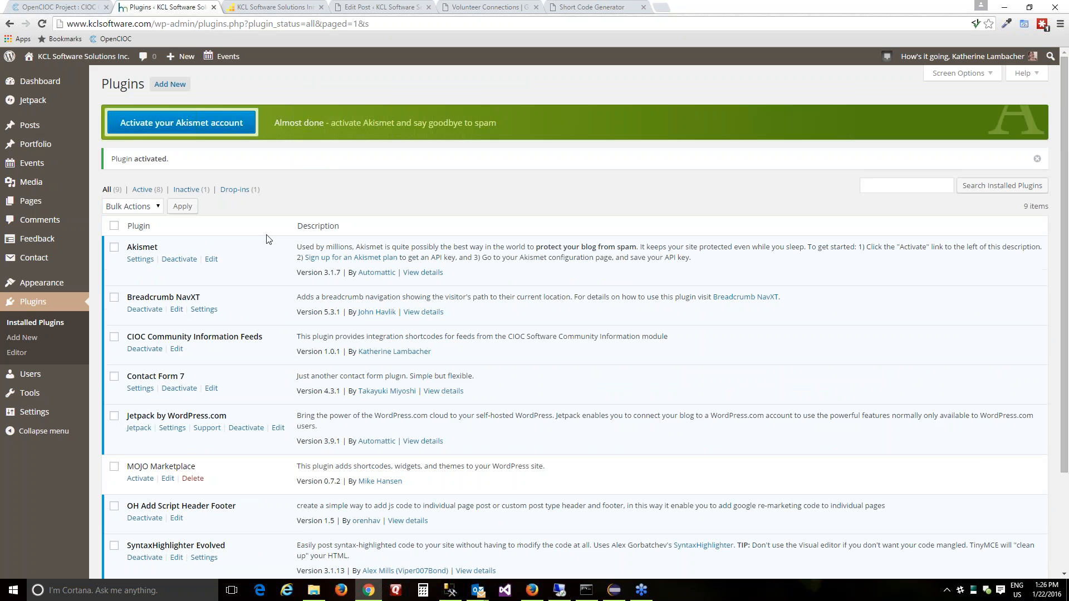
pyautogui.scroll(-1, 517, 317)
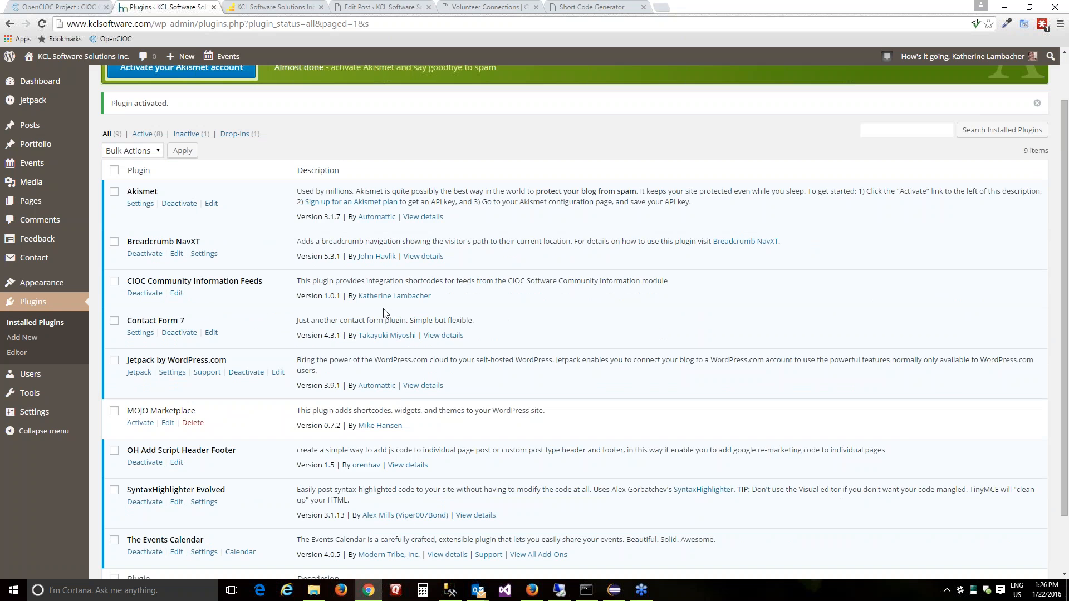
# Return to editing the Test Jan 22, 2016 post and examine its complete cioccominfo short code.
pyautogui.click(384, 8)
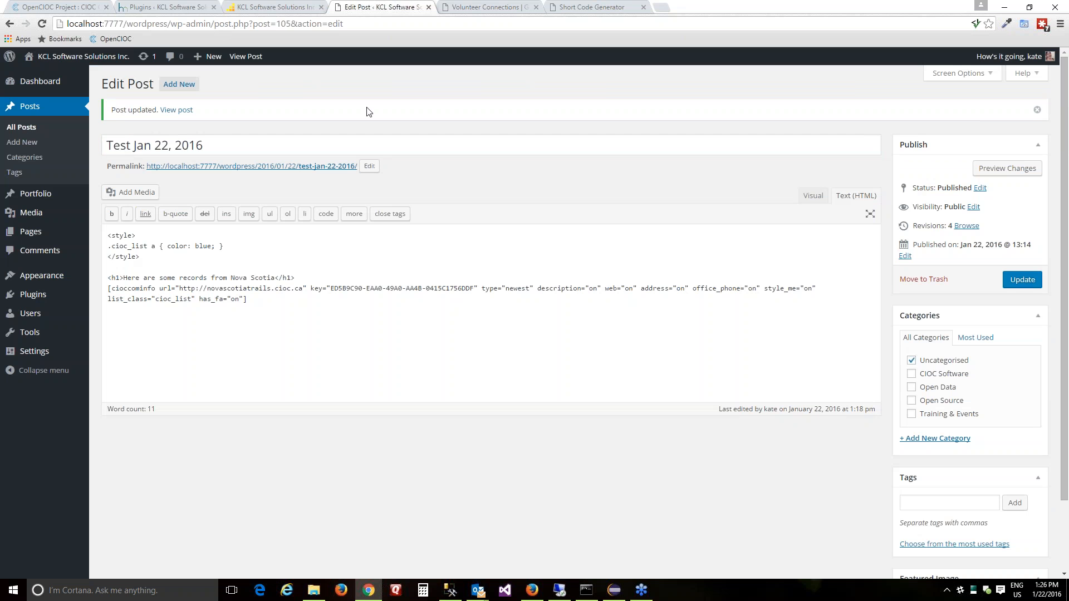
pyautogui.moveTo(292, 301); pyautogui.dragTo(101, 291)
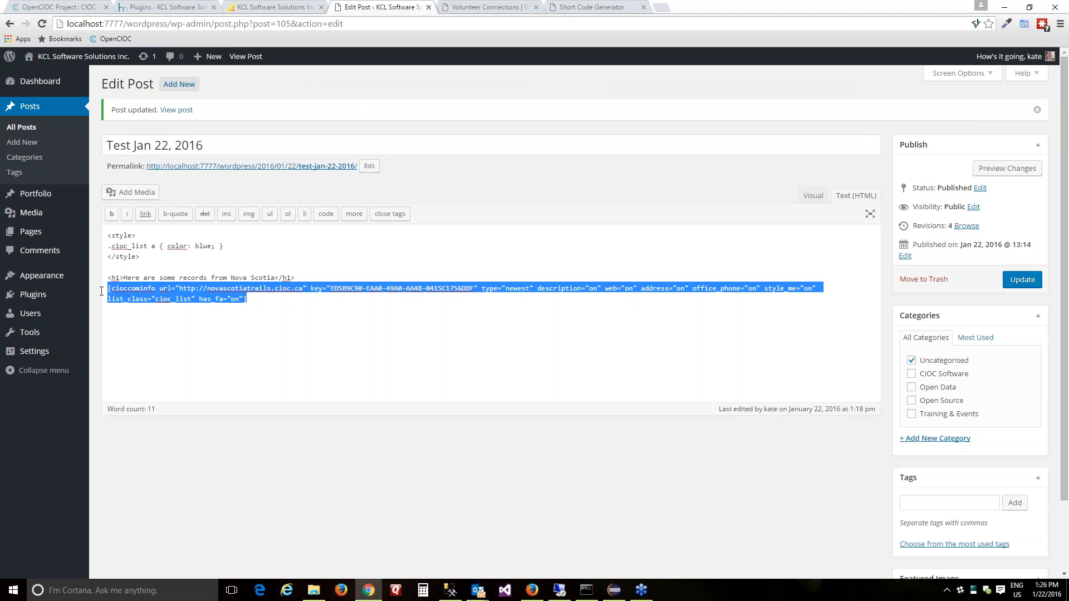
pyautogui.click(259, 296)
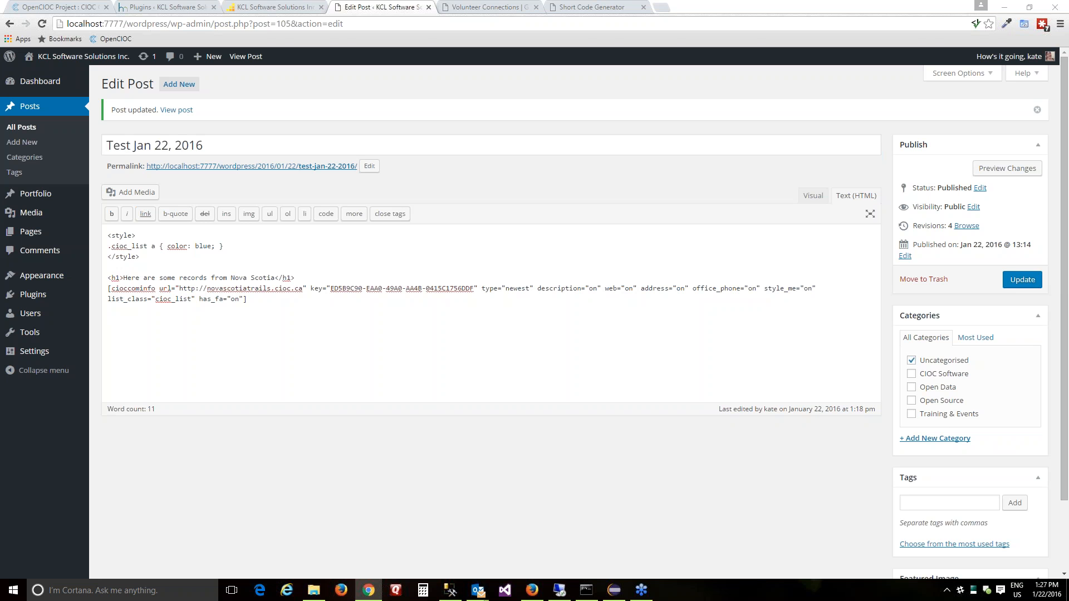
pyautogui.moveTo(247, 299); pyautogui.dragTo(108, 288)
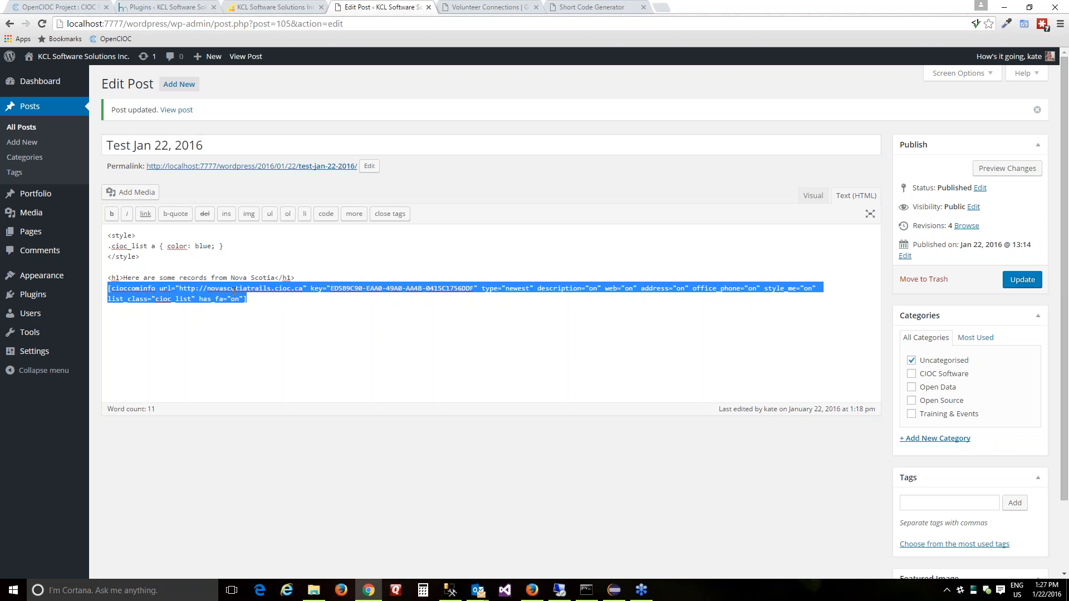
pyautogui.click(307, 294)
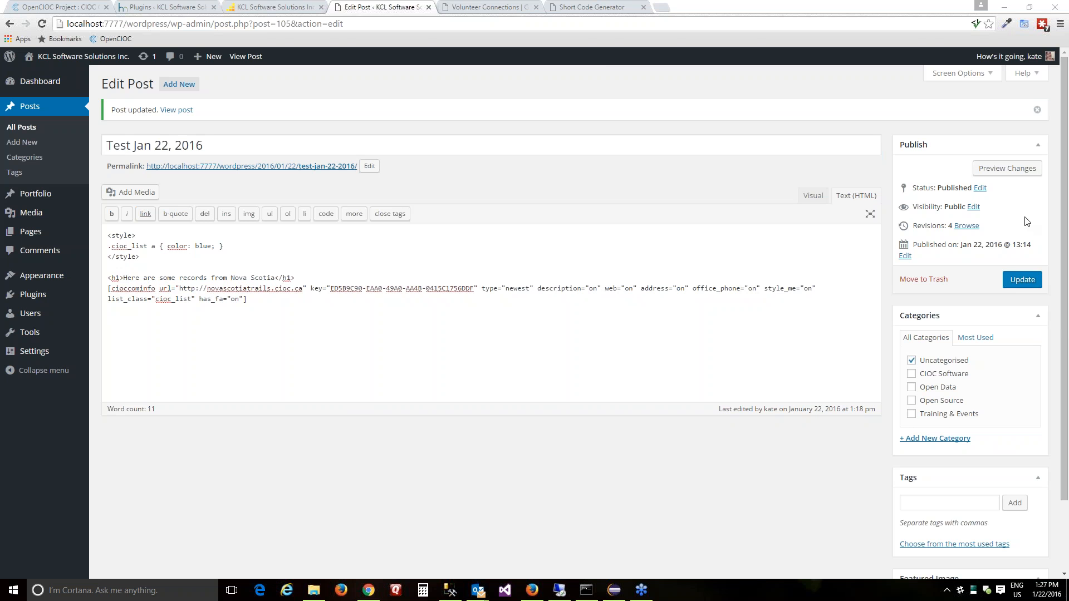
# Open communitylinks.cioc.ca in a new browser tab and go to its Basic Data Feed API Keys setup page.
pyautogui.click(662, 10)
pyautogui.write('com')
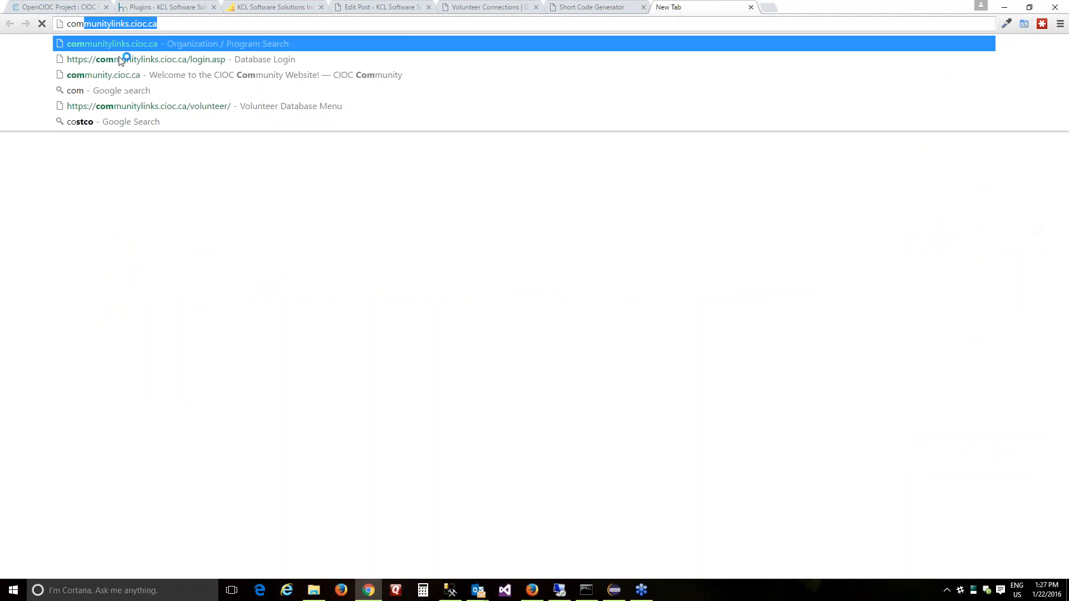
pyautogui.write('munitylinks.cioc.ca')
pyautogui.press('Return')
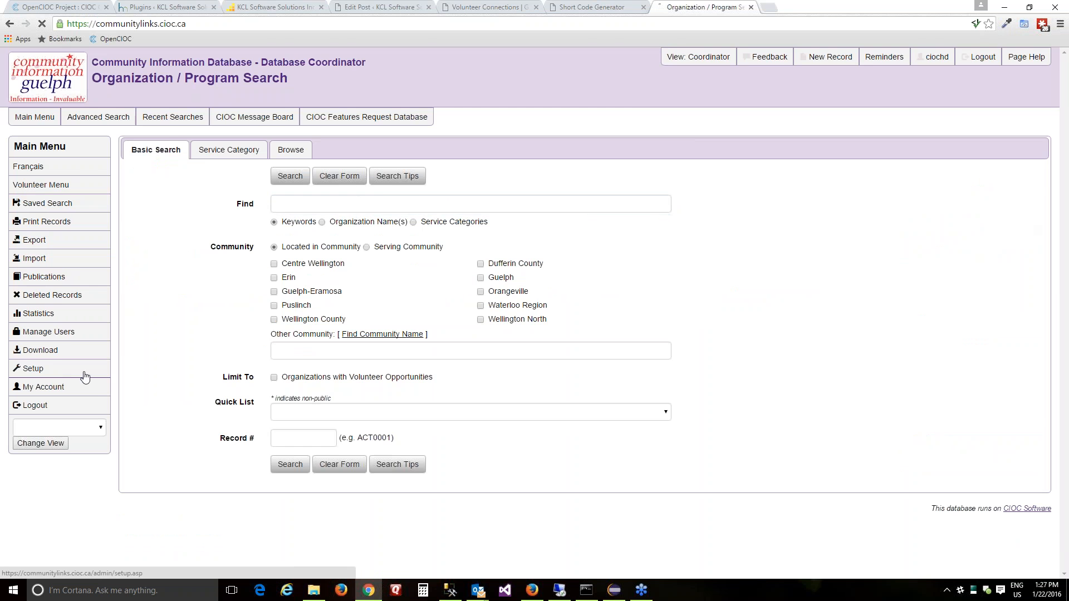
pyautogui.click(85, 377)
pyautogui.scroll(-4, 363, 358)
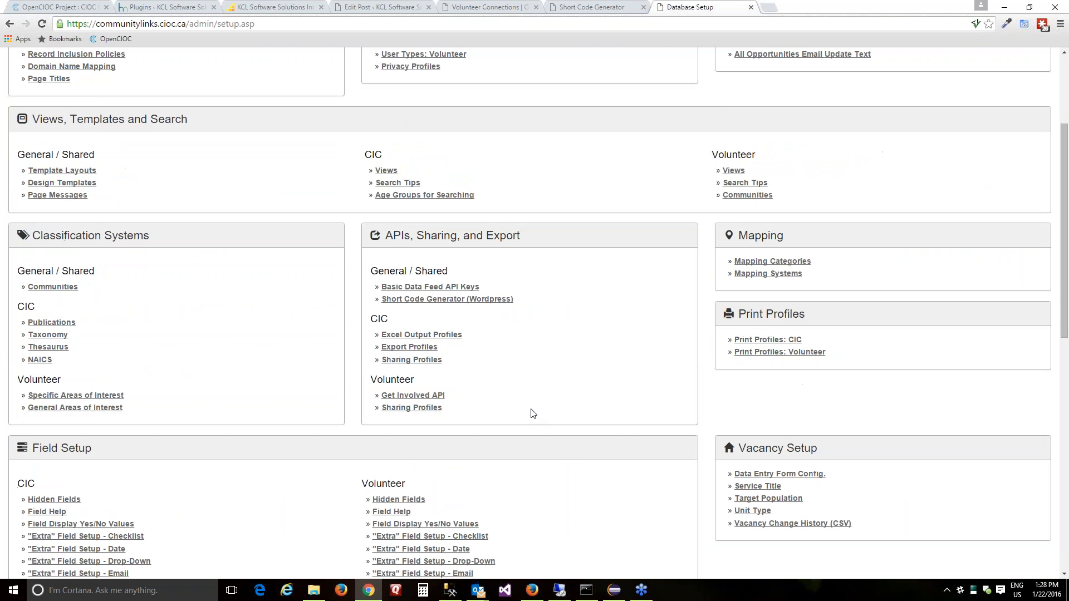
pyautogui.click(468, 288)
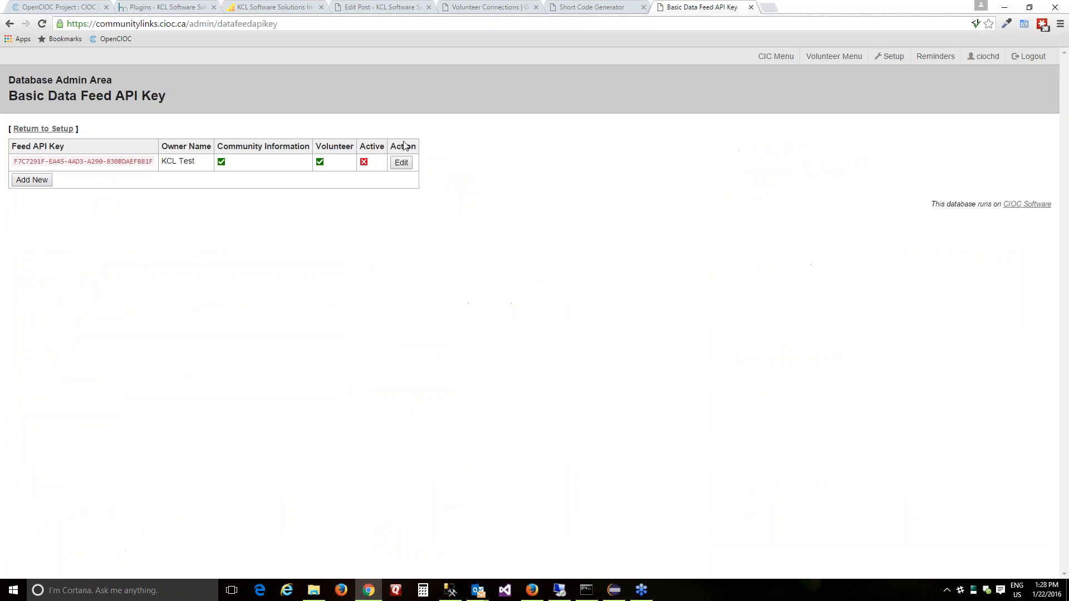
# Open the KCL Test feed API key for editing and activate it.
pyautogui.click(400, 166)
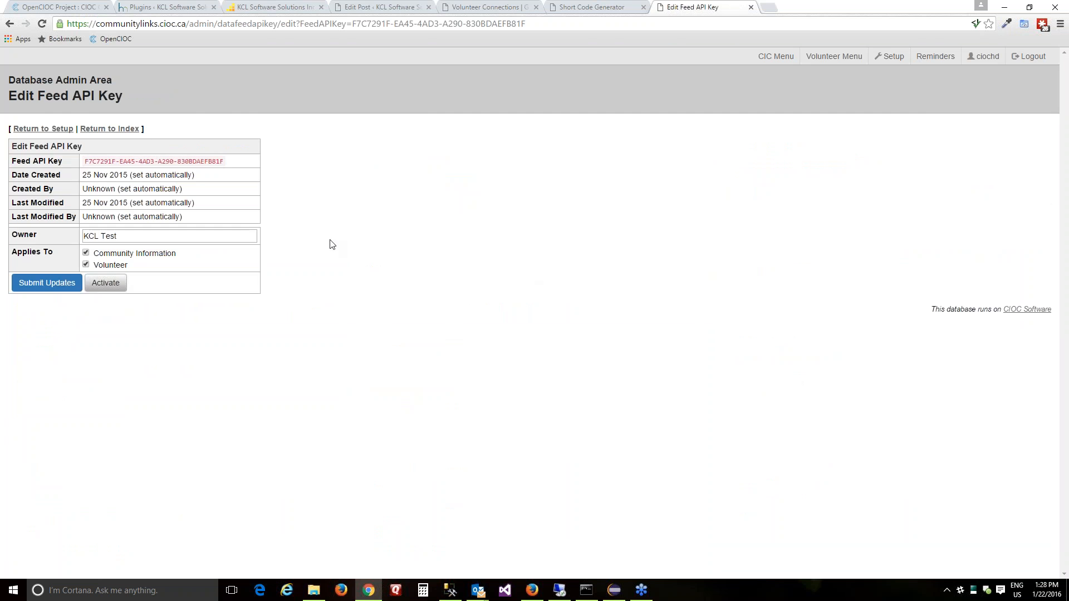
pyautogui.click(109, 287)
pyautogui.click(33, 160)
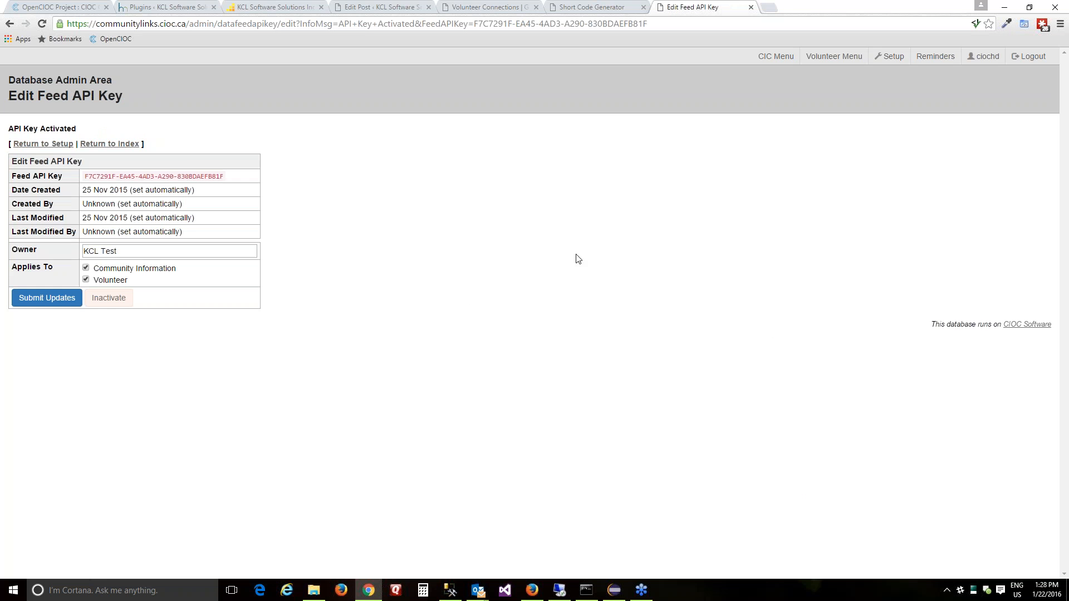
# Return to the database setup, open the Short Code Generator (Wordpress) and choose KCL Test as the feed API key.
pyautogui.click(56, 145)
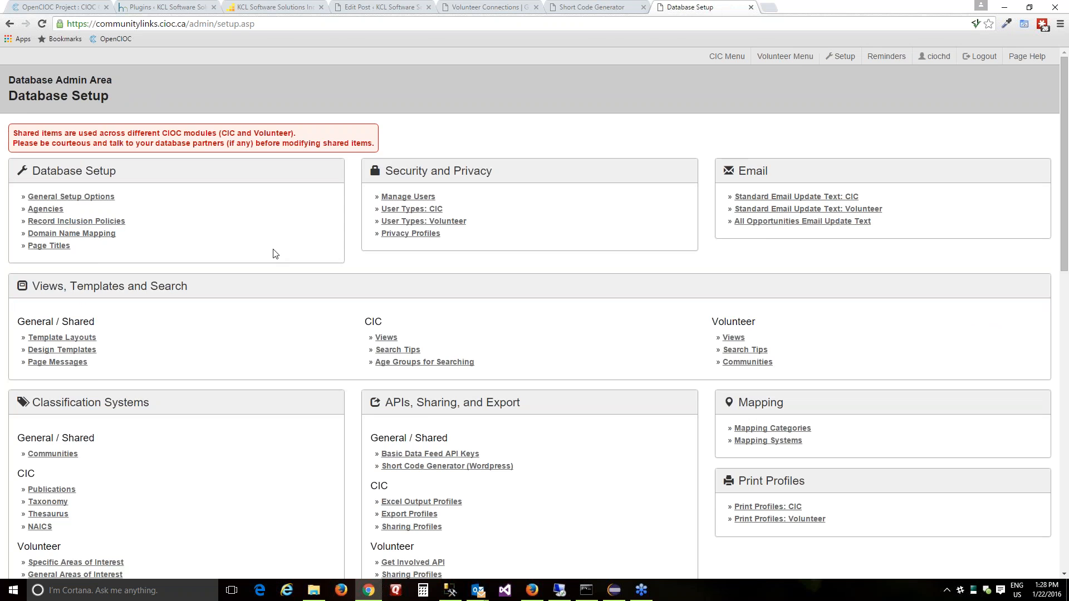
pyautogui.scroll(-2, 295, 289)
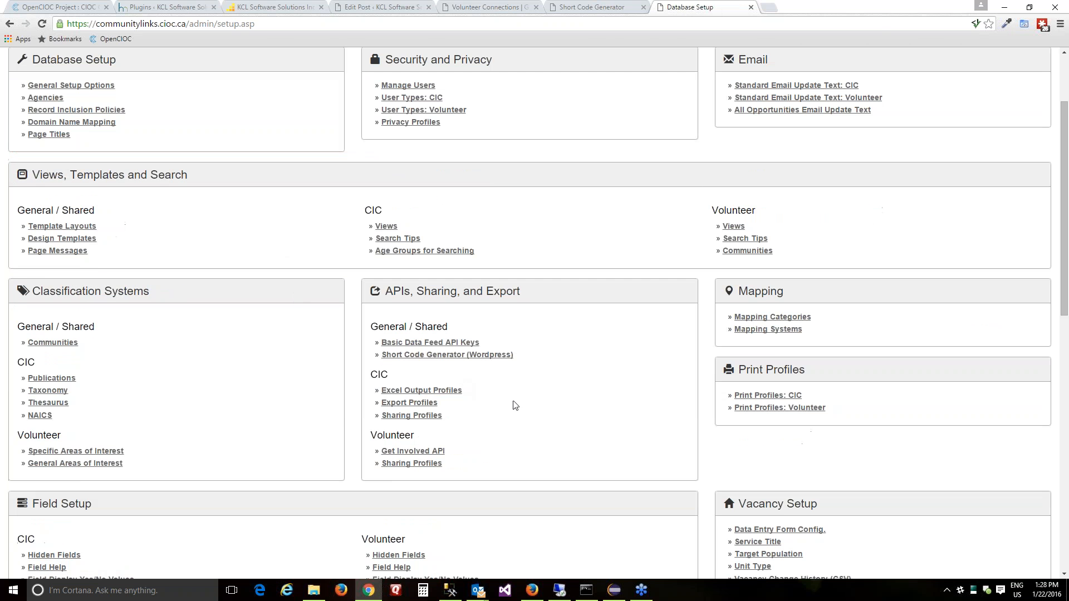
pyautogui.click(418, 355)
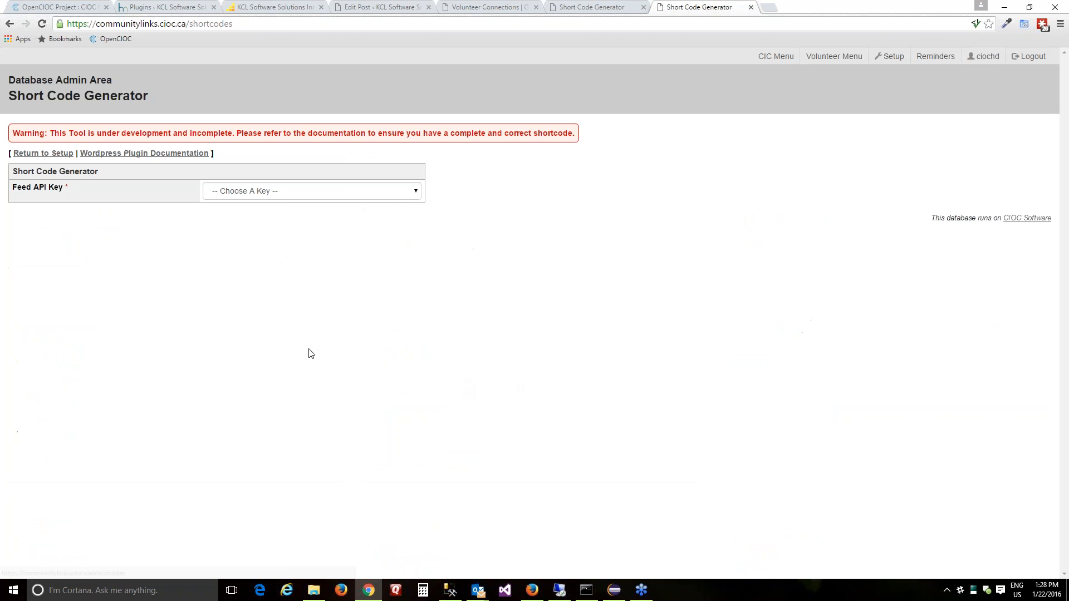
pyautogui.click(284, 193)
pyautogui.click(256, 216)
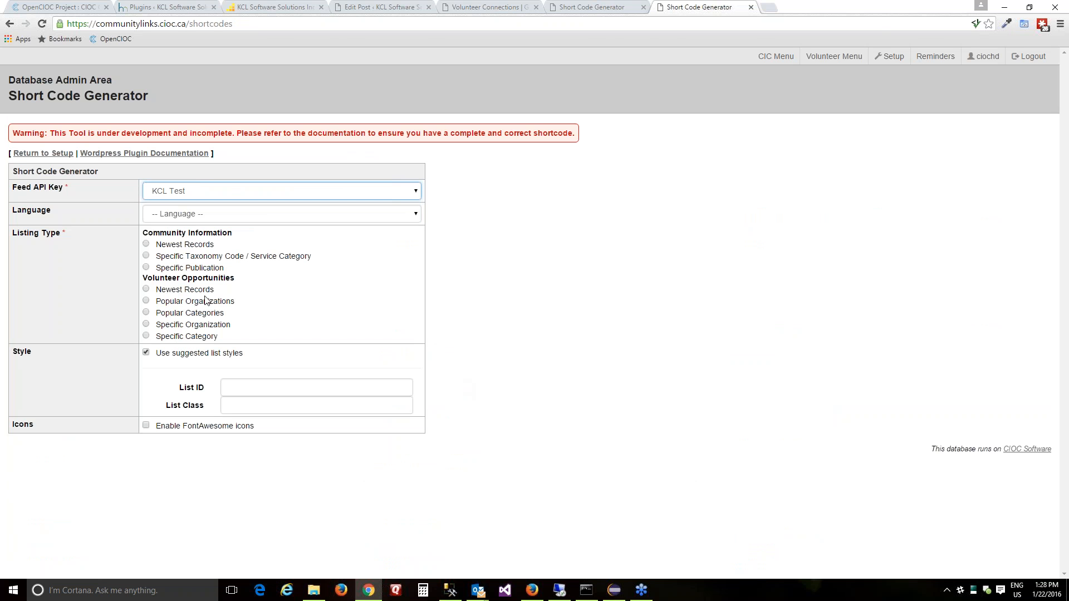
# View the What's New, Popular Categories and Organizations lists on volunteerconnection.ca, and return to the communitylinks.cioc.ca Short Code Generator.
pyautogui.click(499, 7)
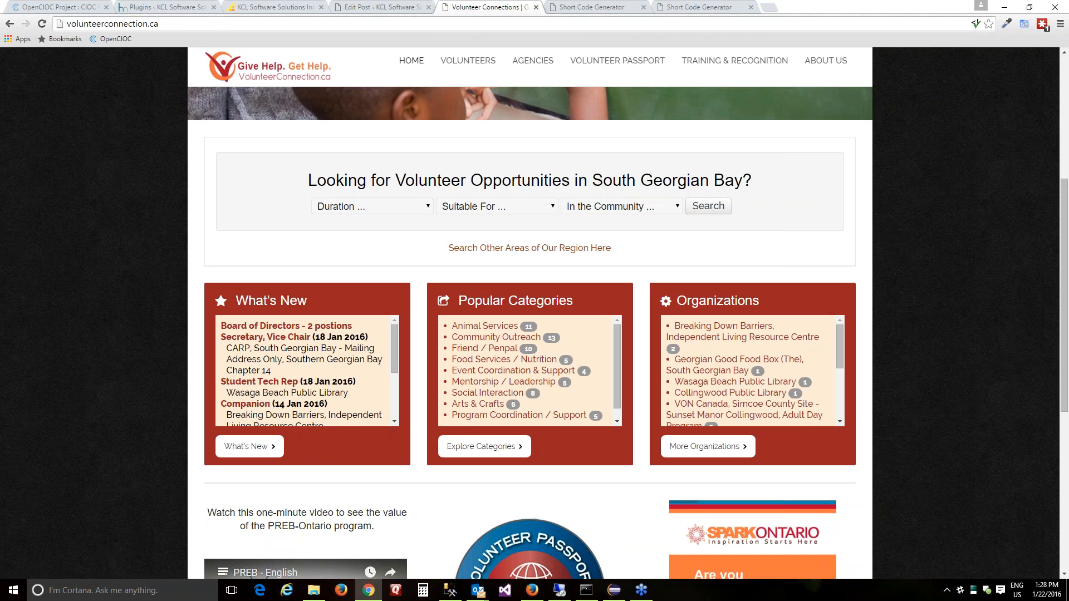
pyautogui.click(682, 5)
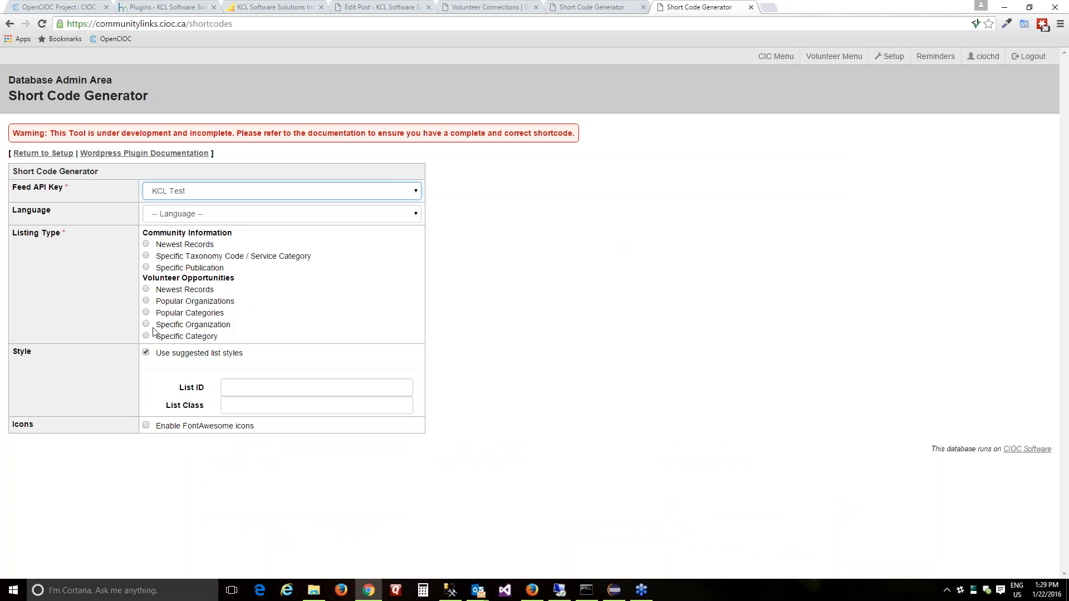
# Compare the options required for the Specific Organization and Specific Category listing types under Volunteer Opportunities, including the record number and code.
pyautogui.moveTo(234, 327); pyautogui.dragTo(159, 332)
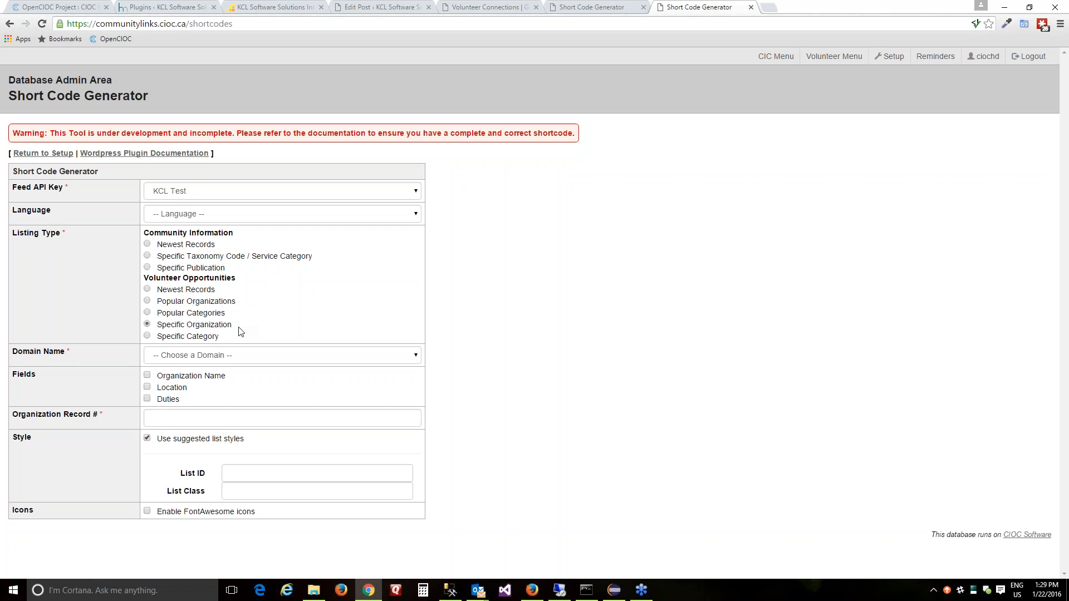
pyautogui.click(164, 419)
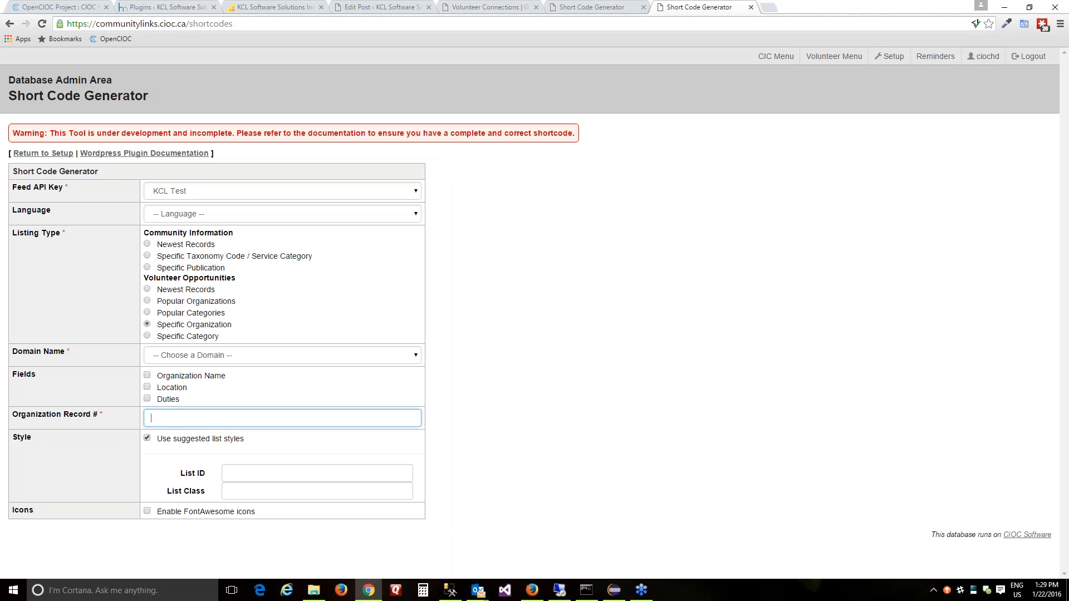
pyautogui.click(150, 338)
pyautogui.click(181, 423)
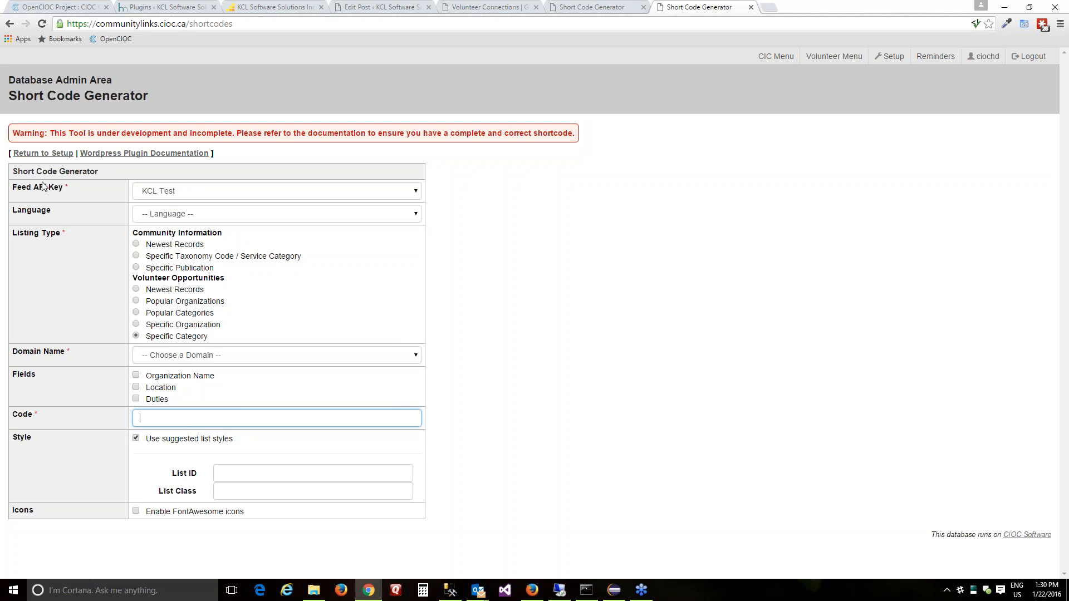
# Return to the database setup and open the Volunteer classification list of Specific Areas of Interest.
pyautogui.click(40, 154)
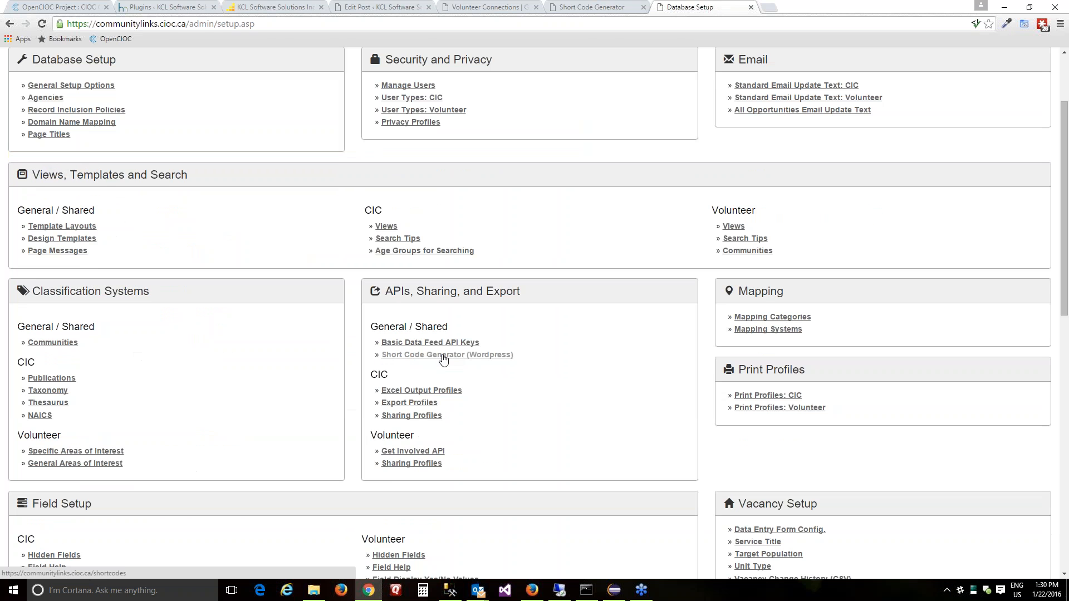
pyautogui.scroll(-1, 699, 443)
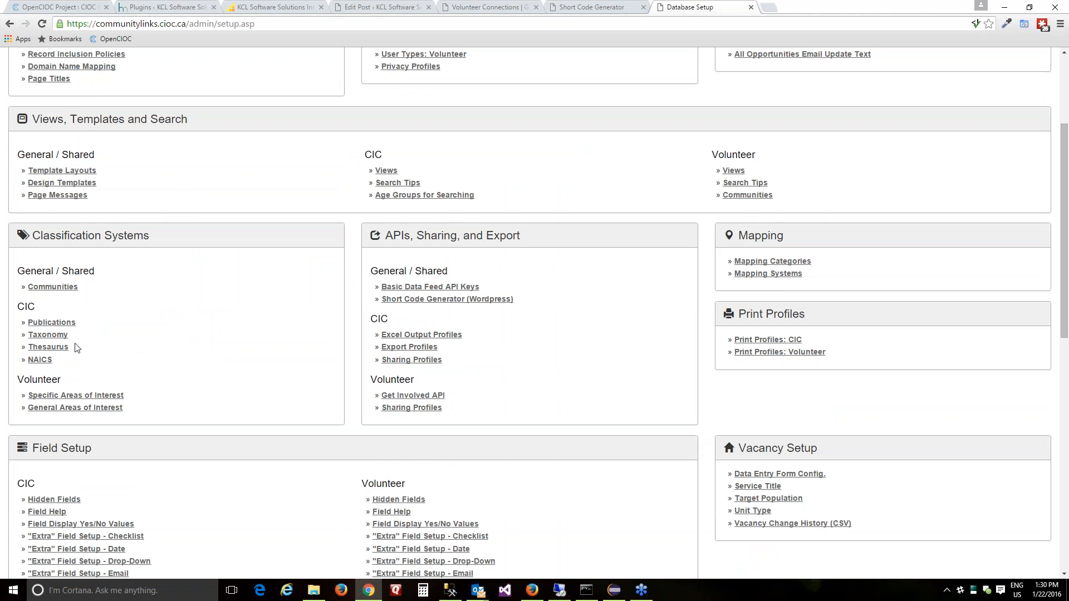
pyautogui.click(90, 396)
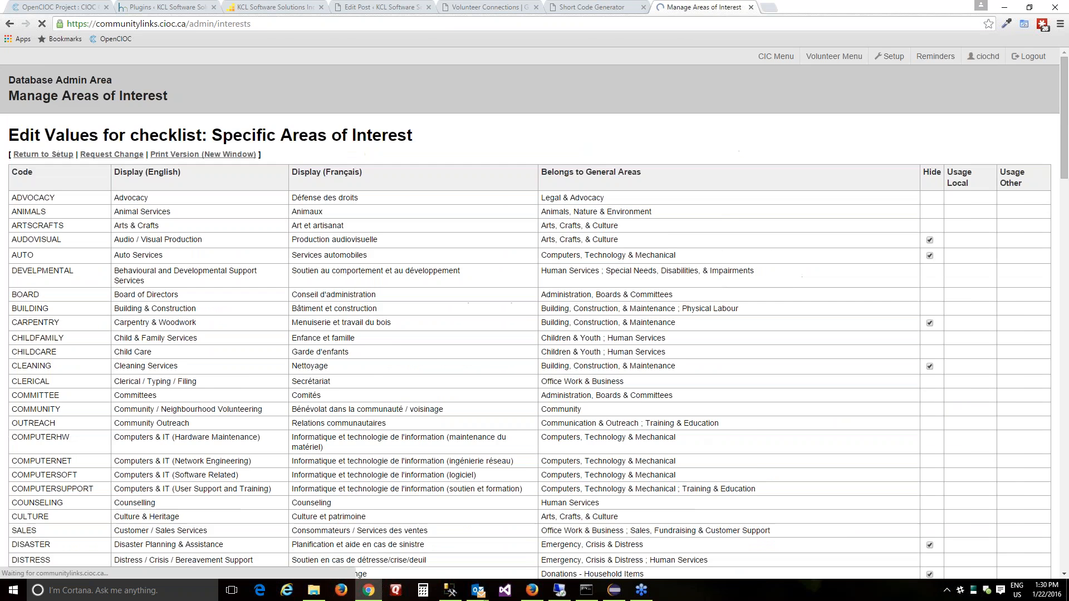
# Examine the codes in the Specific Areas of Interest checklist, highlighting examples such as ADVOCACY, BUILDING, COMMITTEE and ANIMALS.
pyautogui.scroll(-1, 65, 148)
pyautogui.moveTo(66, 148); pyautogui.dragTo(10, 142)
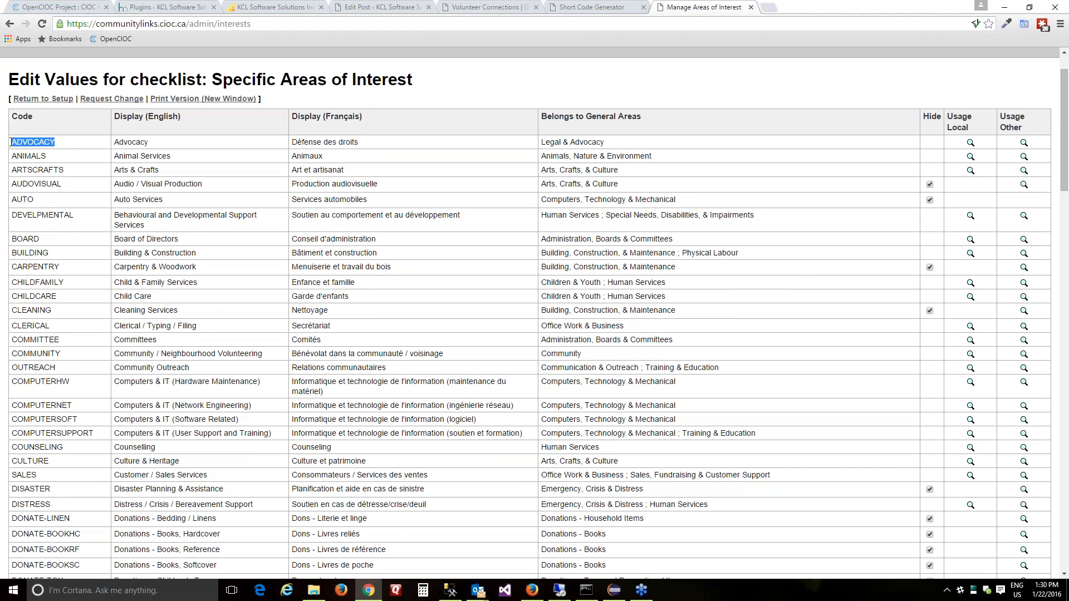
pyautogui.moveTo(49, 256); pyautogui.dragTo(8, 255)
pyautogui.click(57, 344)
pyautogui.doubleClick(58, 343)
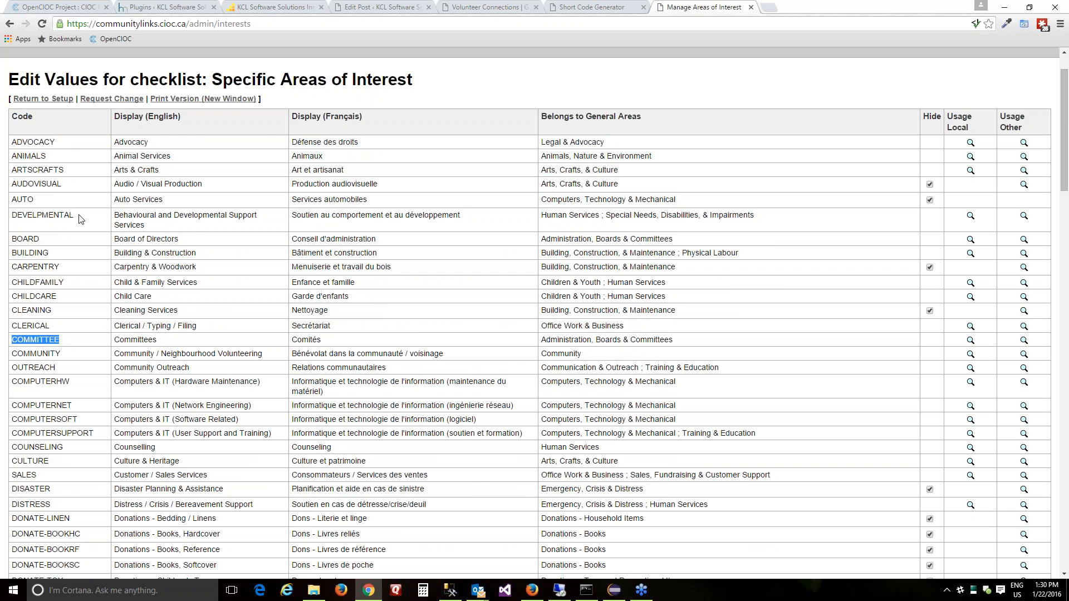
pyautogui.scroll(1, 65, 178)
pyautogui.click(49, 212)
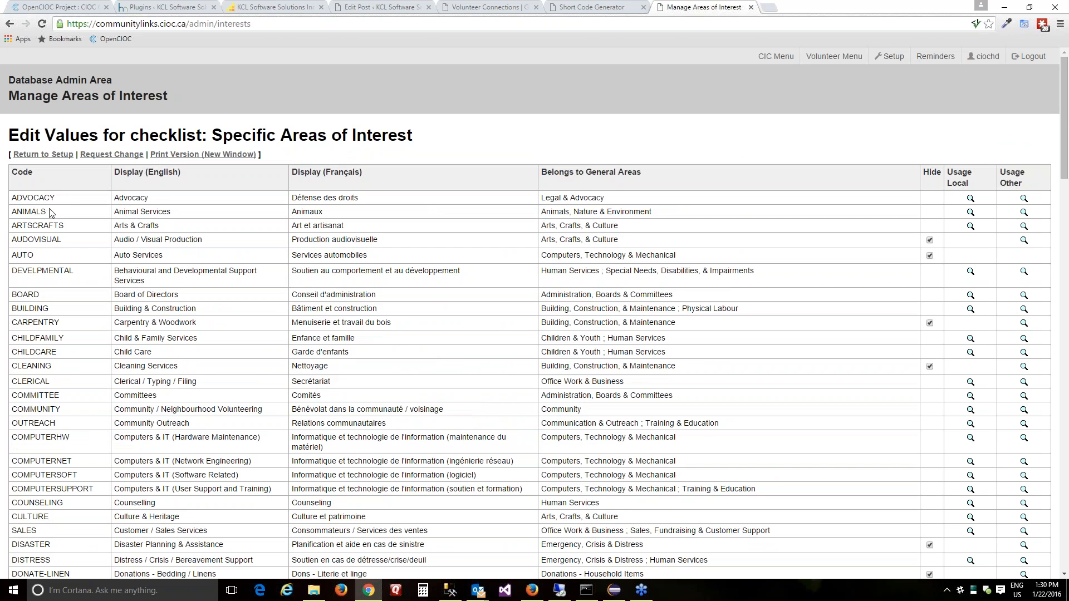
pyautogui.moveTo(49, 212); pyautogui.dragTo(14, 214)
# Look back over the open Test Jan 22, 2016 post, plugins and volunteer pages, and return to the novascotia.cioc.ca Short Code Generator.
pyautogui.click(271, 7)
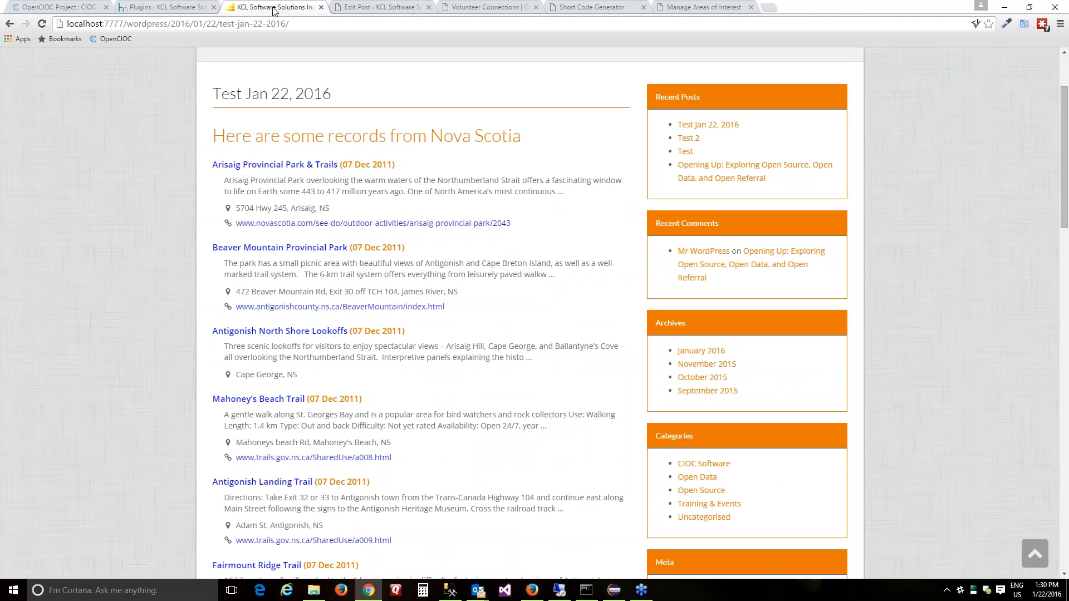
pyautogui.click(181, 7)
pyautogui.click(489, 7)
pyautogui.click(606, 7)
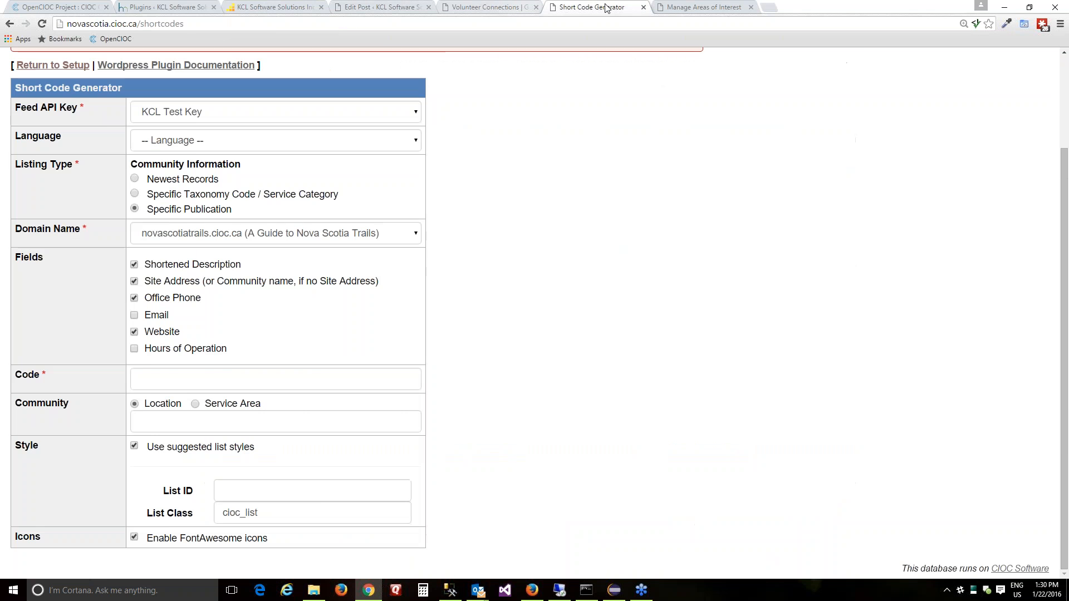
# Open the communitylinks.cioc.ca Short Code Generator from the database setup and select KCL Test as the feed API key.
pyautogui.click(703, 7)
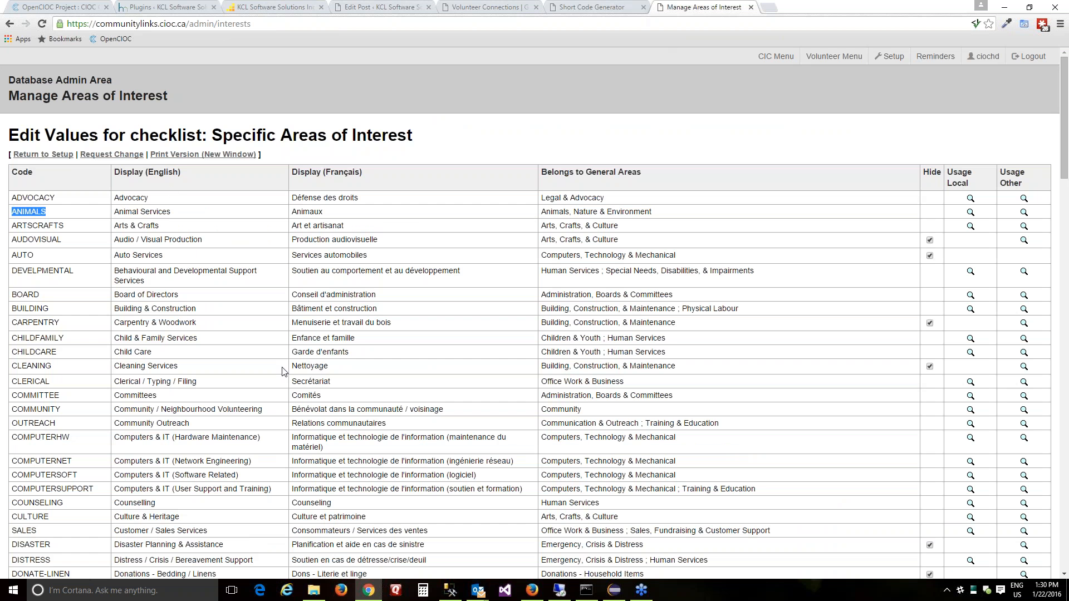
pyautogui.click(10, 24)
pyautogui.click(488, 299)
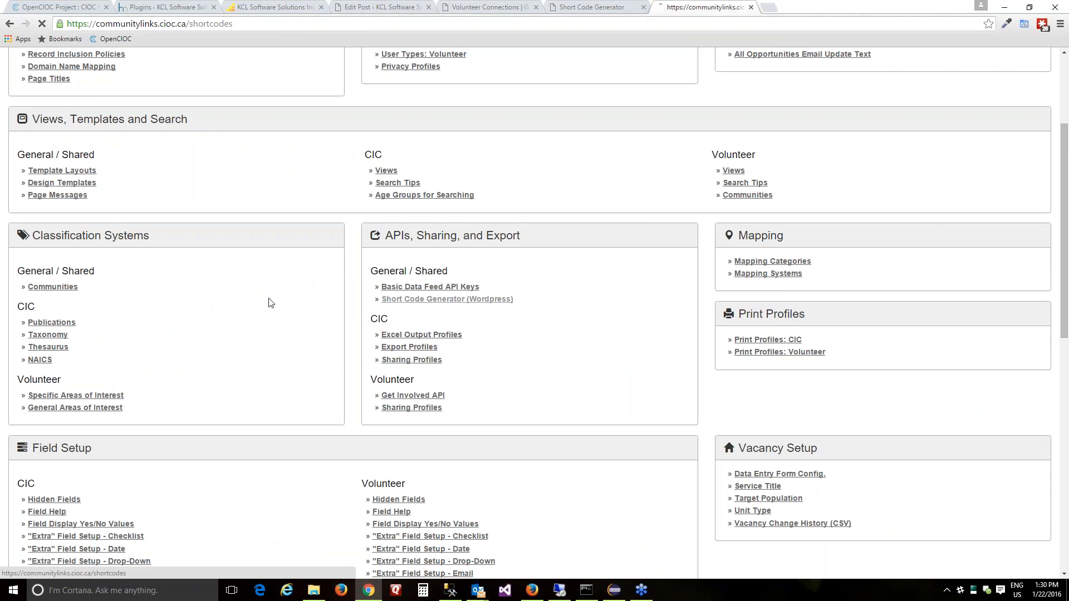
pyautogui.click(253, 191)
pyautogui.click(246, 212)
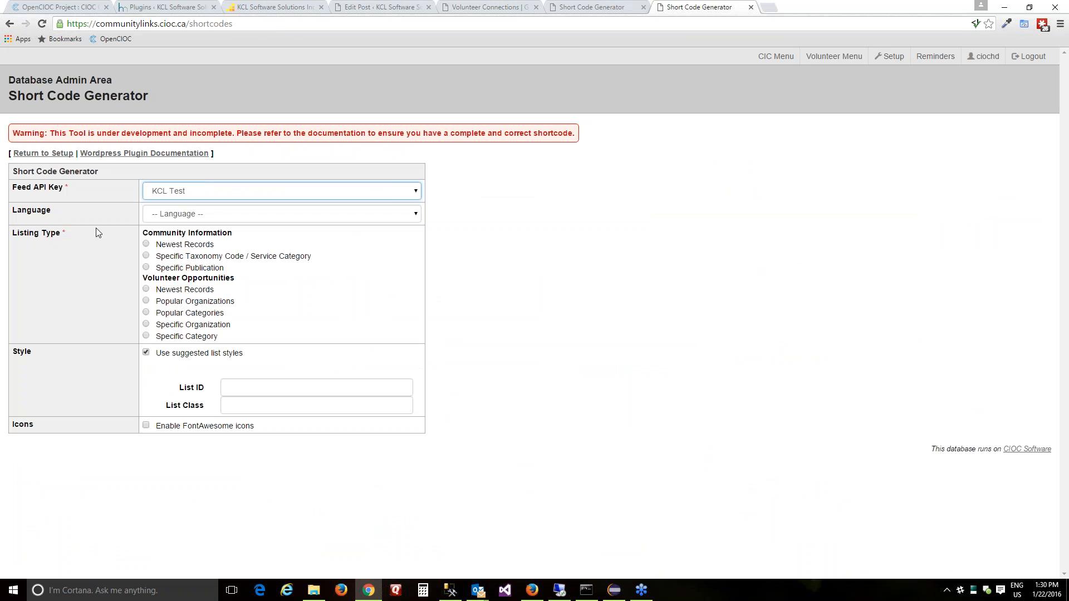
# Choose Specific Category volunteer opportunities from communitylinks.cioc.ca (Public View - Nov 2015), including the Organization Name, Location and Duties fields.
pyautogui.click(146, 336)
pyautogui.click(268, 360)
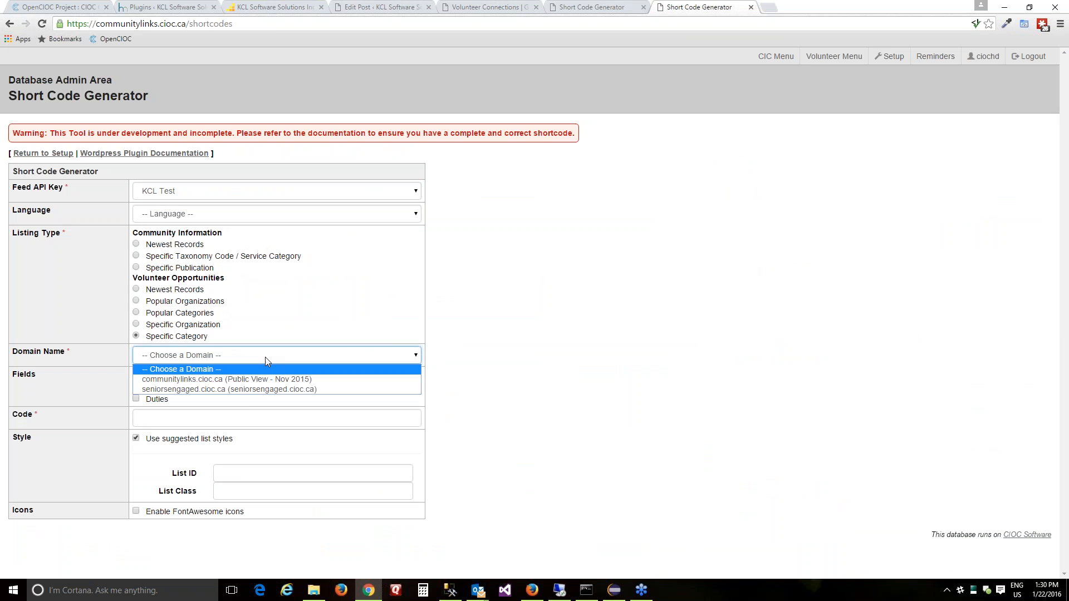
pyautogui.click(223, 376)
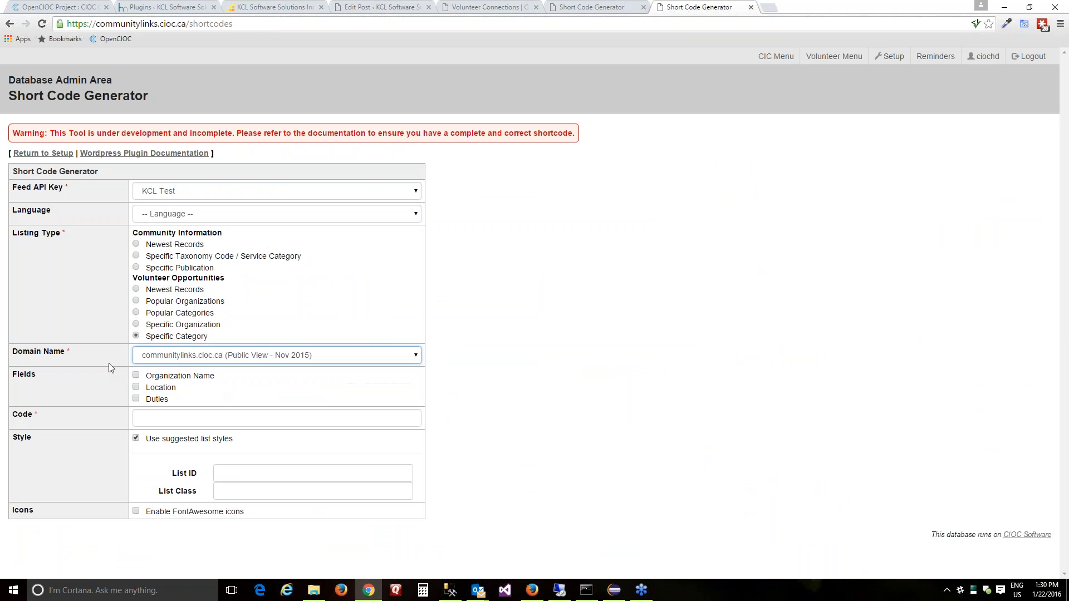
pyautogui.click(136, 375)
pyautogui.click(136, 387)
pyautogui.click(136, 398)
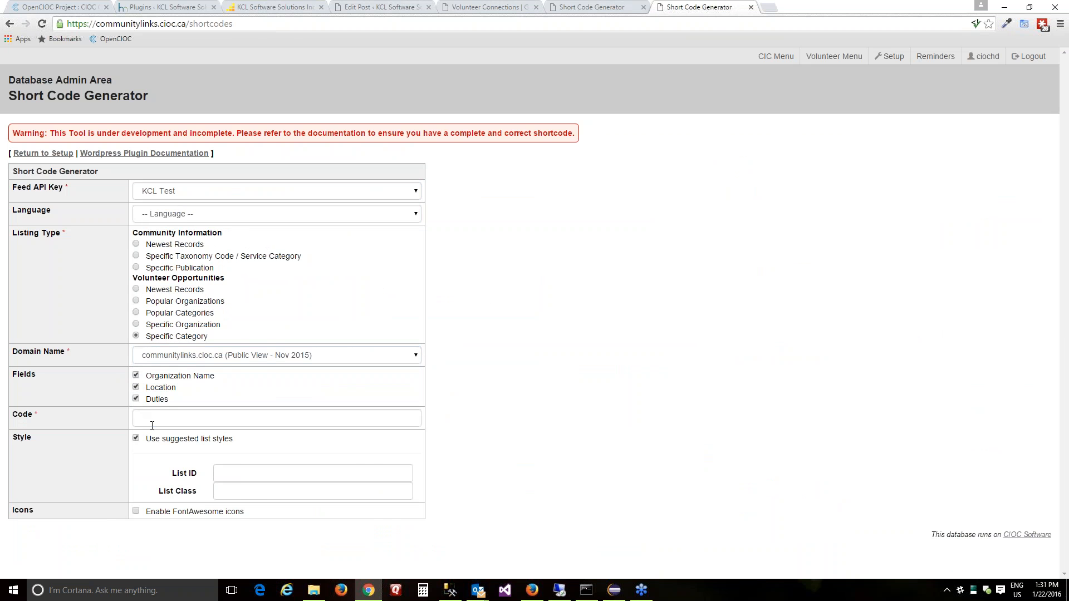
# Set the category code to ANIMALS with FontAwesome icons enabled, and copy the generated short code.
pyautogui.click(140, 418)
pyautogui.write('ANIMALS')
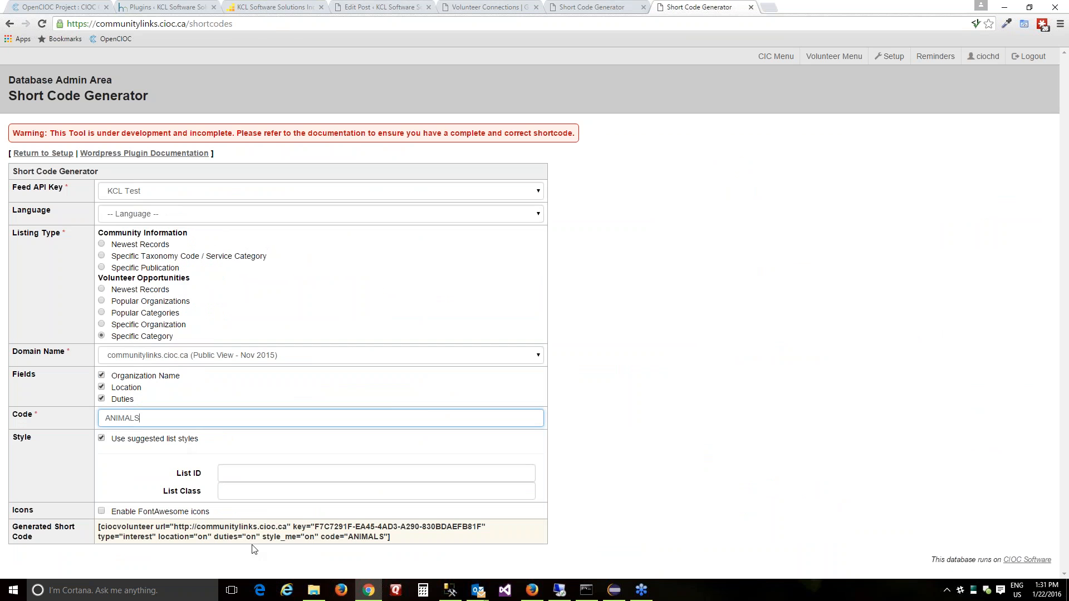
pyautogui.click(101, 511)
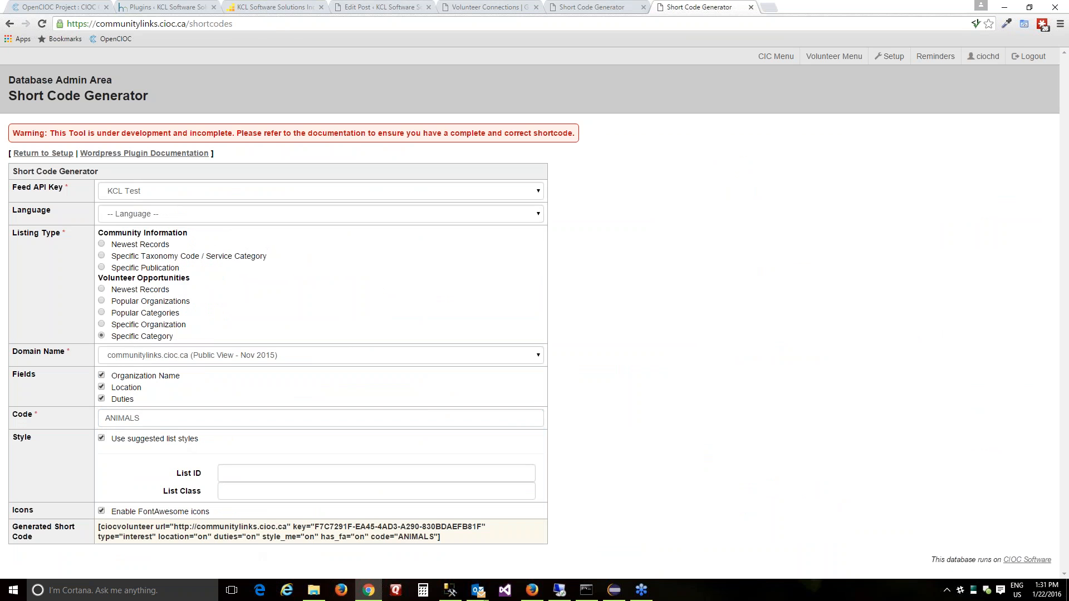
pyautogui.moveTo(455, 539); pyautogui.dragTo(98, 527)
pyautogui.hotkey('ctrl', 'c')
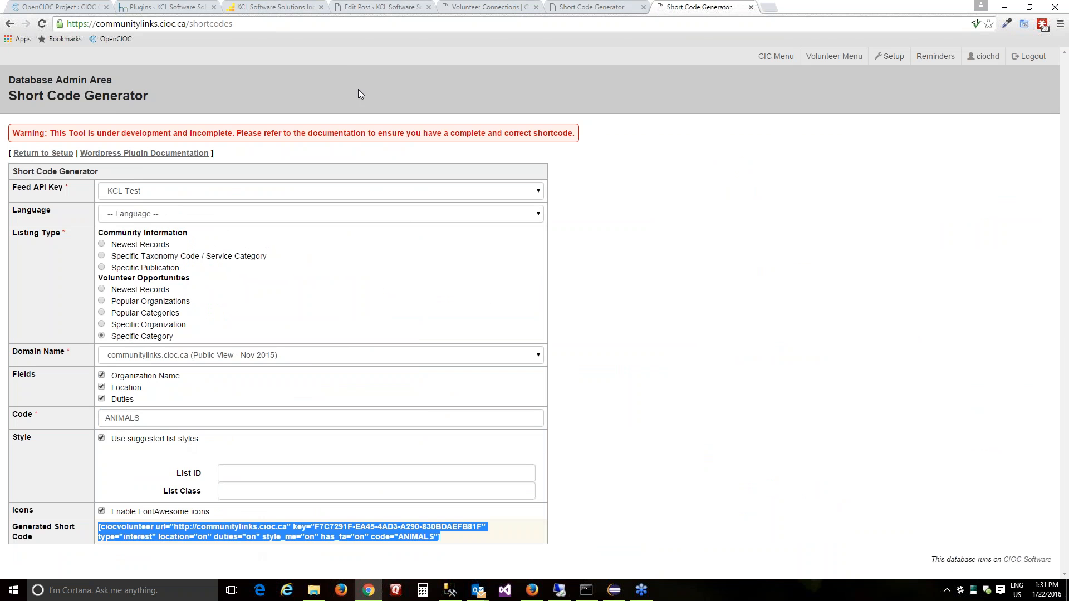
# In the Test Jan 22, 2016 post, replace the content below the style block with "<h1>Animals are great</h1>" and the copied short code containing the API key.
pyautogui.click(359, 7)
pyautogui.moveTo(270, 304); pyautogui.dragTo(107, 277)
pyautogui.press('BackSpace')
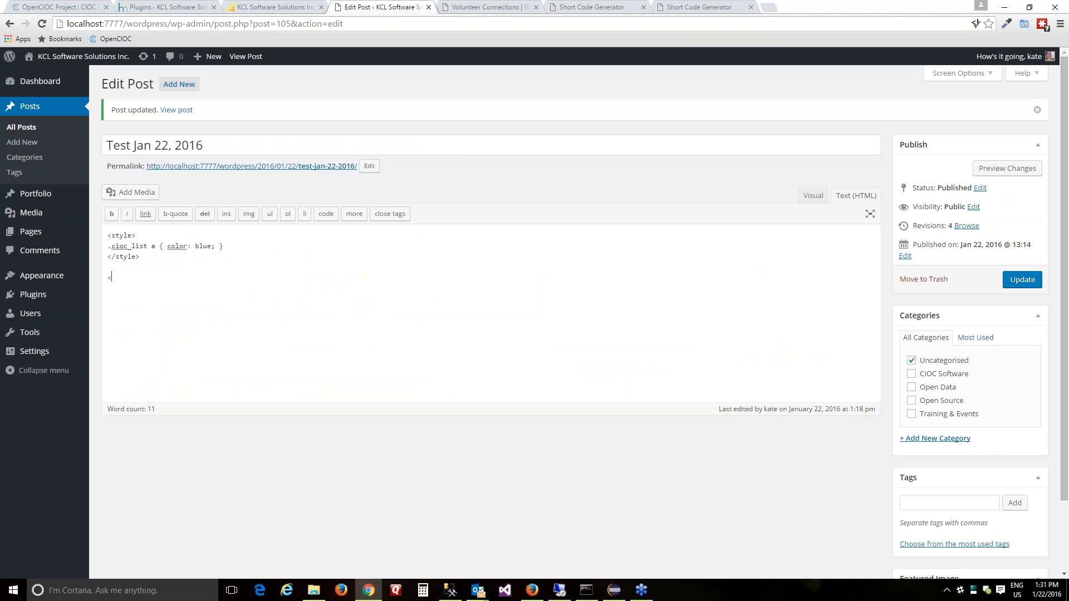
pyautogui.write('<h1>Anicm')
pyautogui.press('BackSpace')
pyautogui.press('BackSpace')
pyautogui.write('mals are great</h1>')
pyautogui.press('Return')
pyautogui.hotkey('ctrl', 'v')
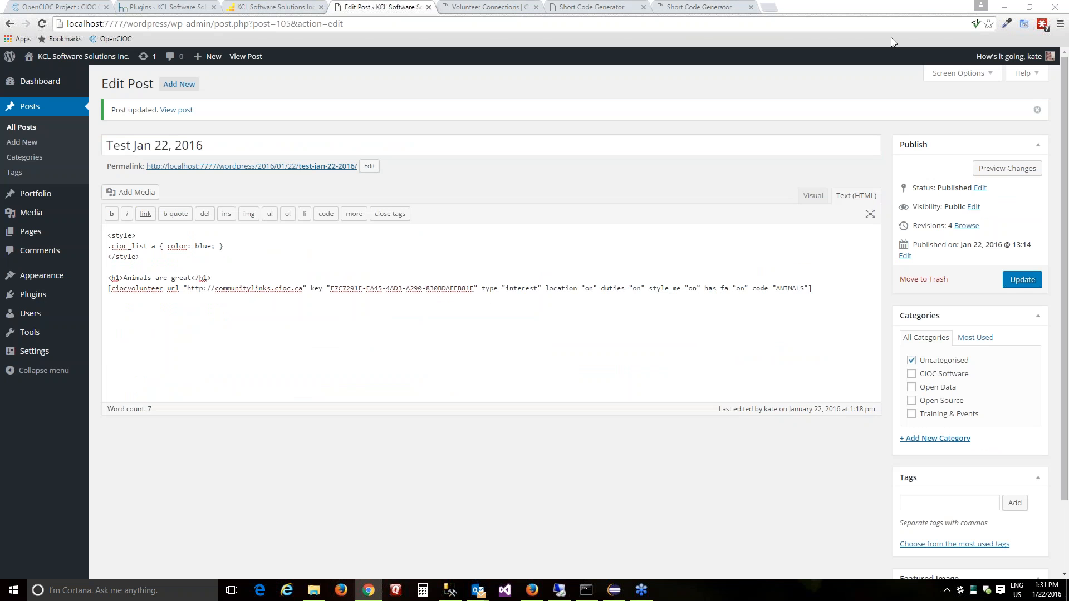
# Update the post and reload its public page to show the volunteer listing.
pyautogui.click(1022, 279)
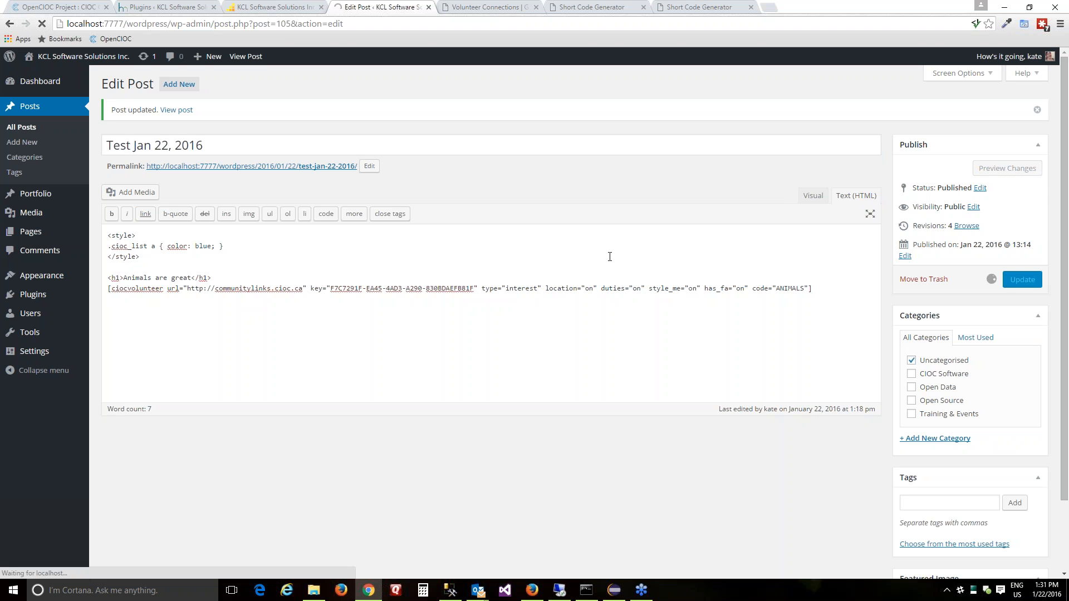
pyautogui.click(262, 10)
pyautogui.press('F5')
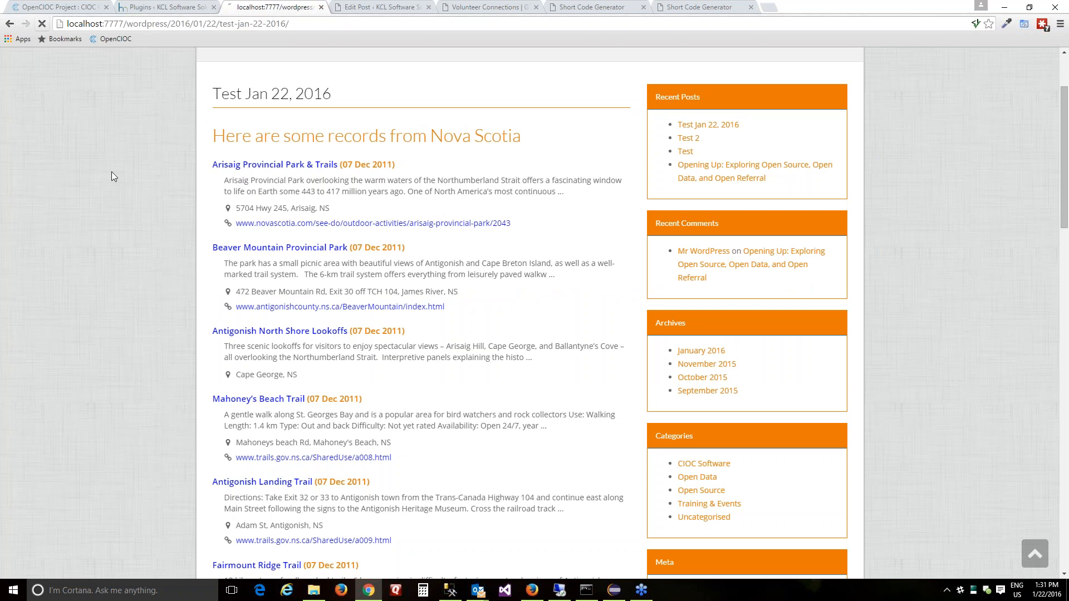
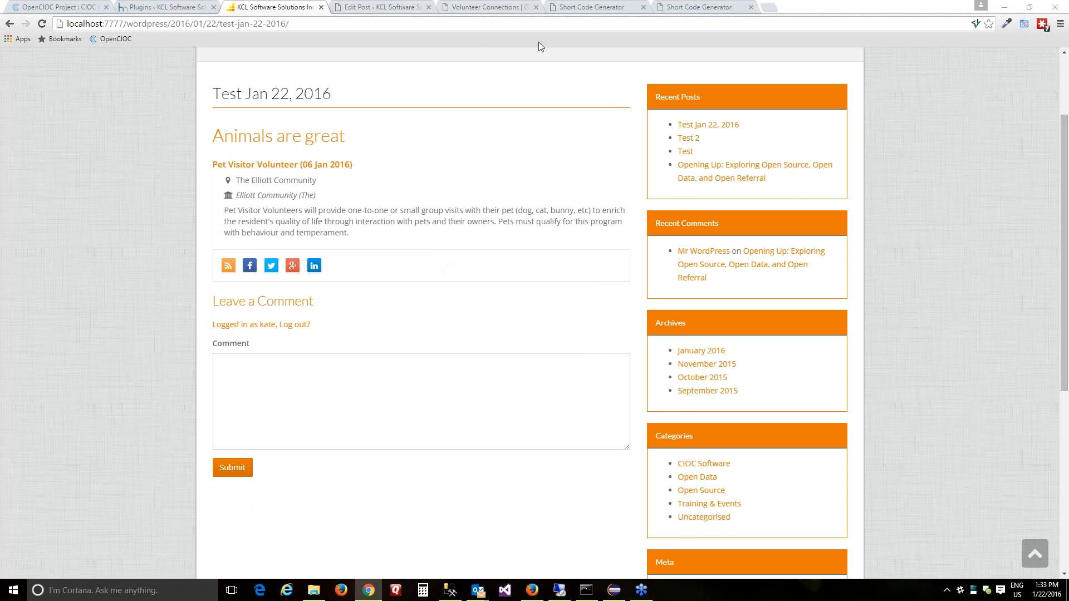
# Review the OpenCIOC plug-in documentation on API keys, the shortcode generator link and the basic shortcode, highlighting its url option.
pyautogui.click(75, 8)
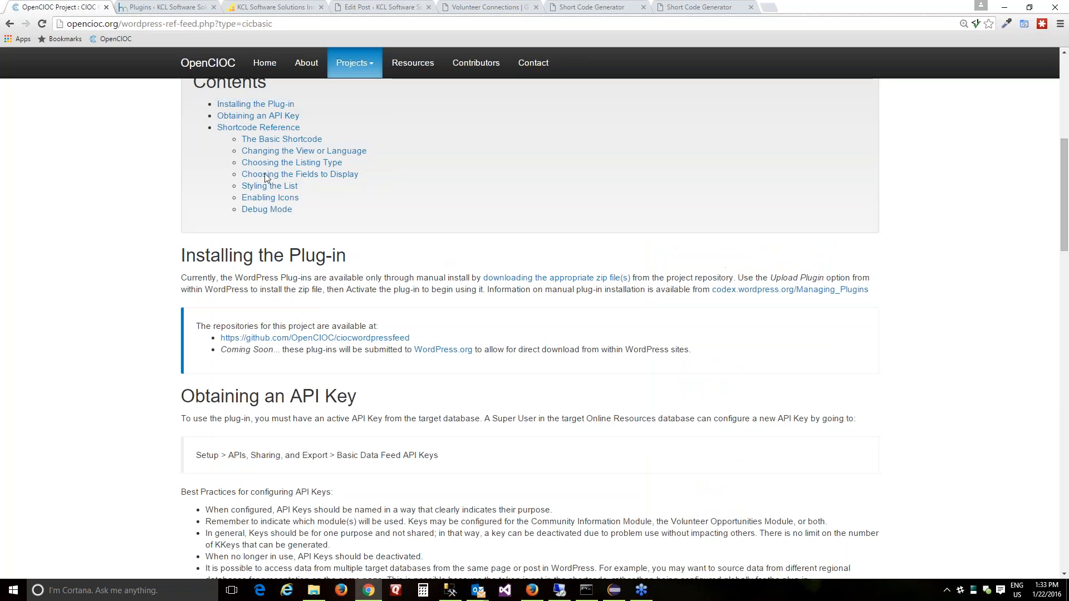
pyautogui.scroll(-4, 407, 354)
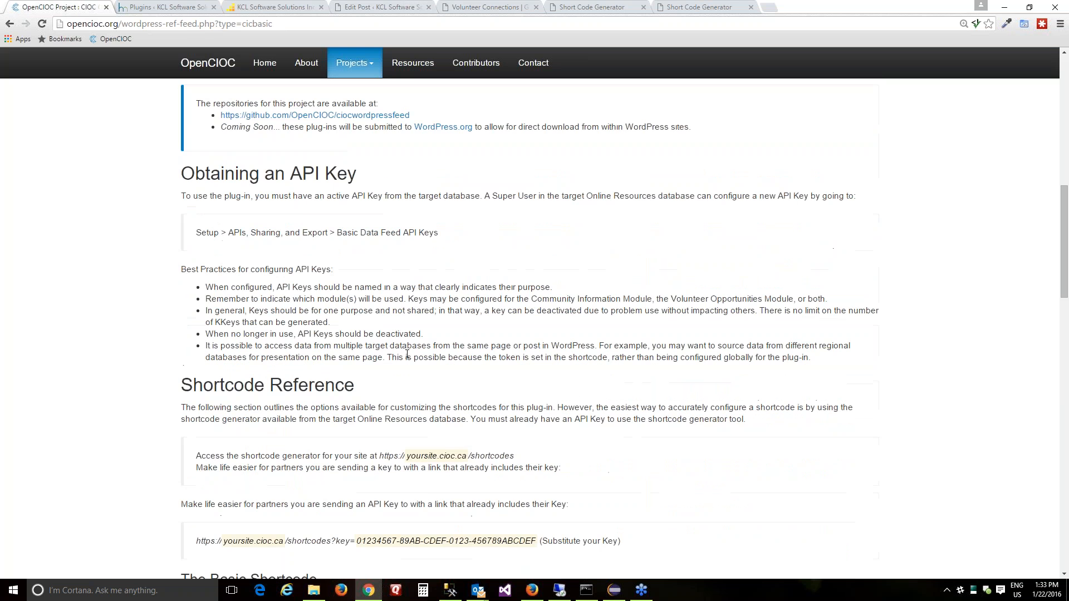
pyautogui.scroll(-2, 494, 353)
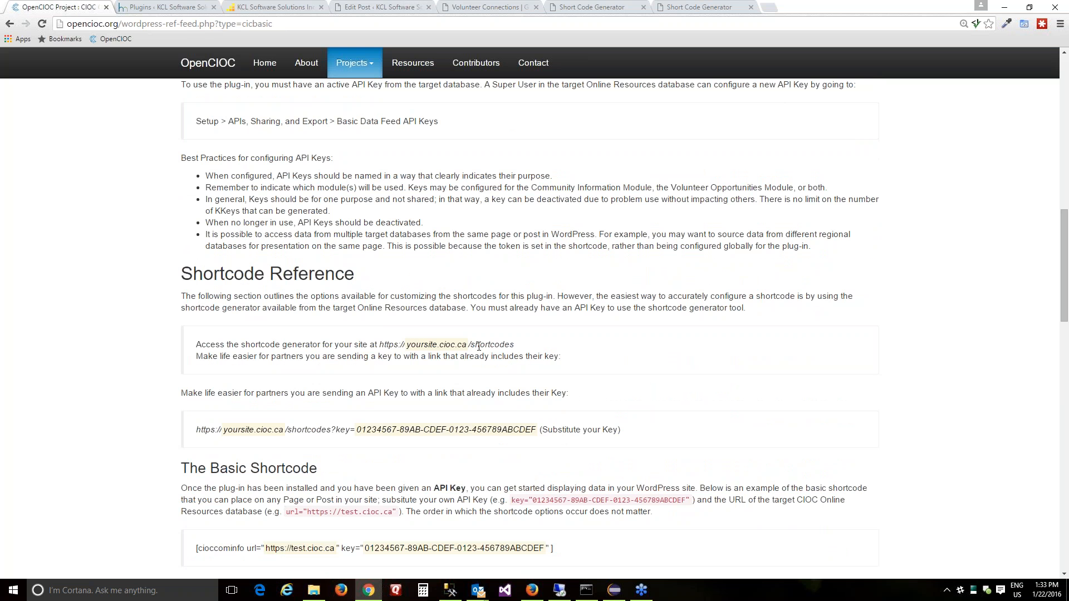
pyautogui.scroll(-2, 460, 370)
pyautogui.scroll(-1, 536, 477)
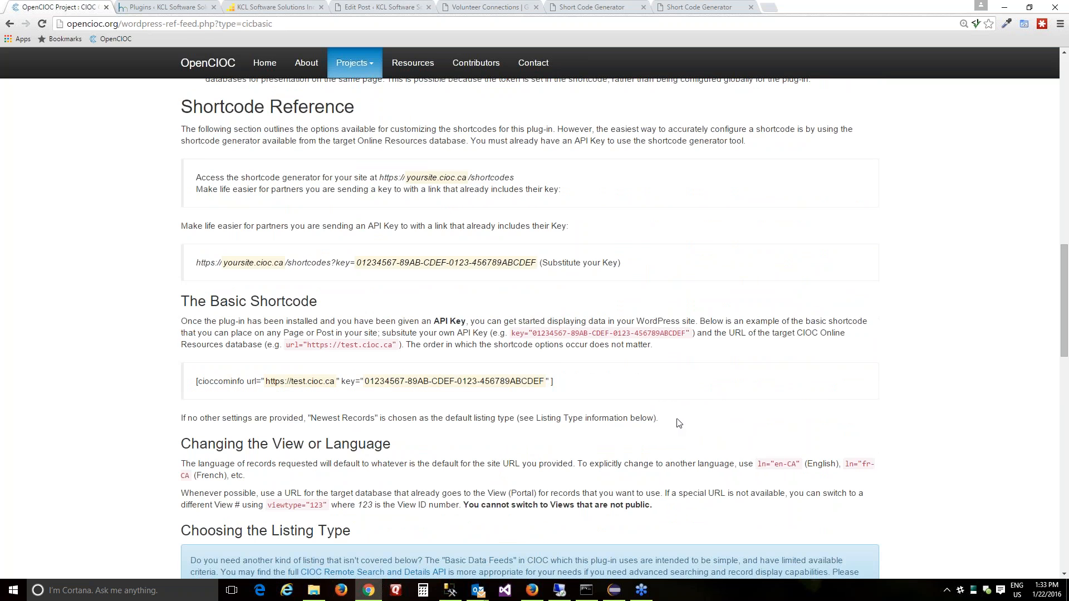
pyautogui.scroll(-1, 675, 423)
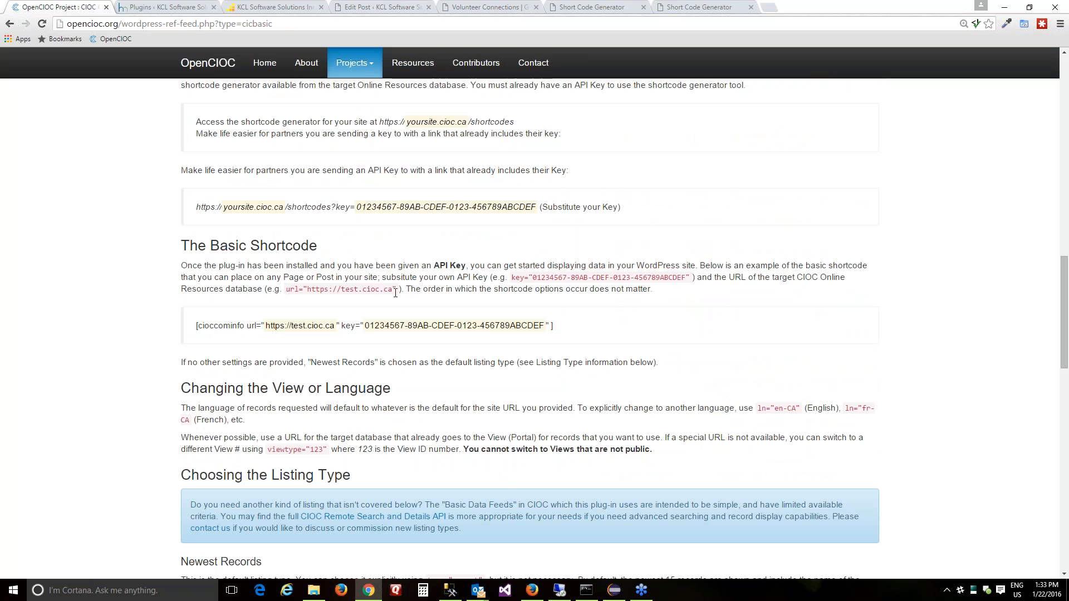
pyautogui.scroll(-1, 437, 314)
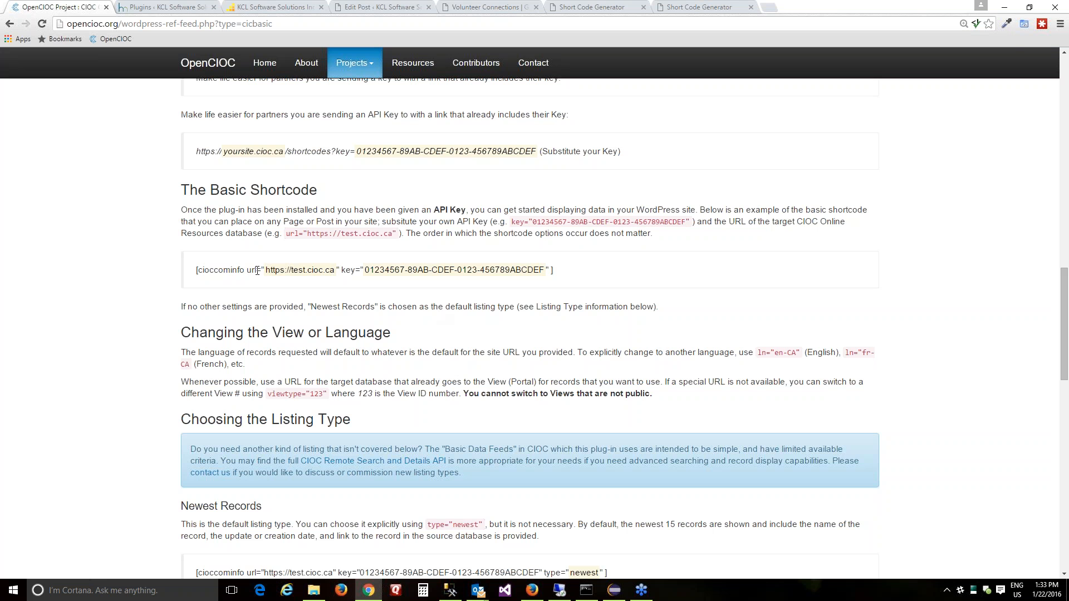
pyautogui.moveTo(248, 271); pyautogui.dragTo(343, 267)
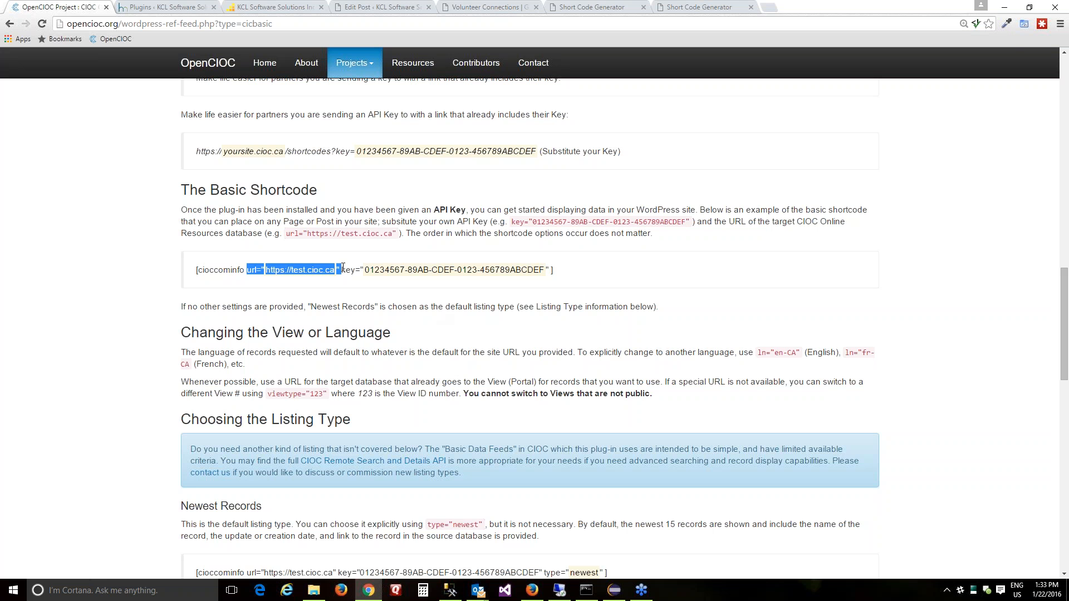
pyautogui.click(374, 290)
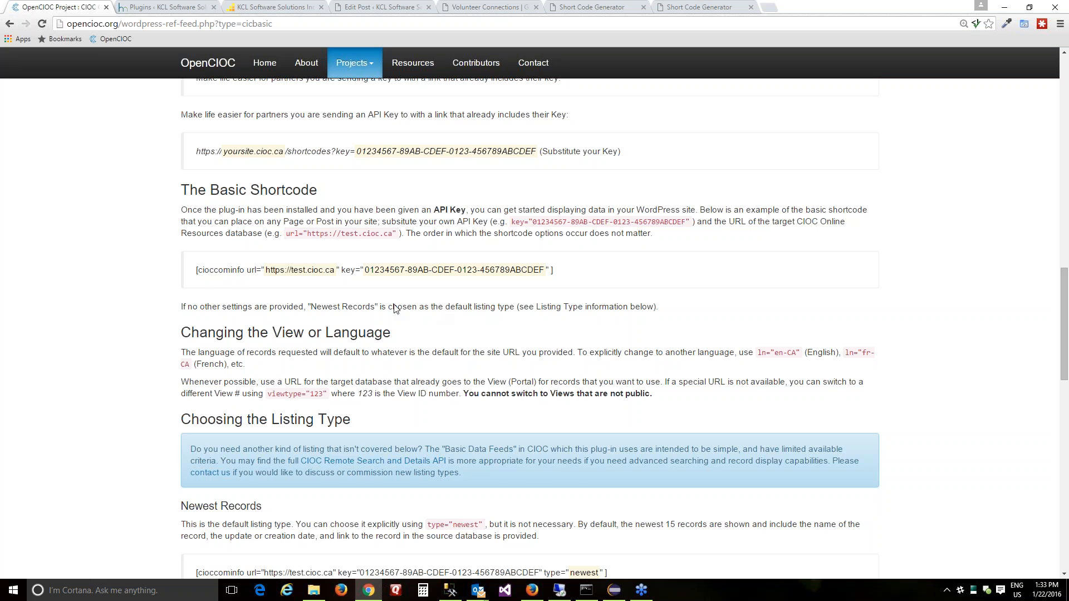
# Examine the Changing the View or Language section, highlighting the English and French ln options.
pyautogui.scroll(-1, 394, 306)
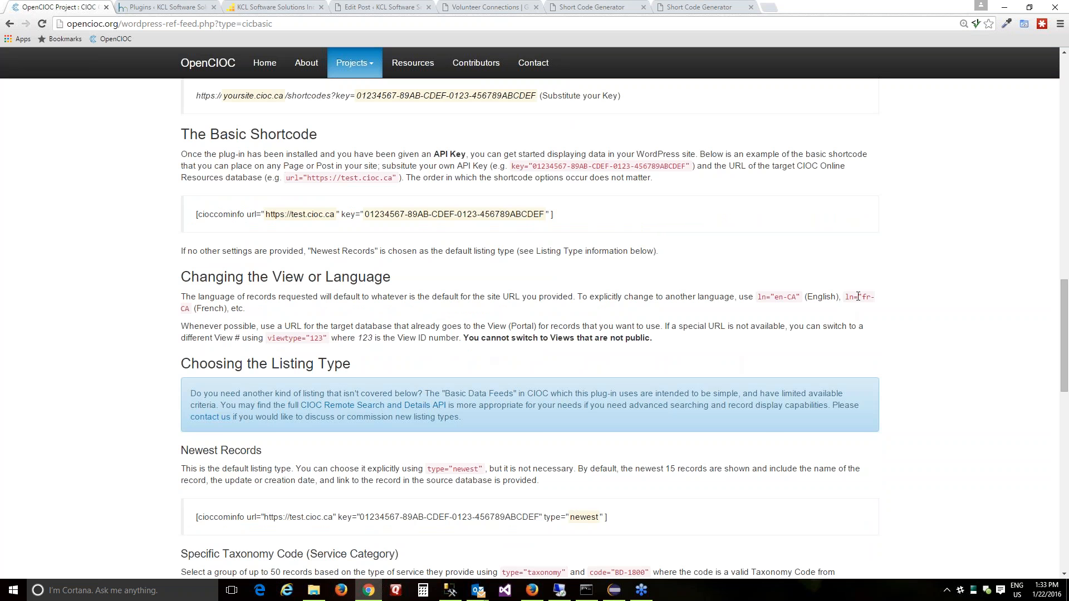
pyautogui.scroll(-1, 769, 331)
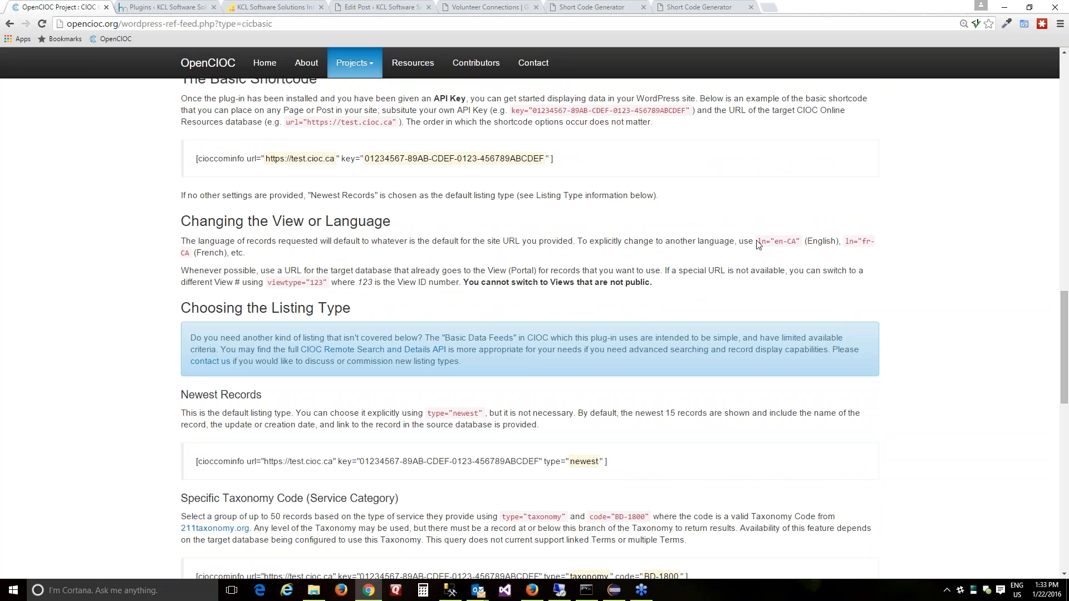
pyautogui.moveTo(757, 241); pyautogui.dragTo(802, 241)
pyautogui.moveTo(845, 241); pyautogui.dragTo(190, 253)
pyautogui.click(617, 408)
# Read through the listing type options and the community search section, highlighting the province code in the Burlington|ON example.
pyautogui.scroll(-4, 617, 408)
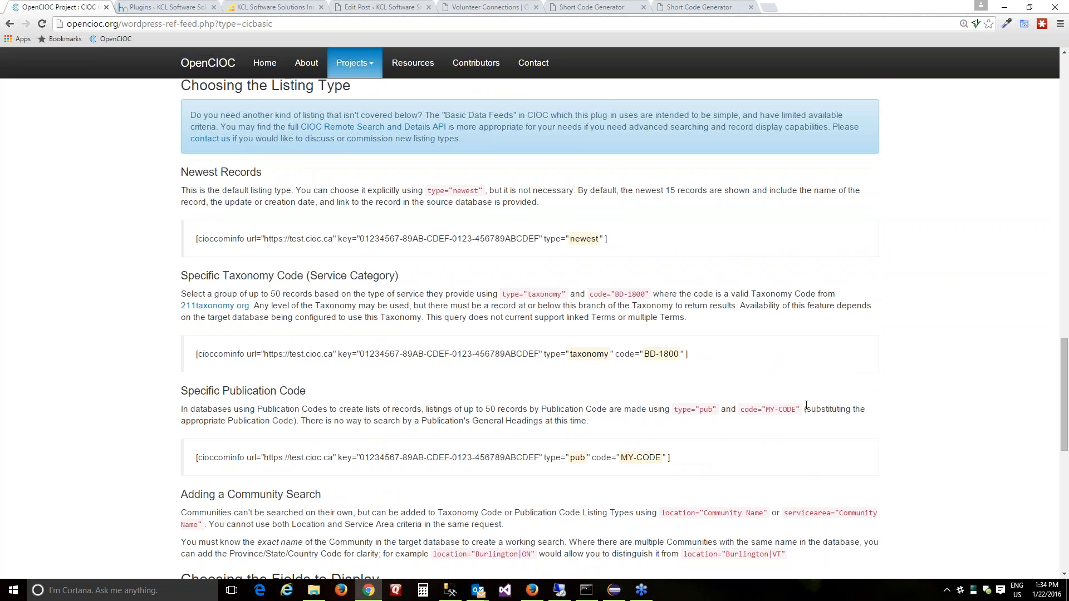
pyautogui.scroll(-1, 714, 437)
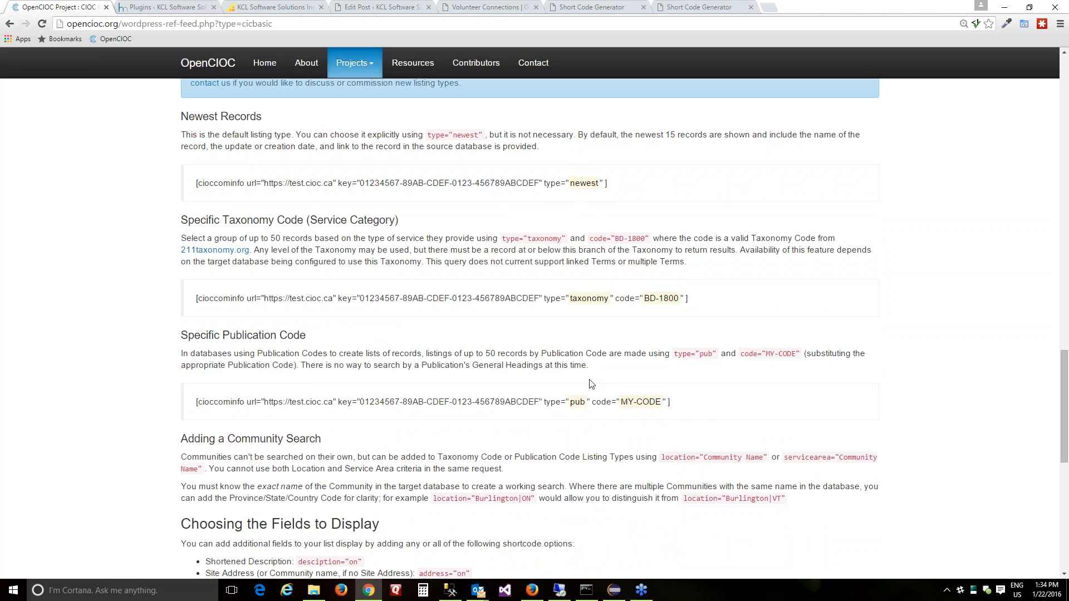
pyautogui.scroll(-2, 580, 384)
pyautogui.scroll(-1, 581, 384)
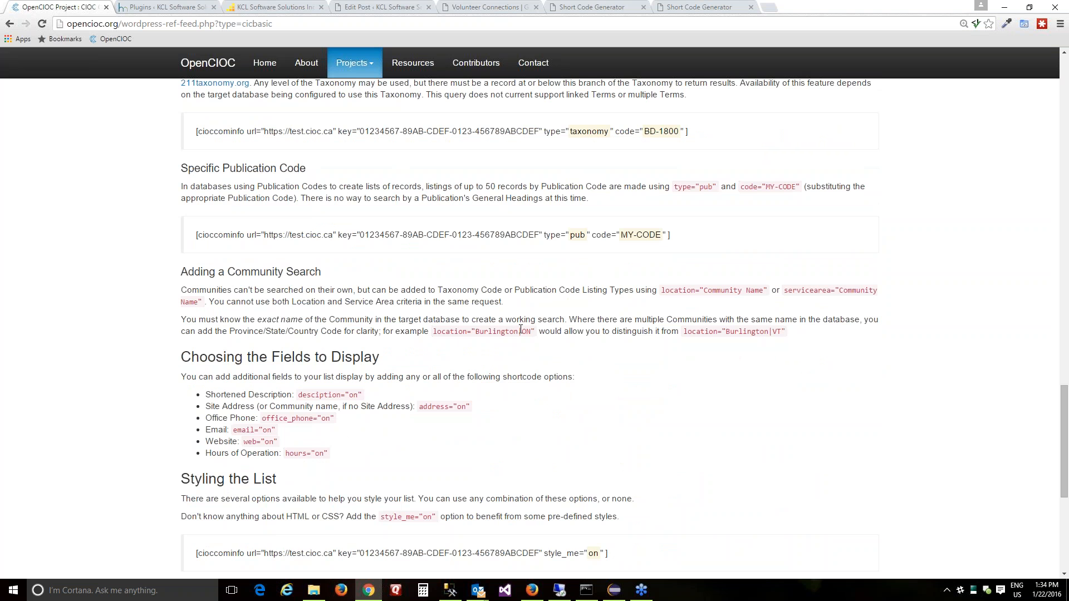
pyautogui.doubleClick(522, 332)
pyautogui.click(532, 331)
pyautogui.moveTo(531, 332); pyautogui.dragTo(519, 331)
pyautogui.click(531, 332)
# Review the documentation sections on choosing display fields, styling the list, enabling icons and debug mode.
pyautogui.scroll(-2, 540, 327)
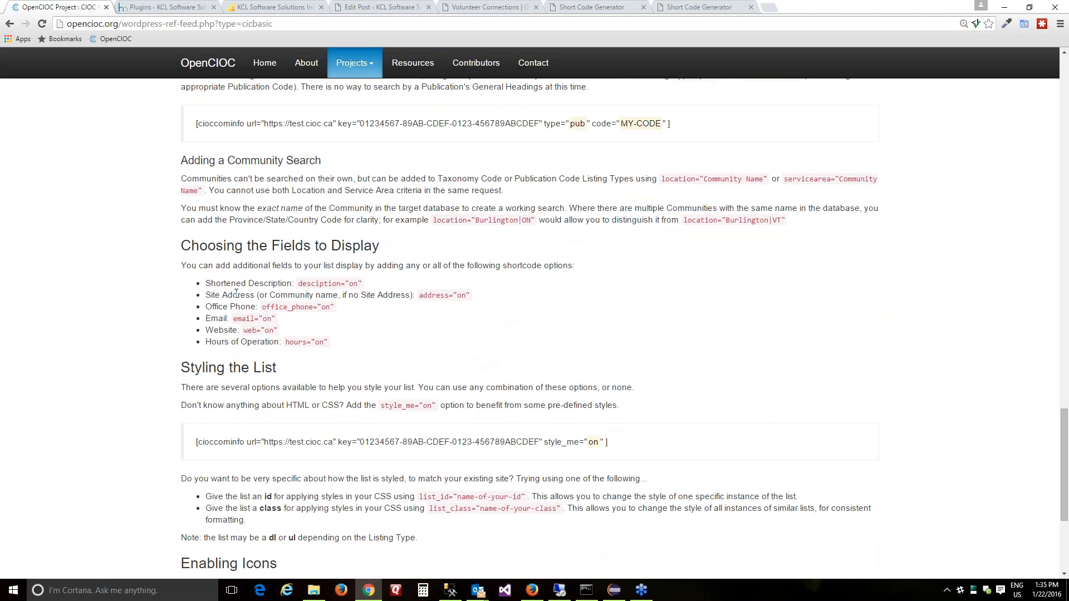
pyautogui.scroll(-1, 369, 341)
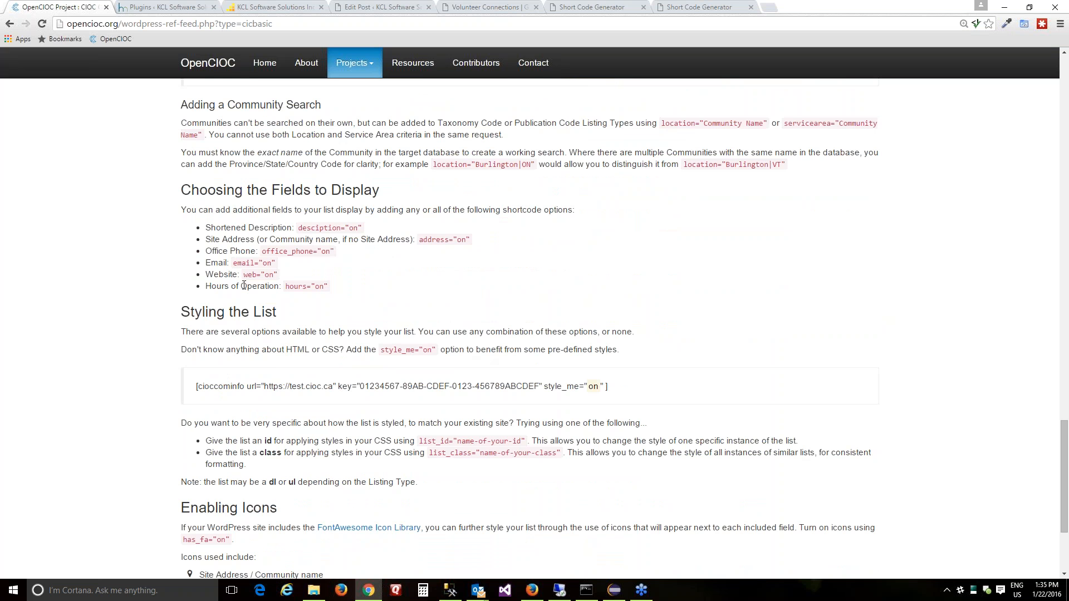
pyautogui.scroll(-3, 293, 333)
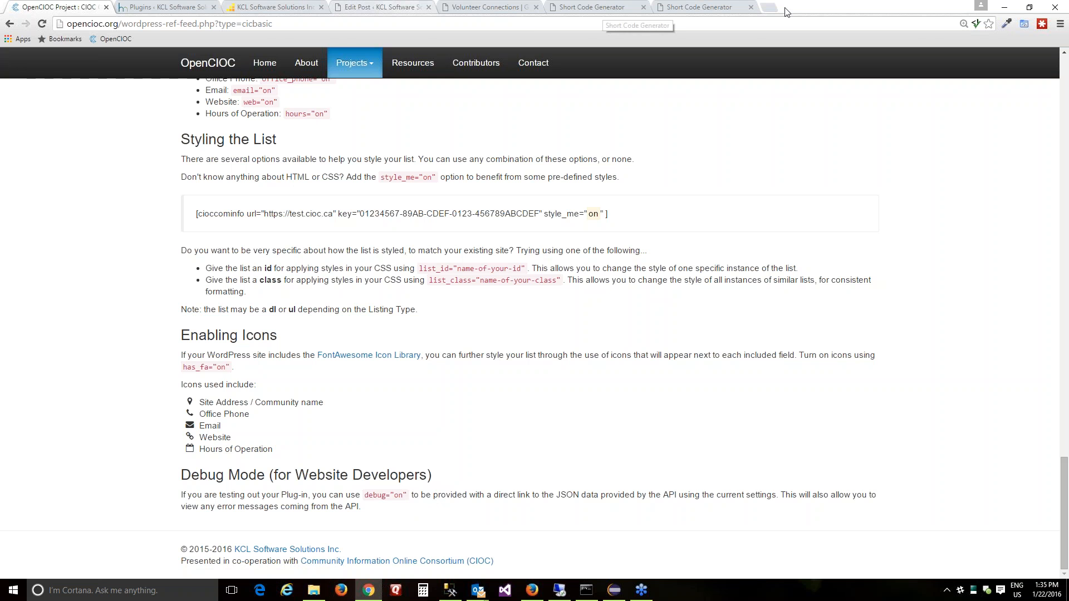
# Deactivate the KCL Test feed API key in the database setup and reload the Test Jan 22, 2016 post to check its listing.
pyautogui.click(699, 7)
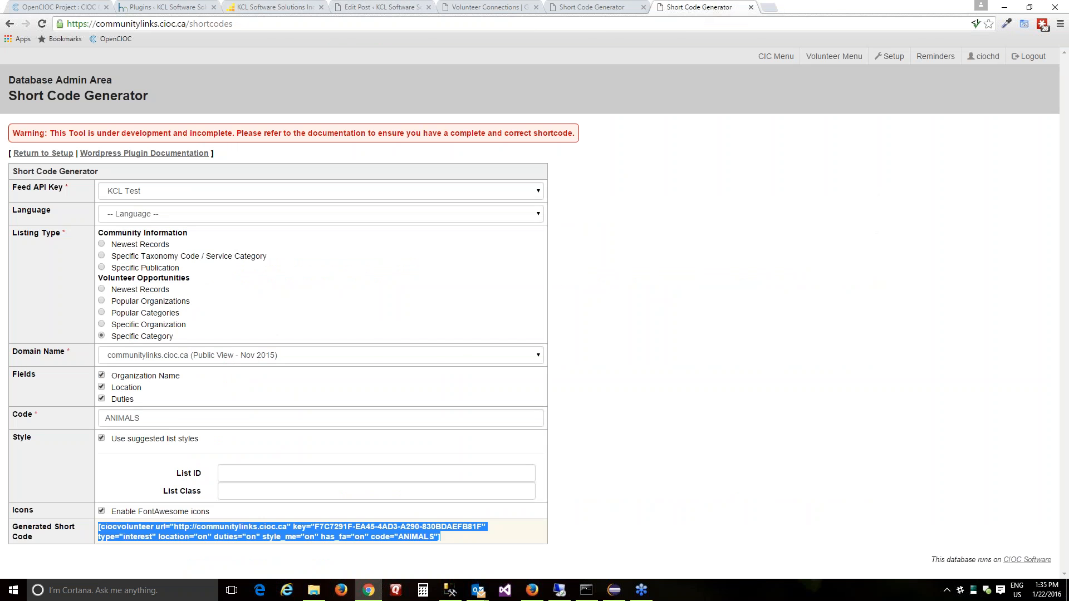
pyautogui.click(43, 153)
pyautogui.scroll(-1, 508, 393)
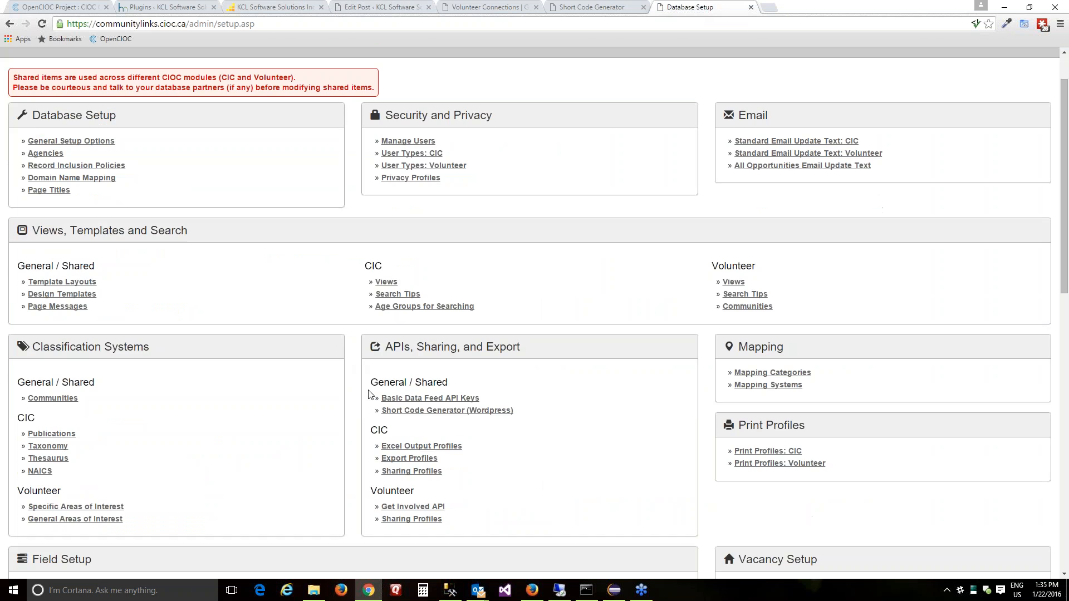
pyautogui.click(385, 401)
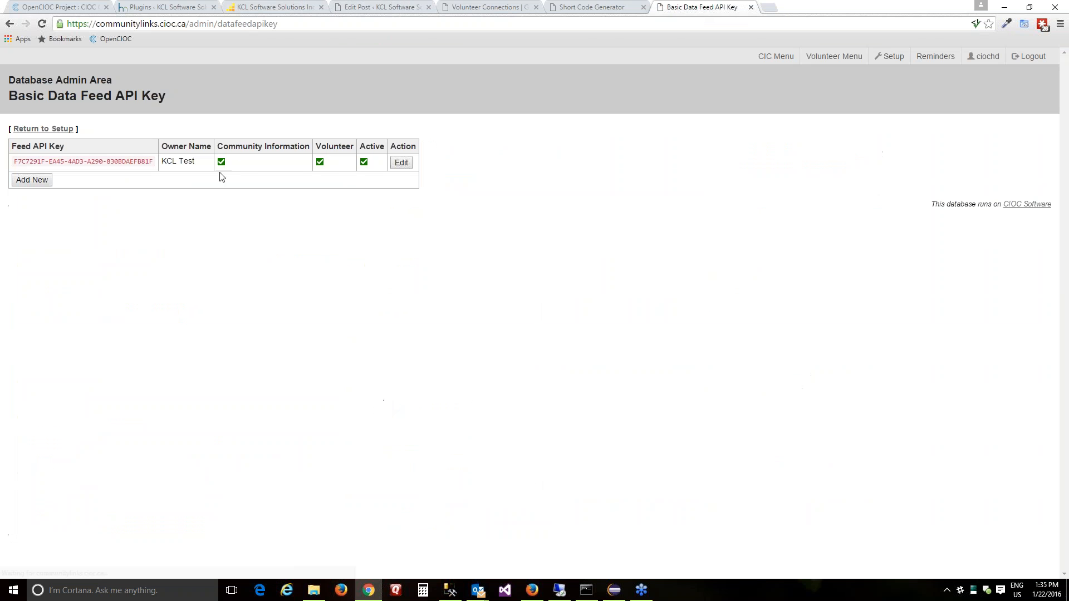
pyautogui.click(401, 163)
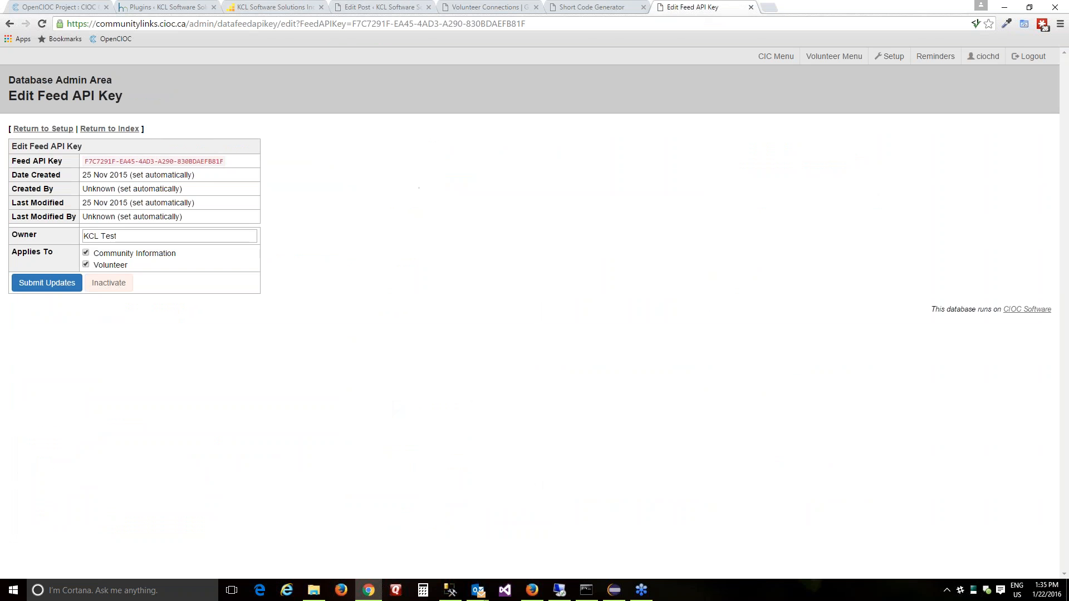
pyautogui.click(113, 293)
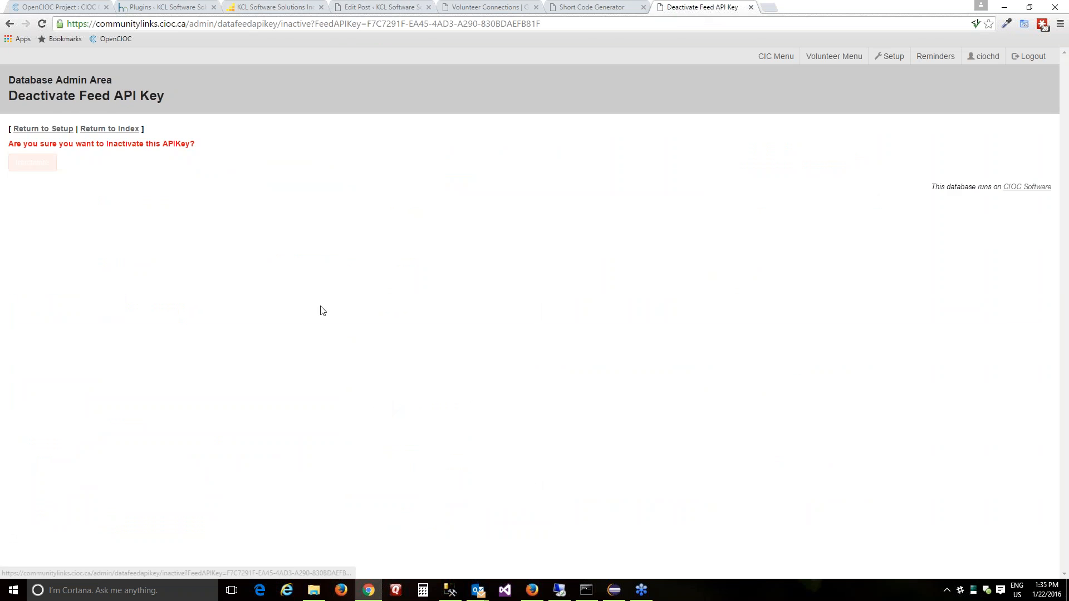
pyautogui.click(34, 163)
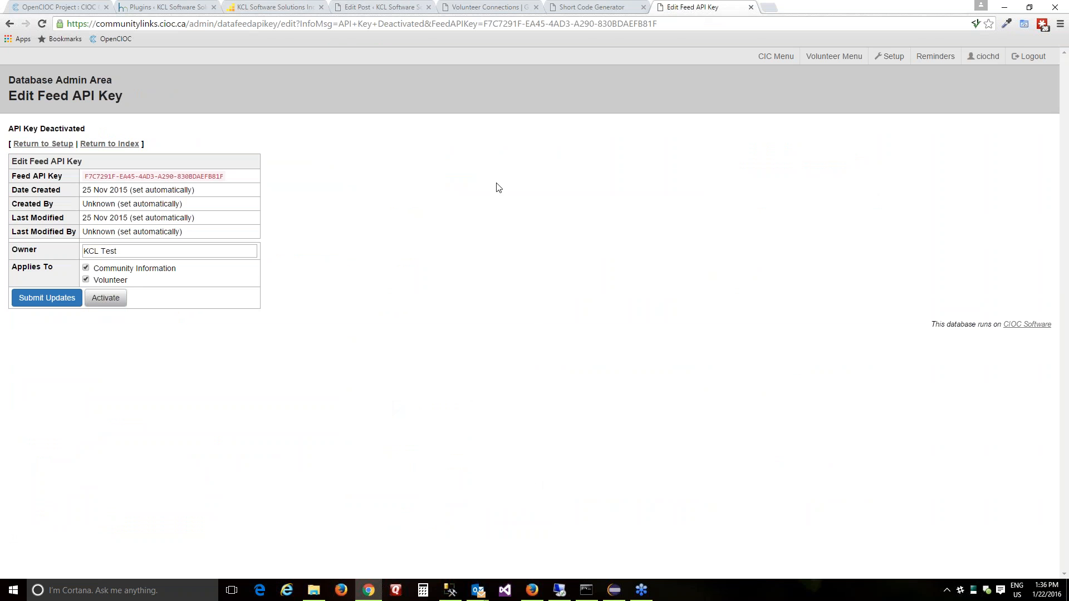
pyautogui.click(276, 8)
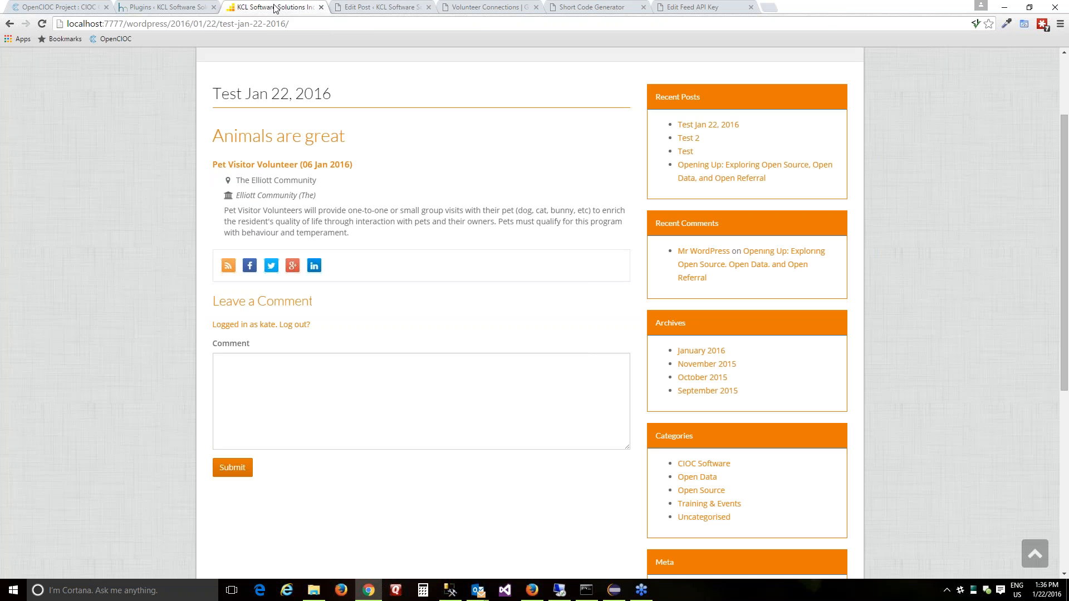
pyautogui.click(42, 23)
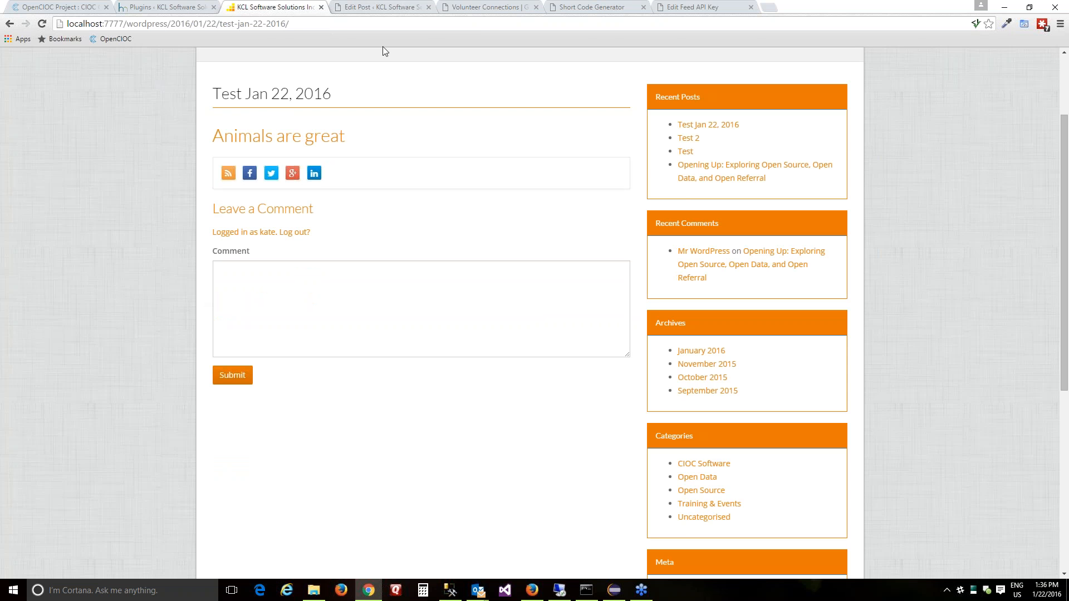
# Add debug="on" to the ciocvolunteer shortcode in the Test Jan 22, 2016 post, update it and reload the published post.
pyautogui.click(373, 10)
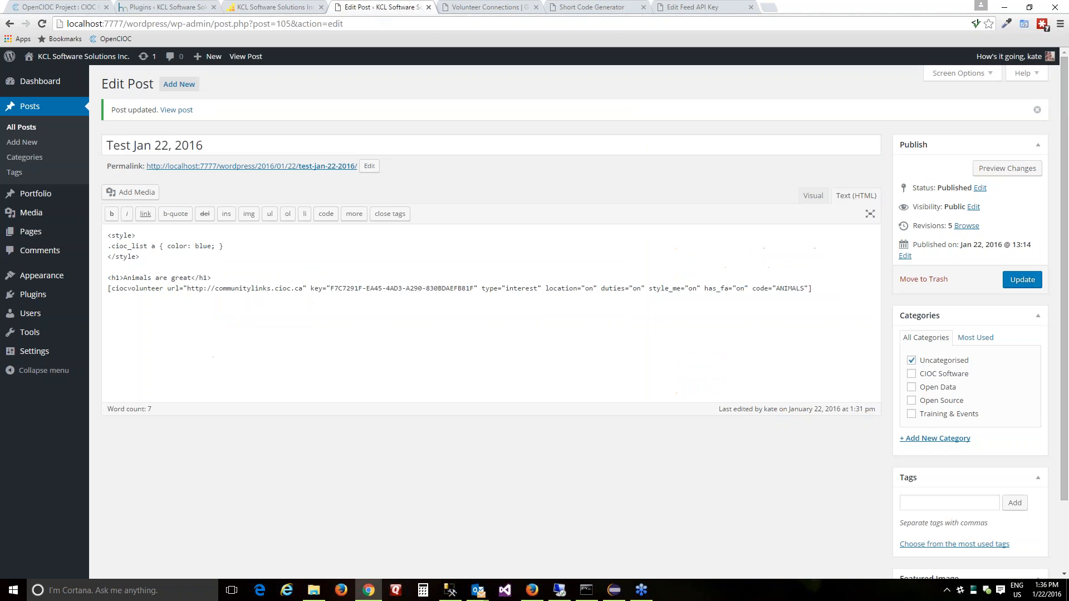
pyautogui.click(833, 290)
pyautogui.write('debug="on"')
pyautogui.click(1018, 282)
pyautogui.click(245, 7)
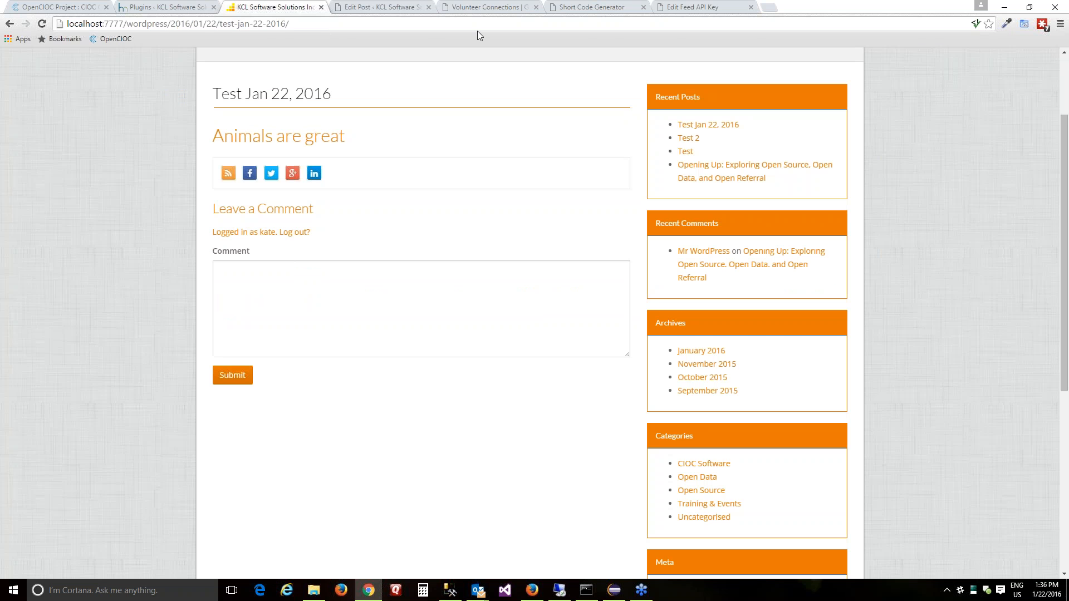
pyautogui.click(41, 23)
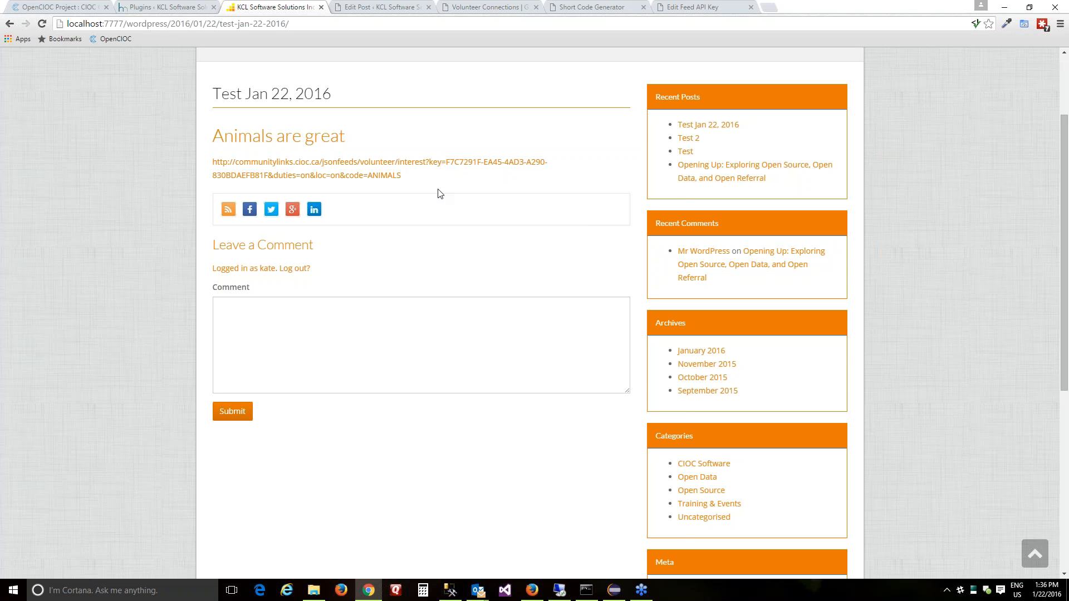
# Follow the post's debug link to the JSON feed and highlight the error text in the response.
pyautogui.click(384, 176)
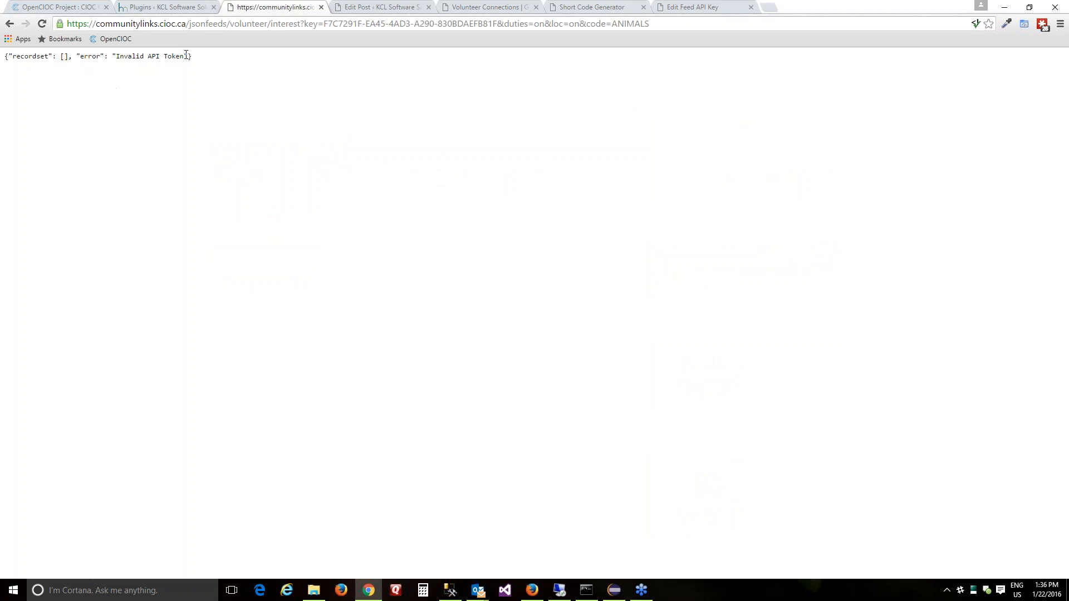
pyautogui.moveTo(185, 55); pyautogui.dragTo(117, 58)
pyautogui.click(204, 61)
# Delete part of the API key in the feed URL, load the malformed request, and go back to the test post.
pyautogui.moveTo(435, 23); pyautogui.dragTo(399, 25)
pyautogui.press('BackSpace')
pyautogui.press('Return')
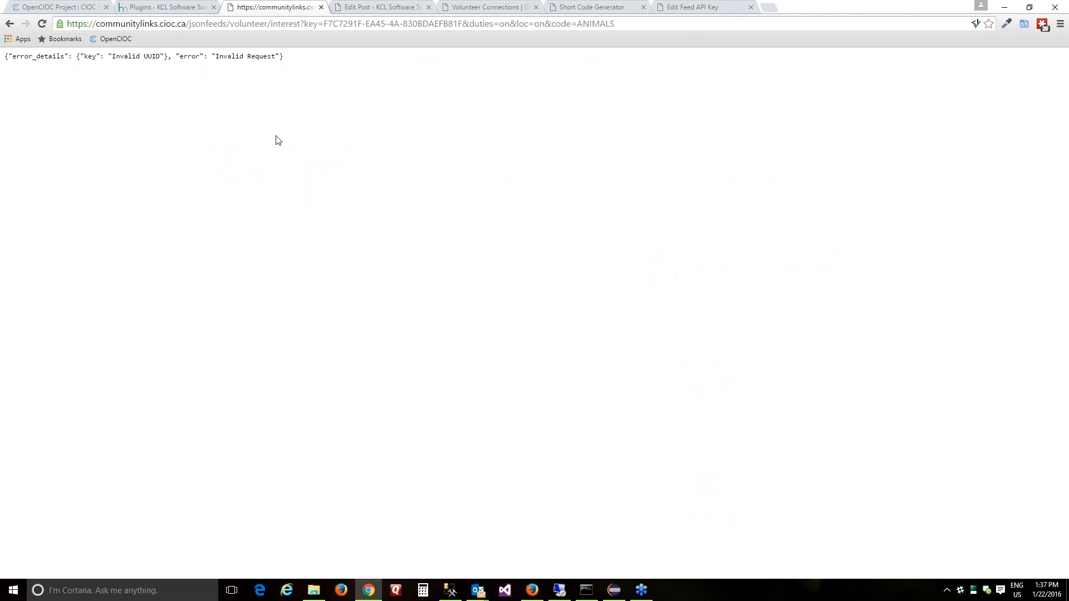
pyautogui.click(10, 24)
pyautogui.click(9, 24)
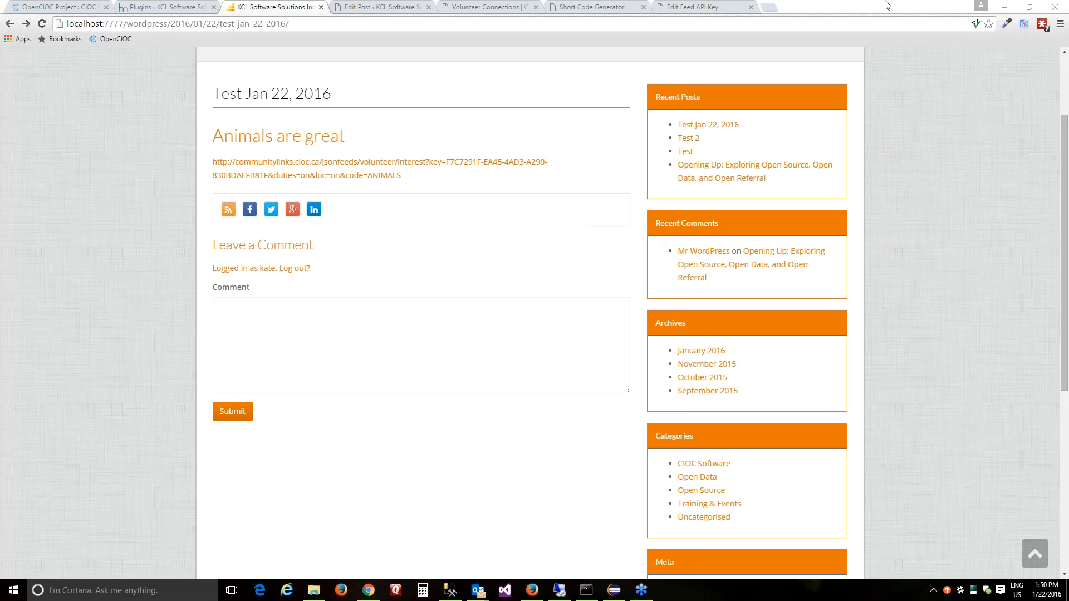
# Go from the OpenCIOC home page to the KCL Software Solutions site and open its CIOC Software Support page.
pyautogui.click(864, 3)
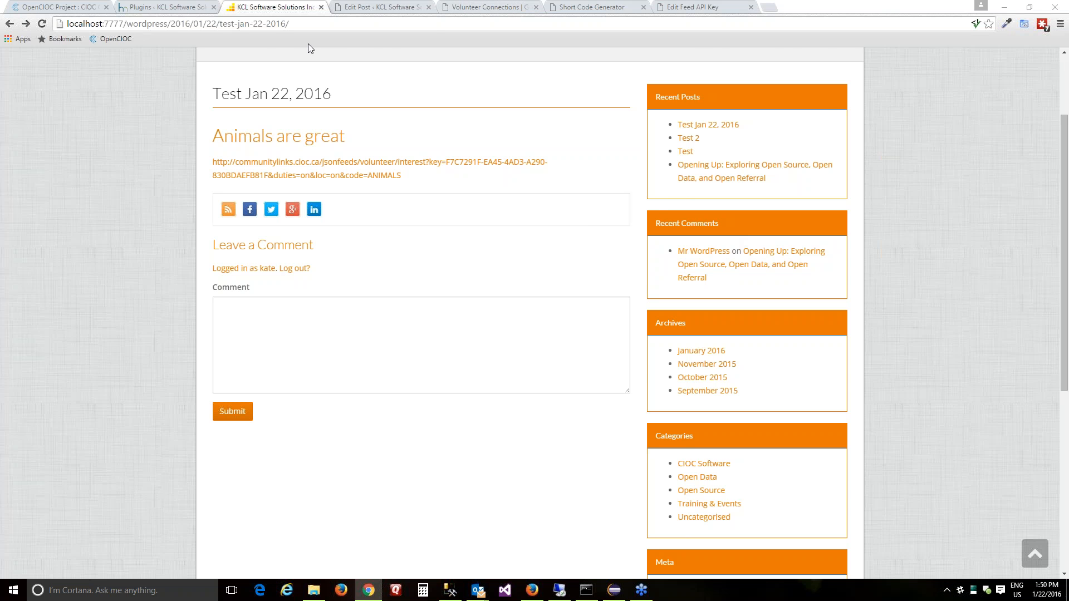
pyautogui.scroll(2, 334, 112)
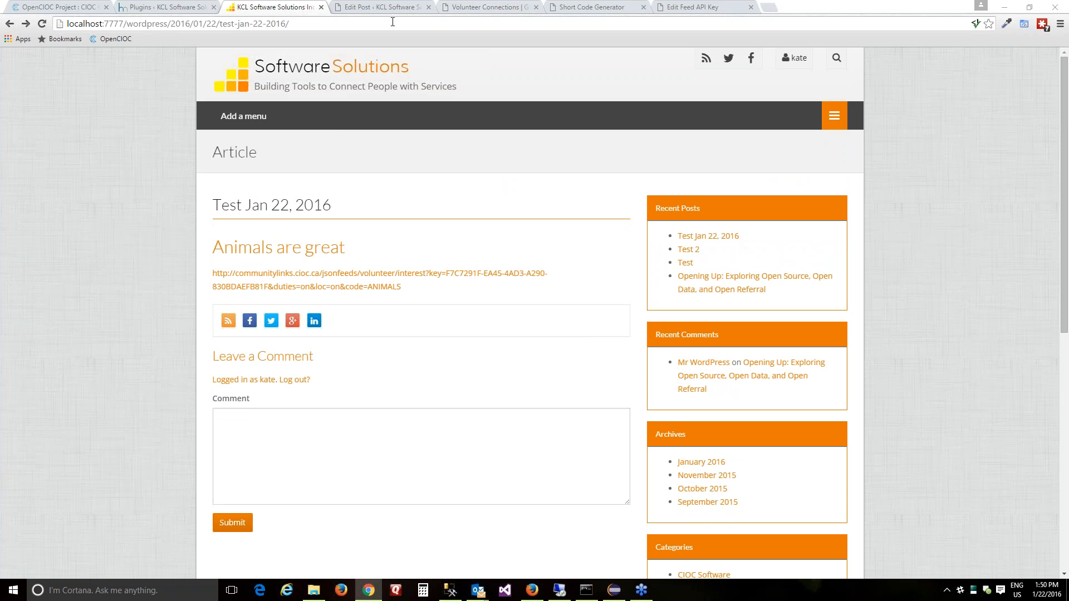
pyautogui.click(56, 6)
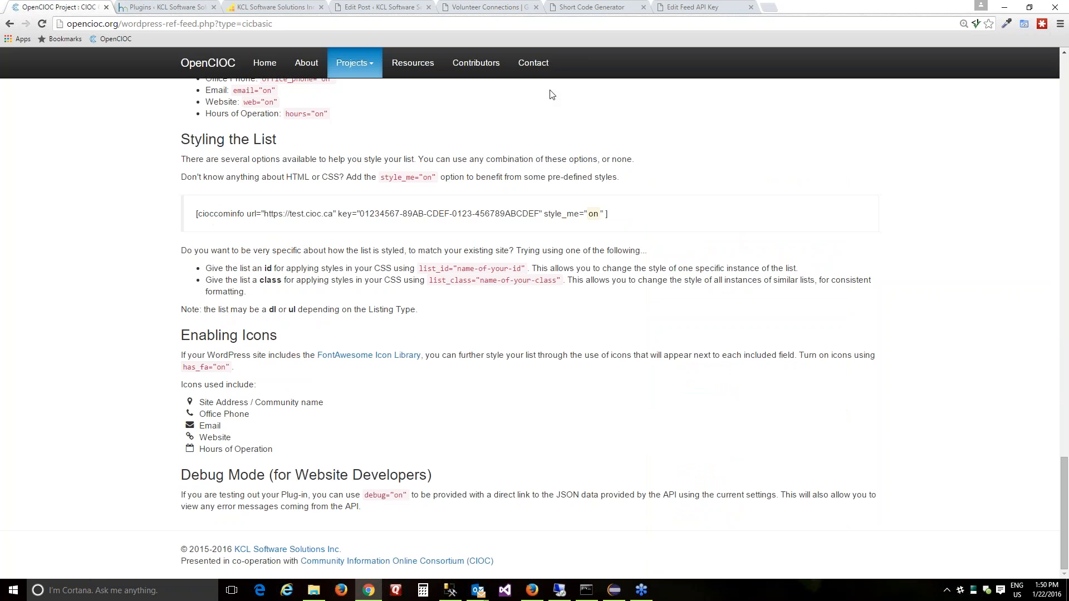
pyautogui.scroll(10, 384, 96)
pyautogui.click(266, 70)
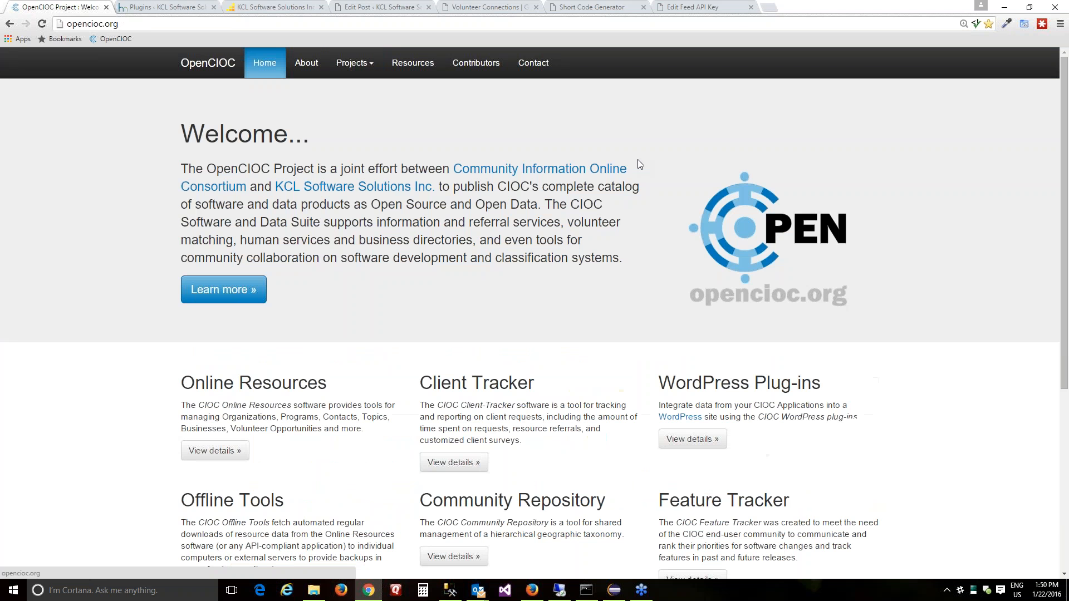
pyautogui.click(392, 191)
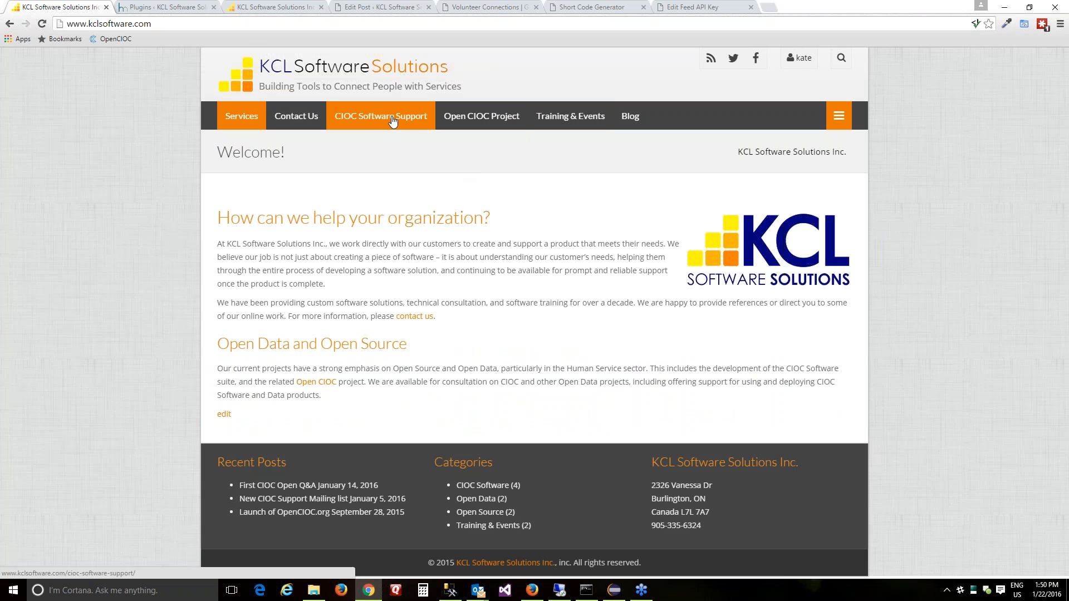
pyautogui.click(390, 121)
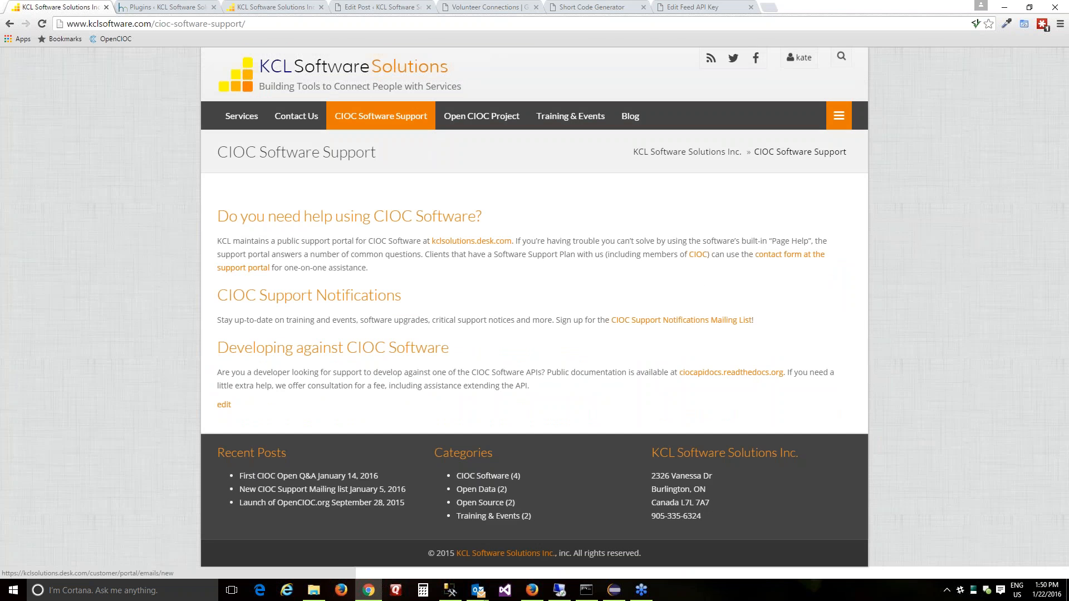
# Open the CIOC Support Notifications Mailing List sign-up form and highlight the CIOC WordPress Plugins option under Software Products and Projects.
pyautogui.click(655, 323)
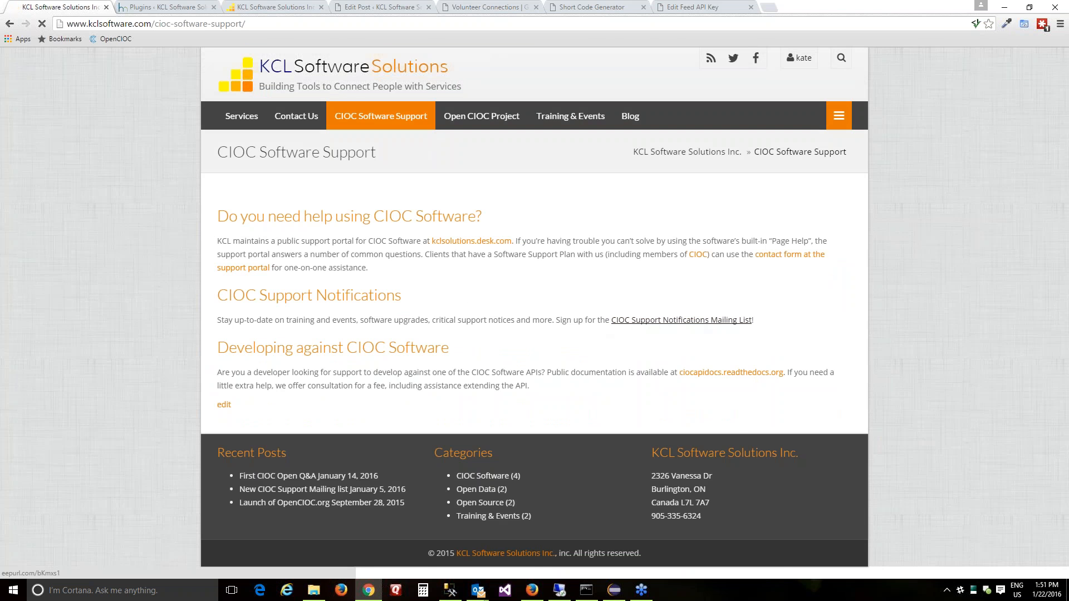
pyautogui.scroll(-4, 393, 477)
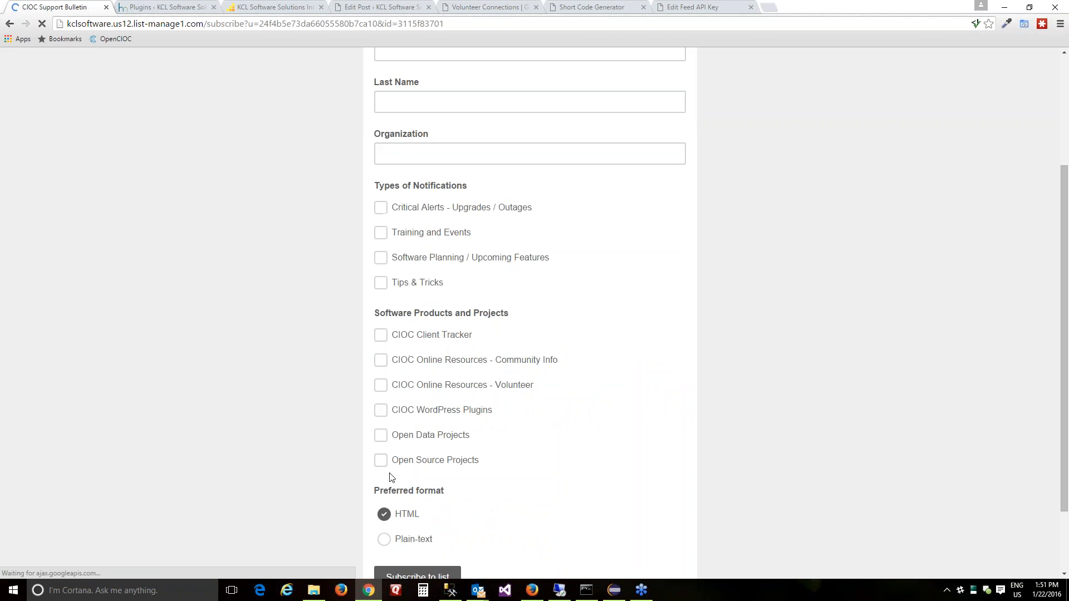
pyautogui.moveTo(499, 413); pyautogui.dragTo(390, 413)
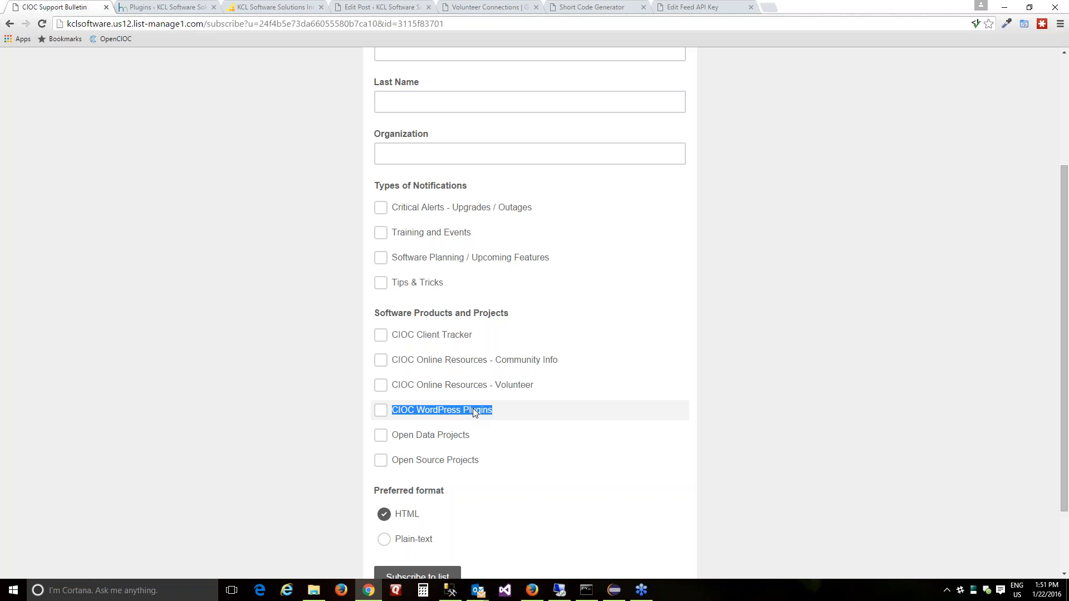
pyautogui.click(955, 305)
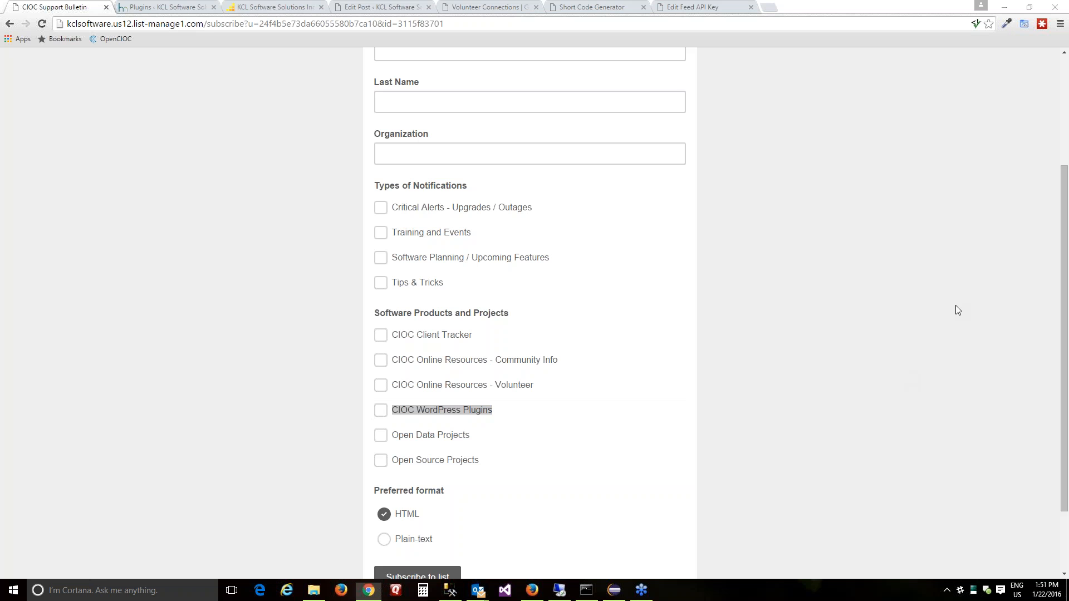